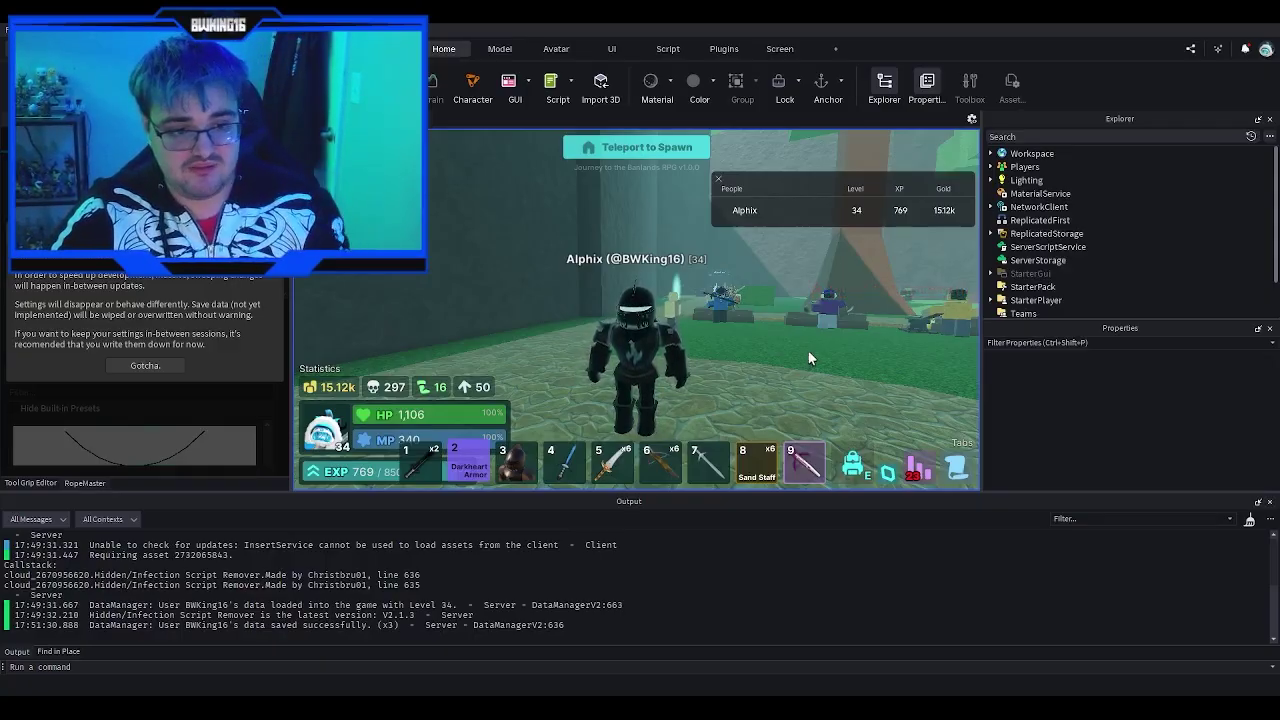
{"action": "mouse_move", "coordinate": [742, 466]}
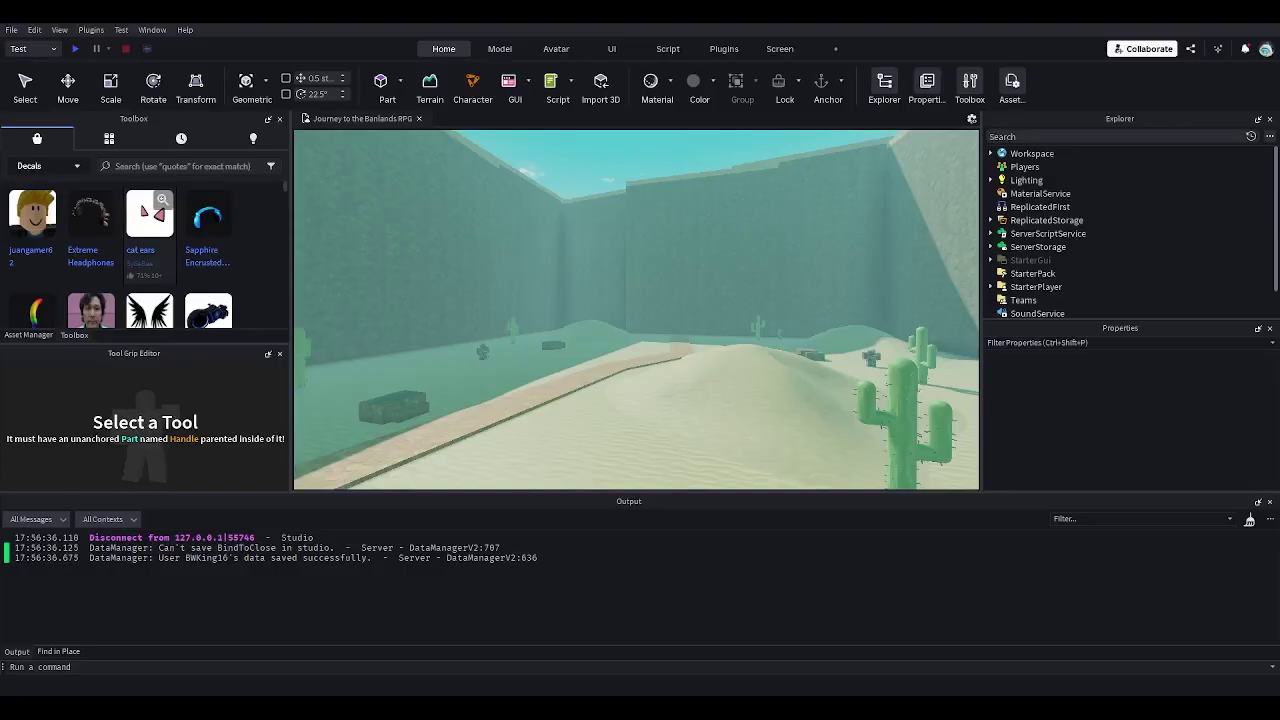
{"action": "key", "text": "w"}
{"action": "right_click_drag", "start_coordinate": [689, 245], "coordinate": [692, 245]}
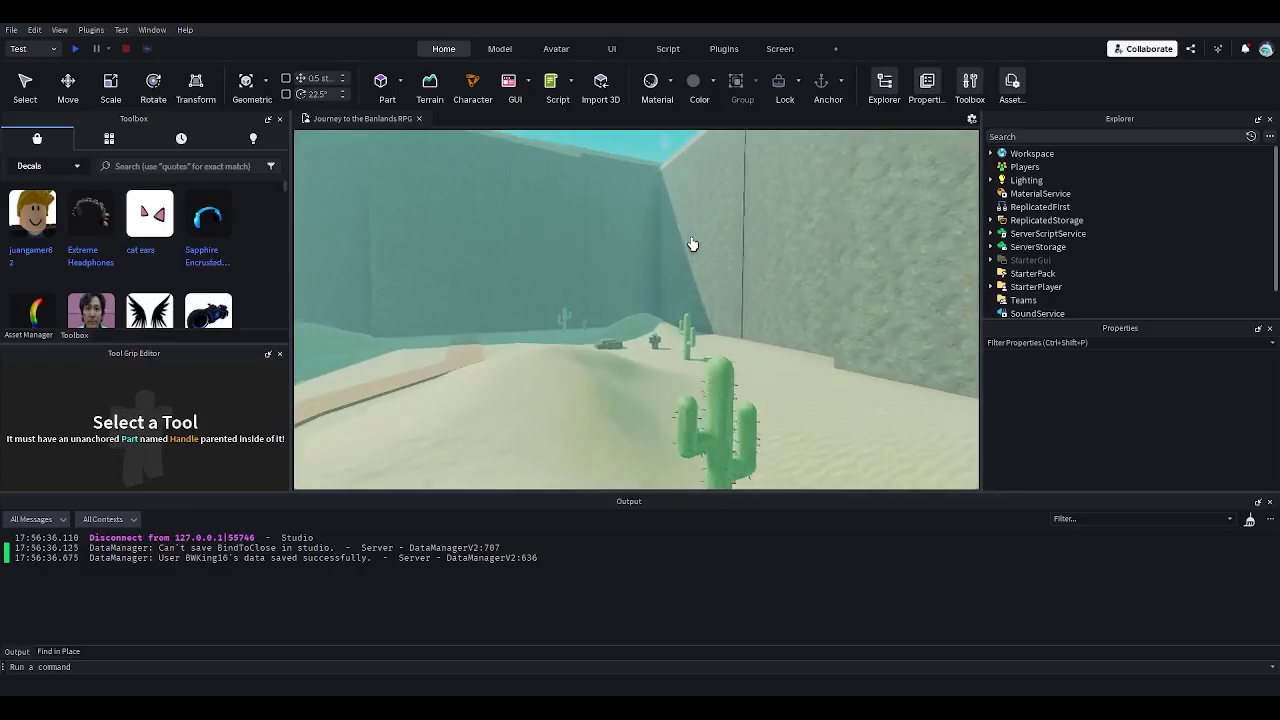
{"action": "right_click_drag", "start_coordinate": [816, 232], "coordinate": [816, 232]}
{"action": "key", "text": "w"}
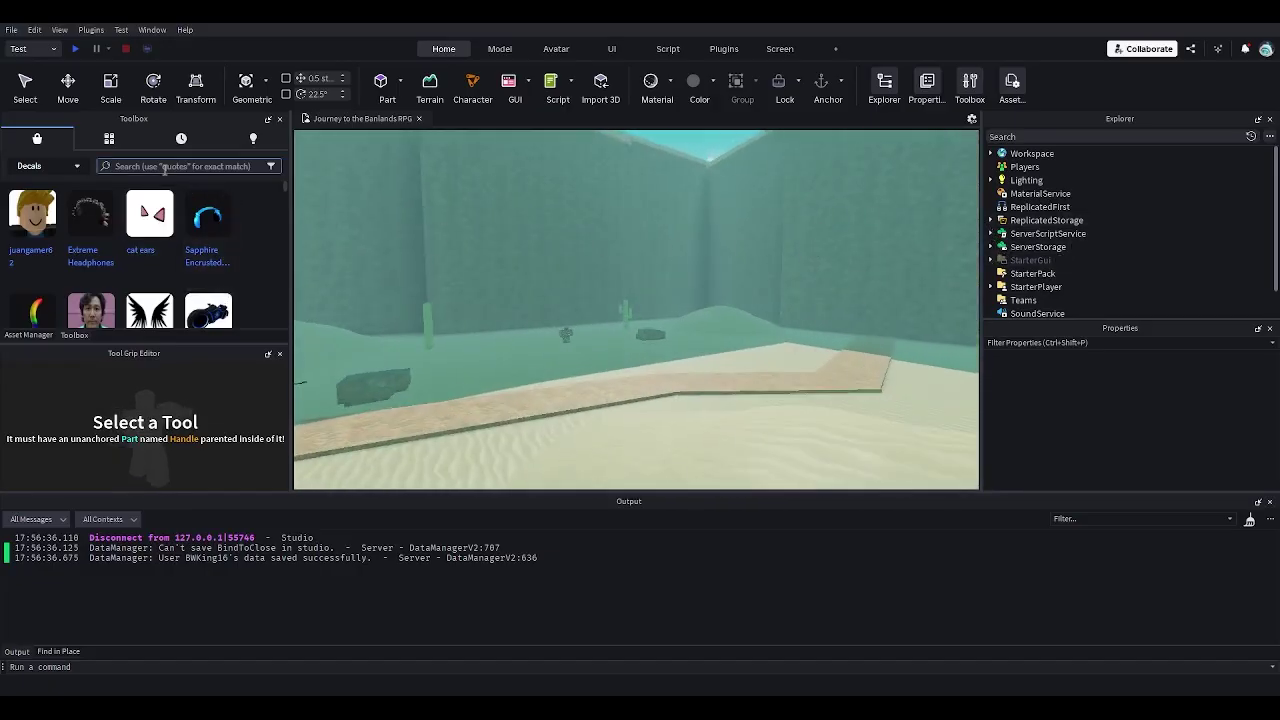
Search the Toolbox decals for "darkheart" and browse the sword images
{"action": "left_click", "coordinate": [165, 167]}
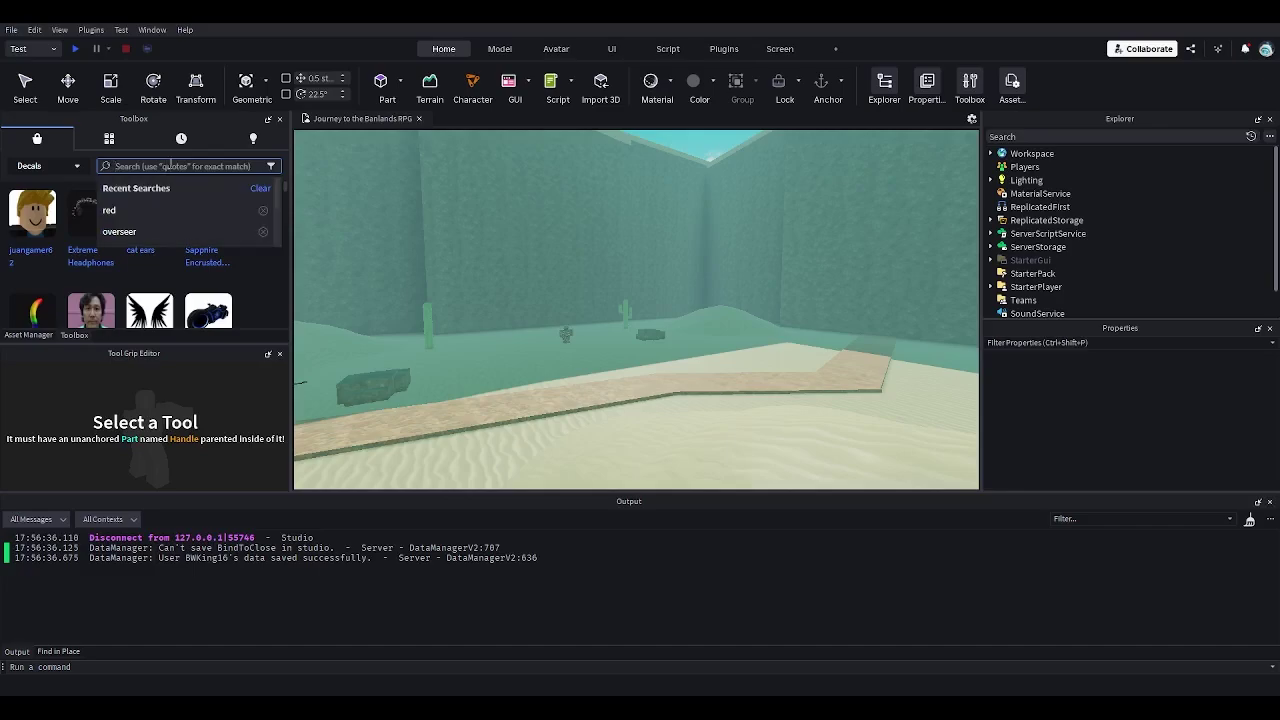
{"action": "type", "text": "darkhe"}
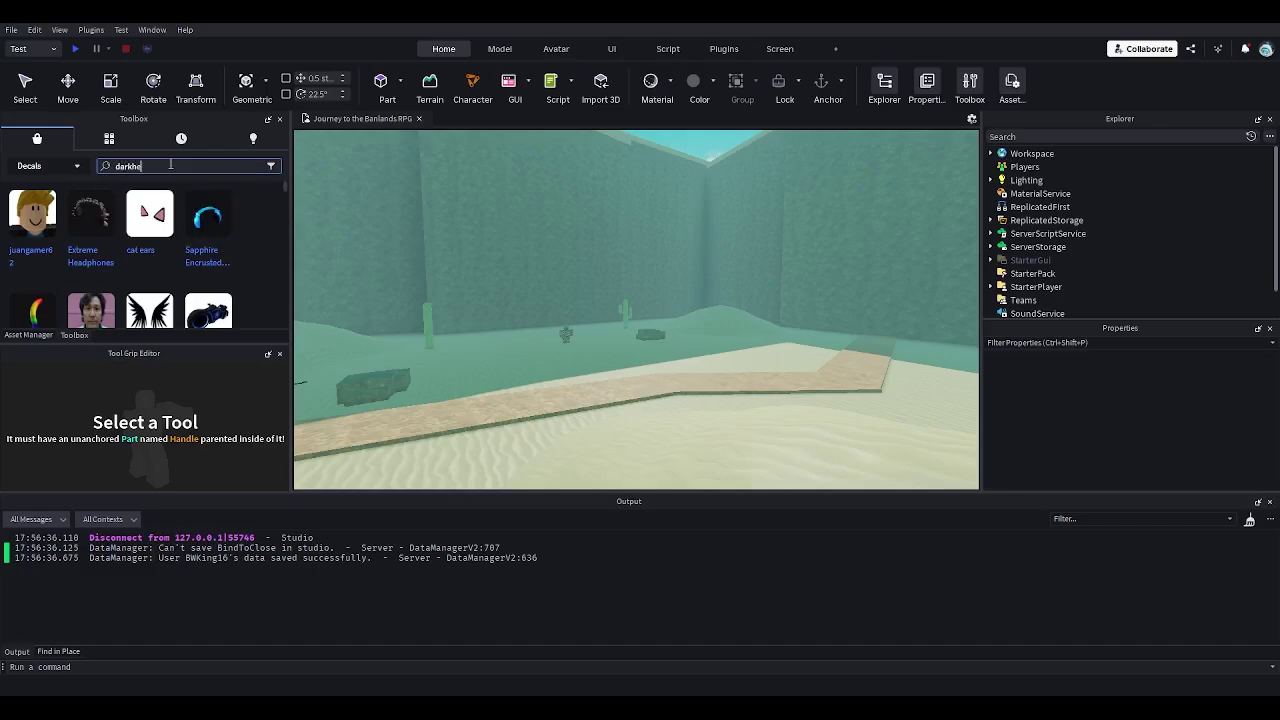
{"action": "type", "text": "art"}
{"action": "key", "text": "Return"}
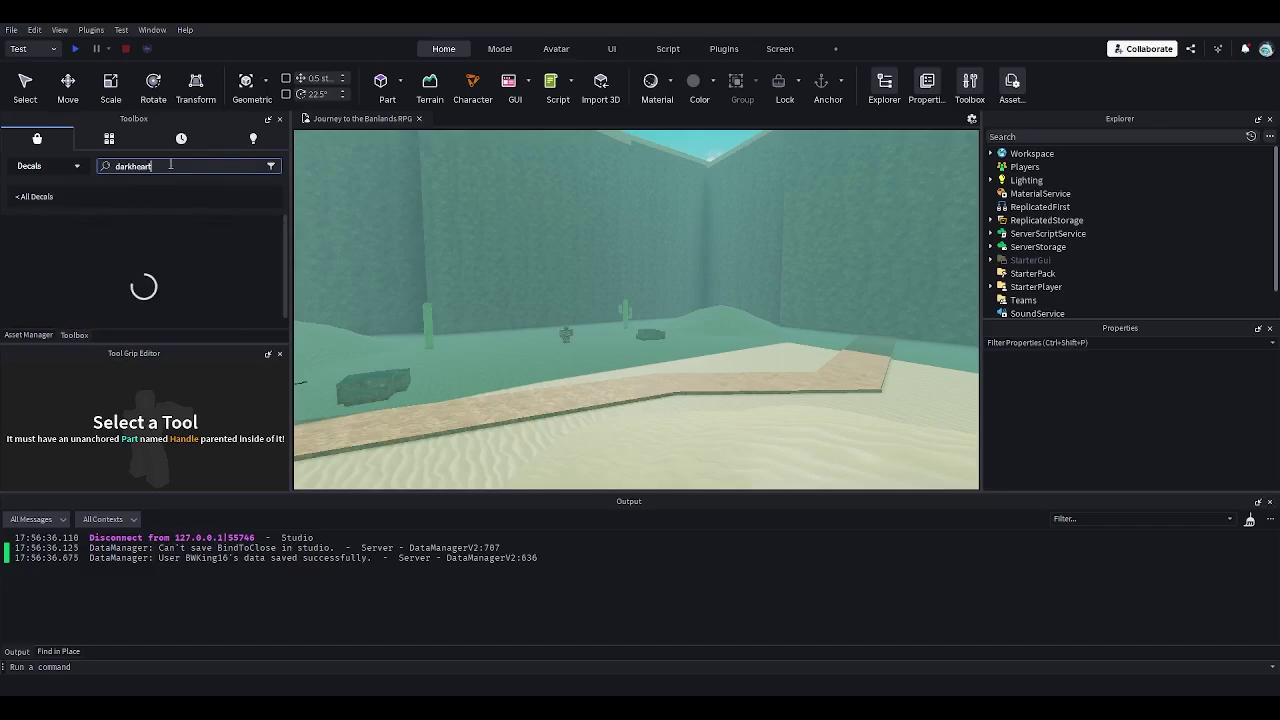
{"action": "scroll", "coordinate": [191, 262], "scroll_direction": "down", "scroll_amount": 2}
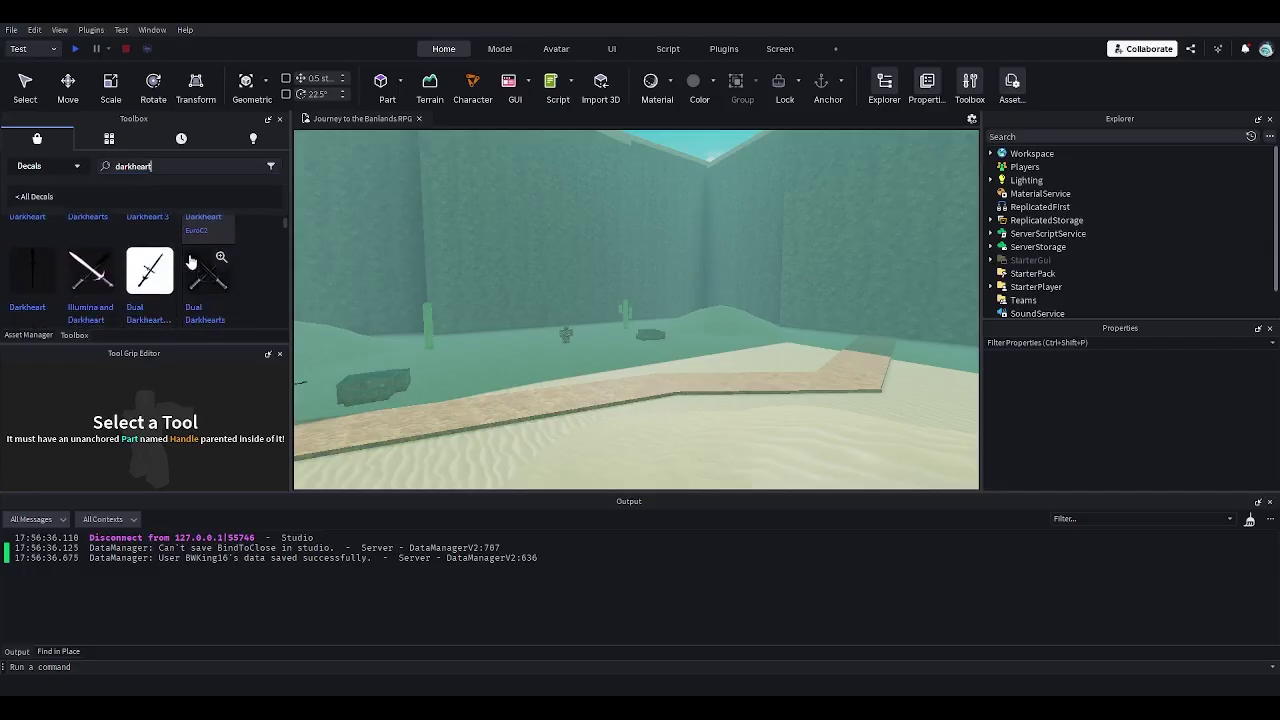
{"action": "scroll", "coordinate": [135, 265], "scroll_direction": "down", "scroll_amount": 2}
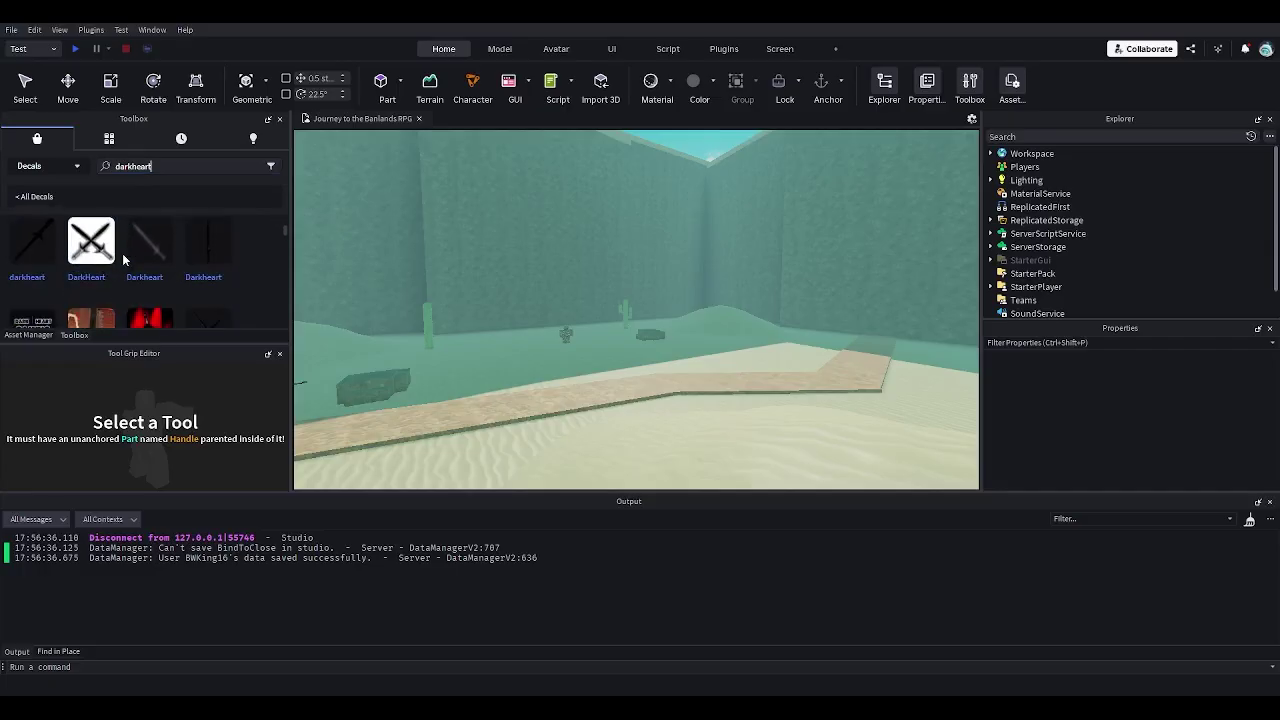
{"action": "scroll", "coordinate": [123, 260], "scroll_direction": "up", "scroll_amount": 2}
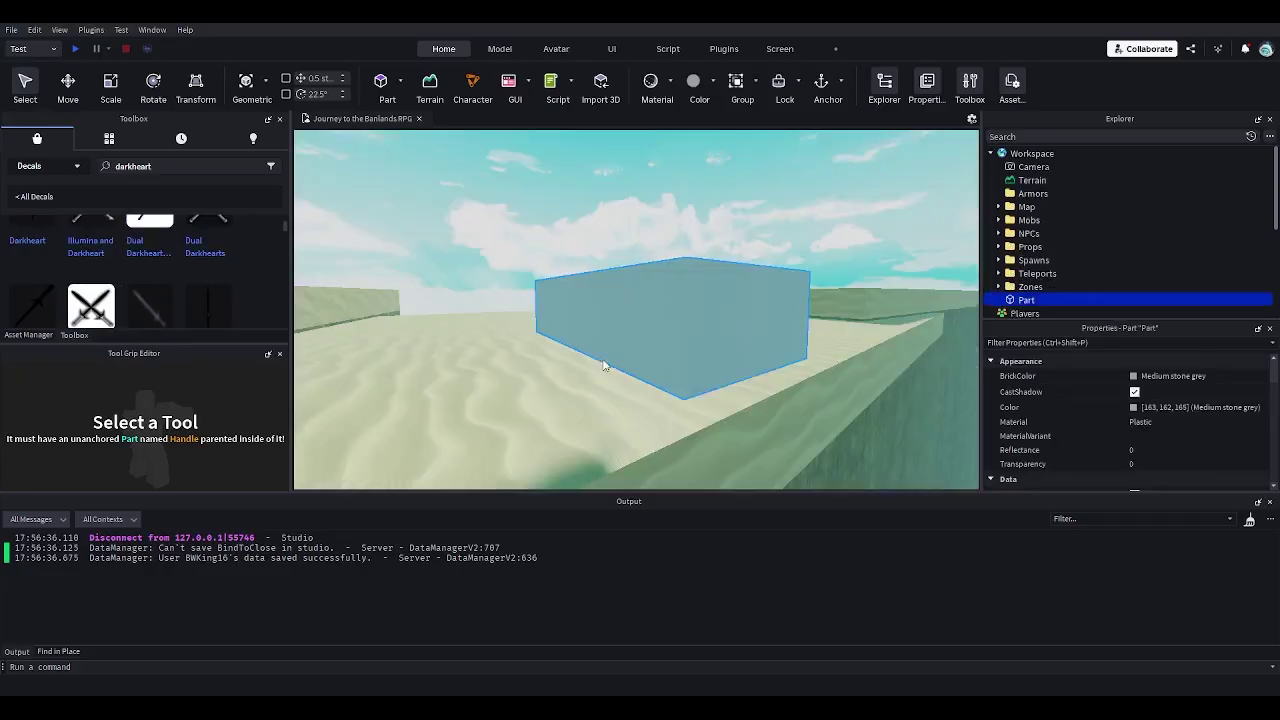
Insert a block part and apply the Darkheart decal showing a diagonal black sword to its side
{"action": "right_click_drag", "start_coordinate": [603, 360], "coordinate": [605, 354]}
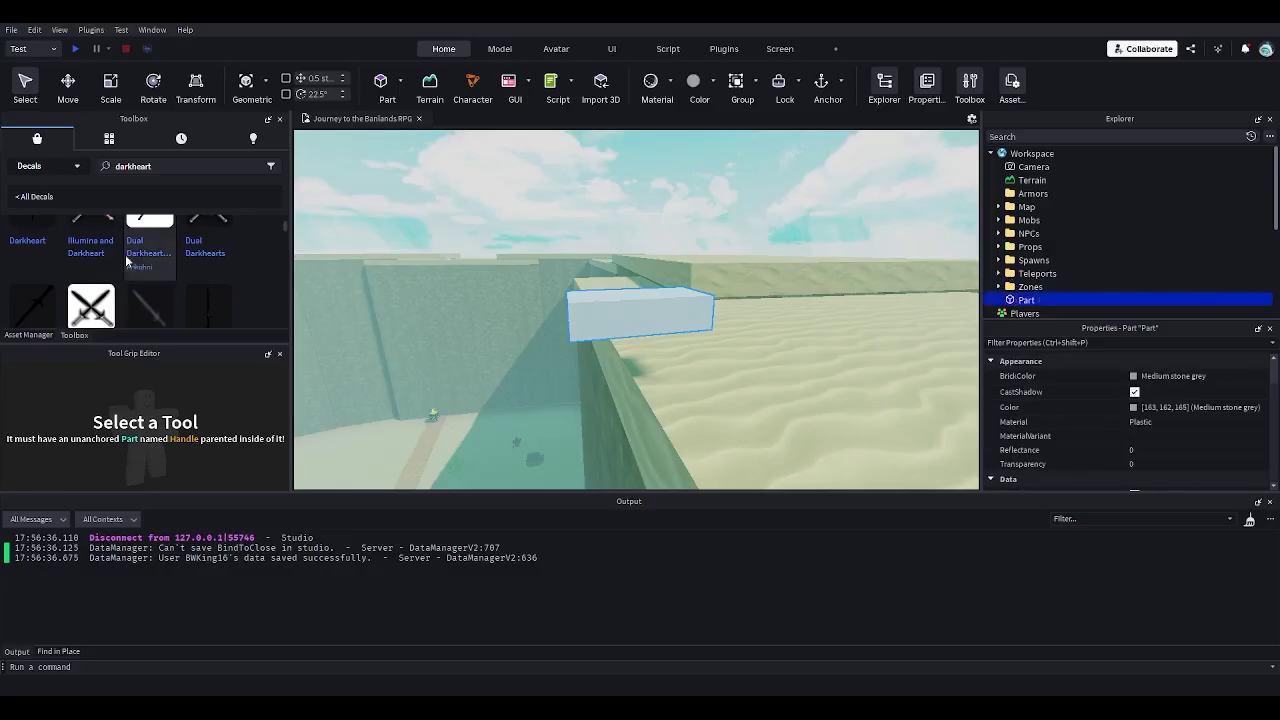
{"action": "scroll", "coordinate": [60, 280], "scroll_direction": "up", "scroll_amount": 2}
{"action": "scroll", "coordinate": [48, 286], "scroll_direction": "up", "scroll_amount": 2}
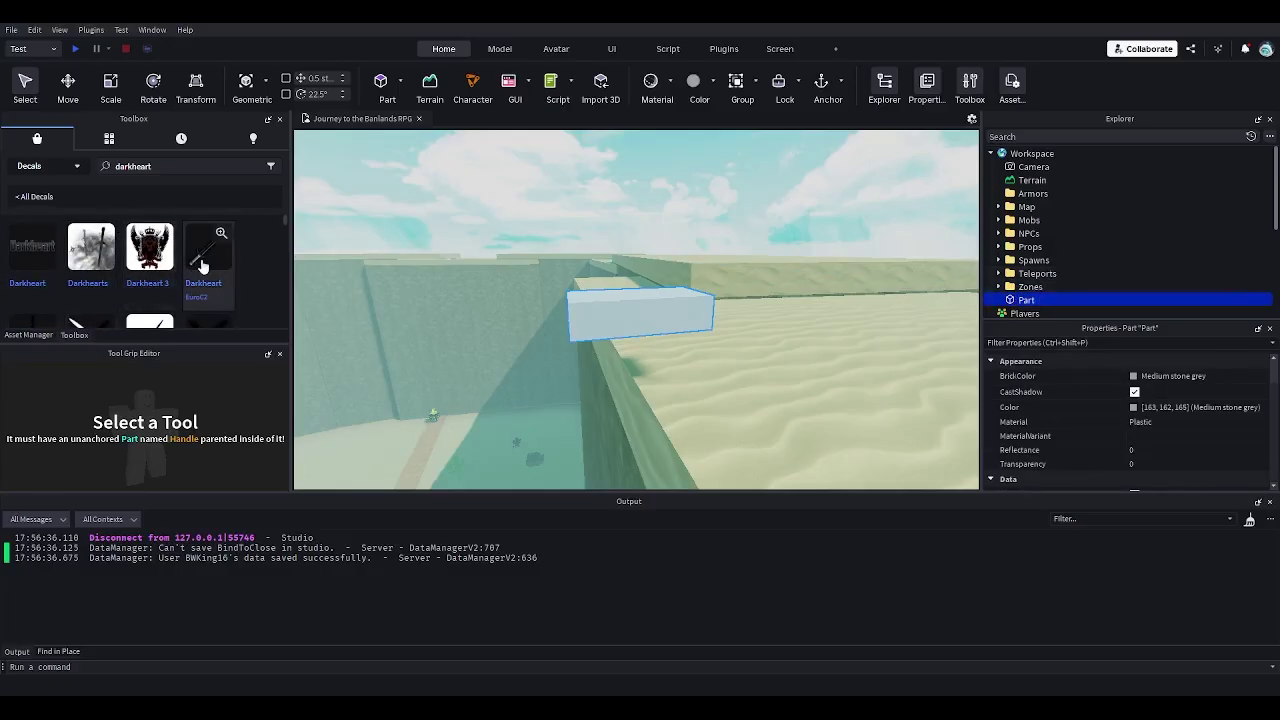
{"action": "left_click", "coordinate": [706, 304]}
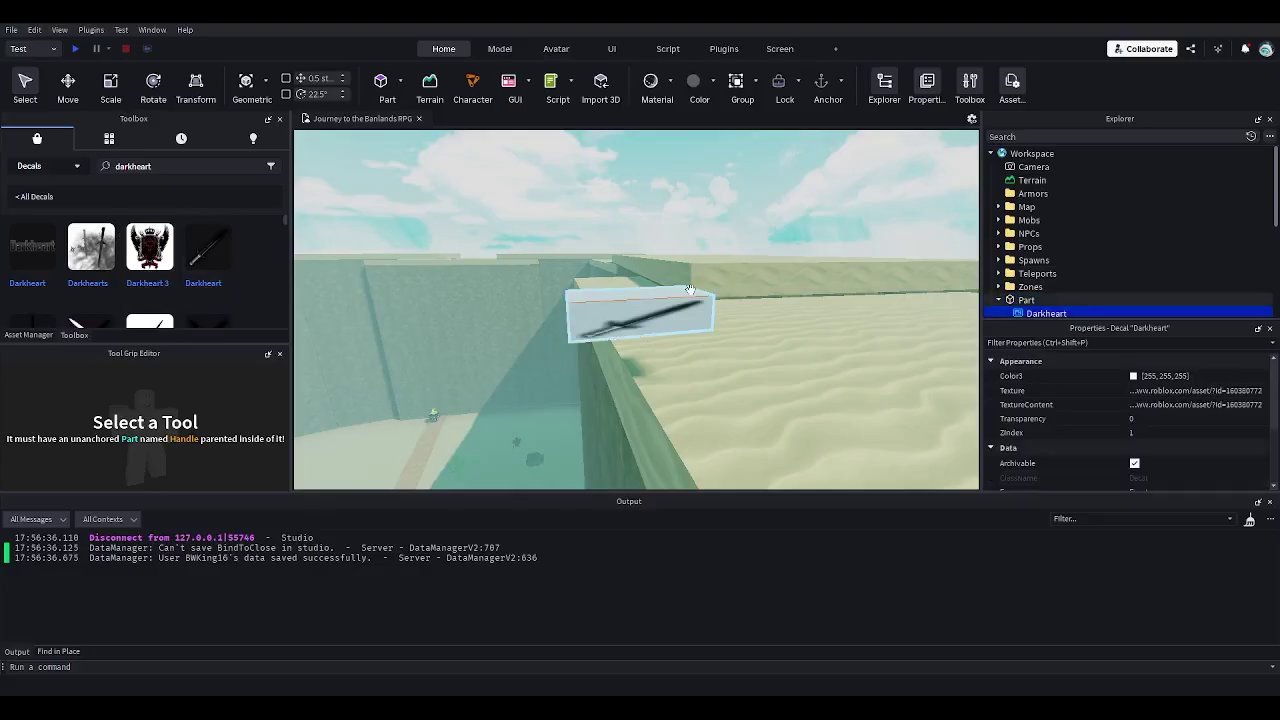
Get the texture asset ID from the properties of the Darkheart decal on the block part
{"action": "left_click", "coordinate": [1235, 393]}
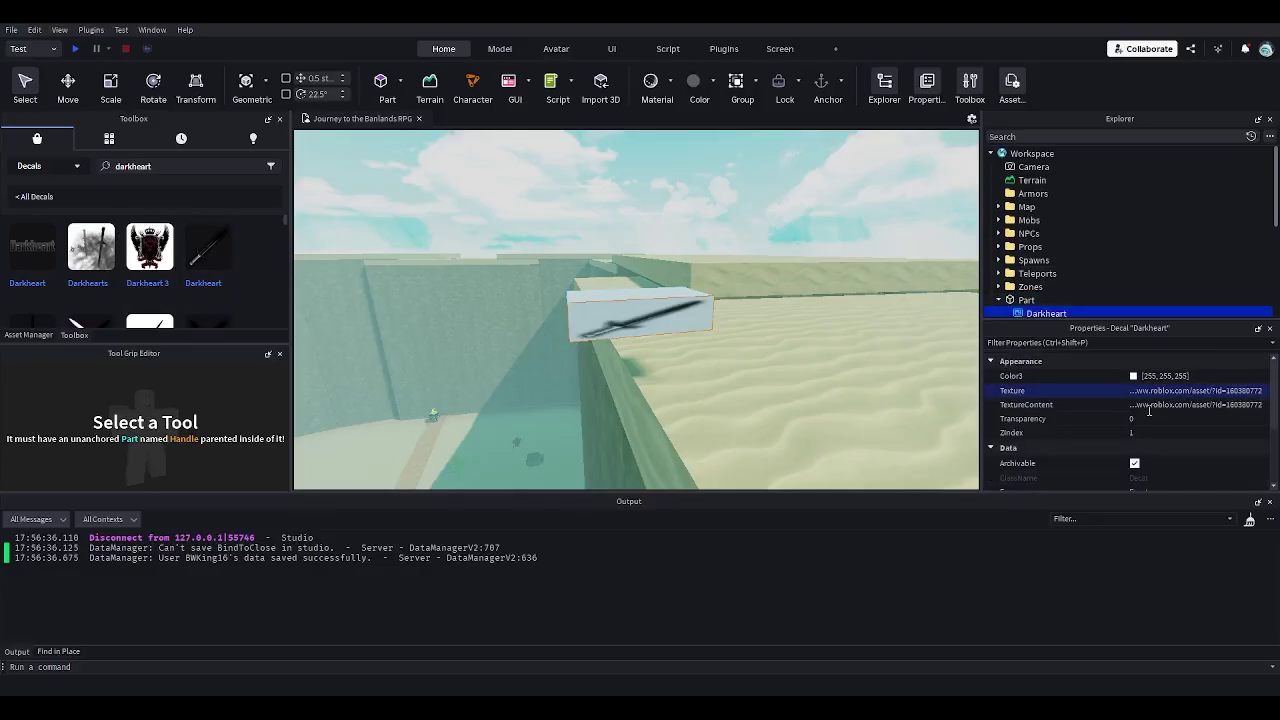
{"action": "left_click", "coordinate": [1021, 301]}
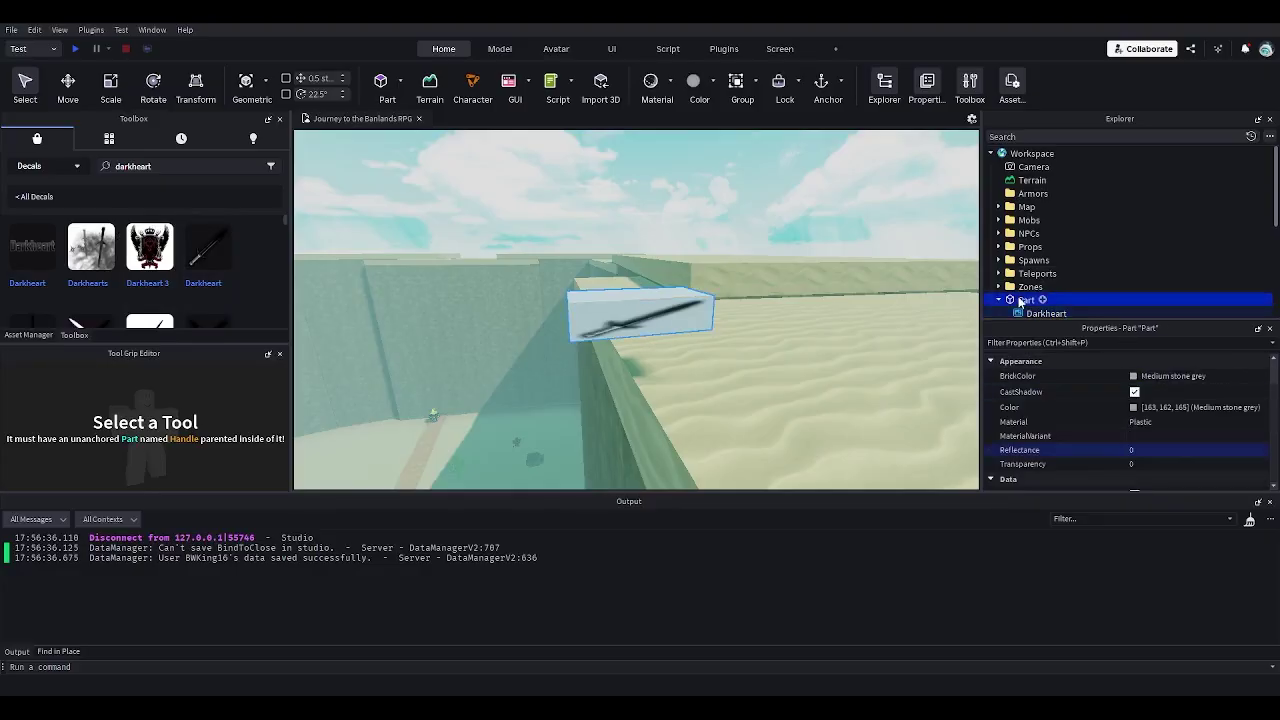
{"action": "left_click", "coordinate": [1022, 314]}
Find the Darkheart tool under ReplicatedStorage's Items by searching the Explorer, and open its ItemConfig script
{"action": "scroll", "coordinate": [1065, 280], "scroll_direction": "down", "scroll_amount": 5}
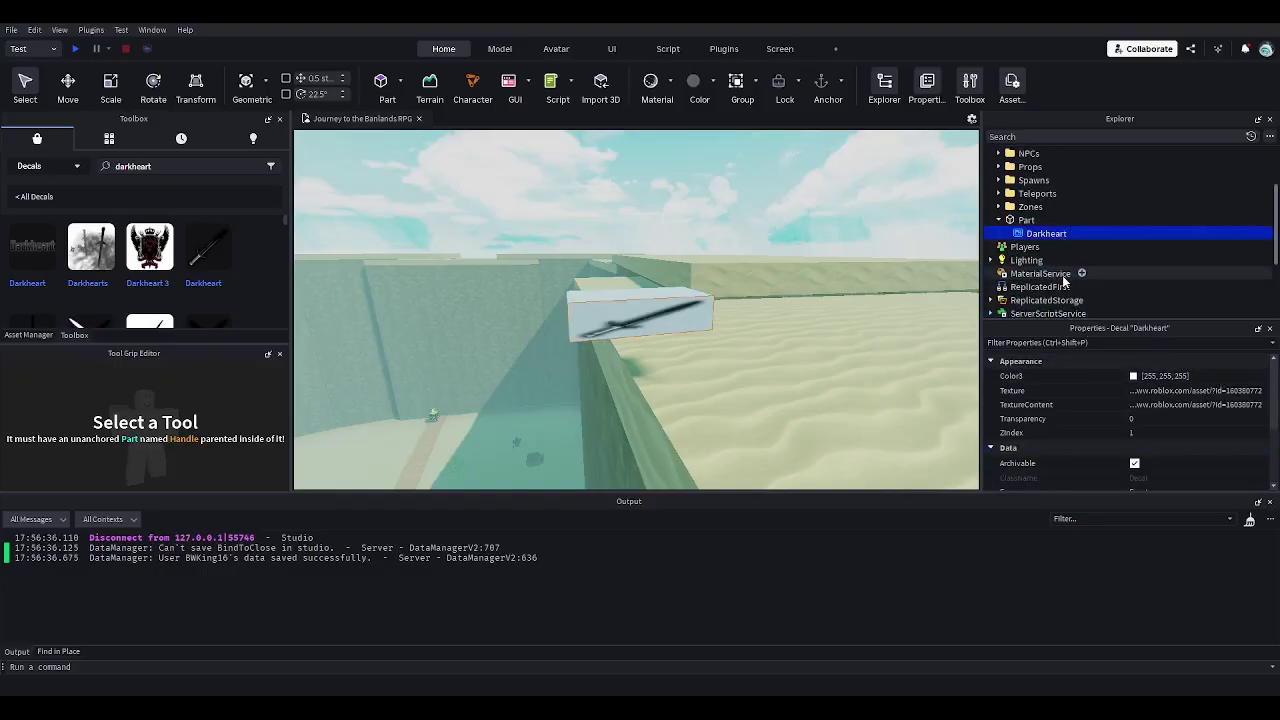
{"action": "left_click", "coordinate": [1018, 135]}
{"action": "type", "text": "darkhe"}
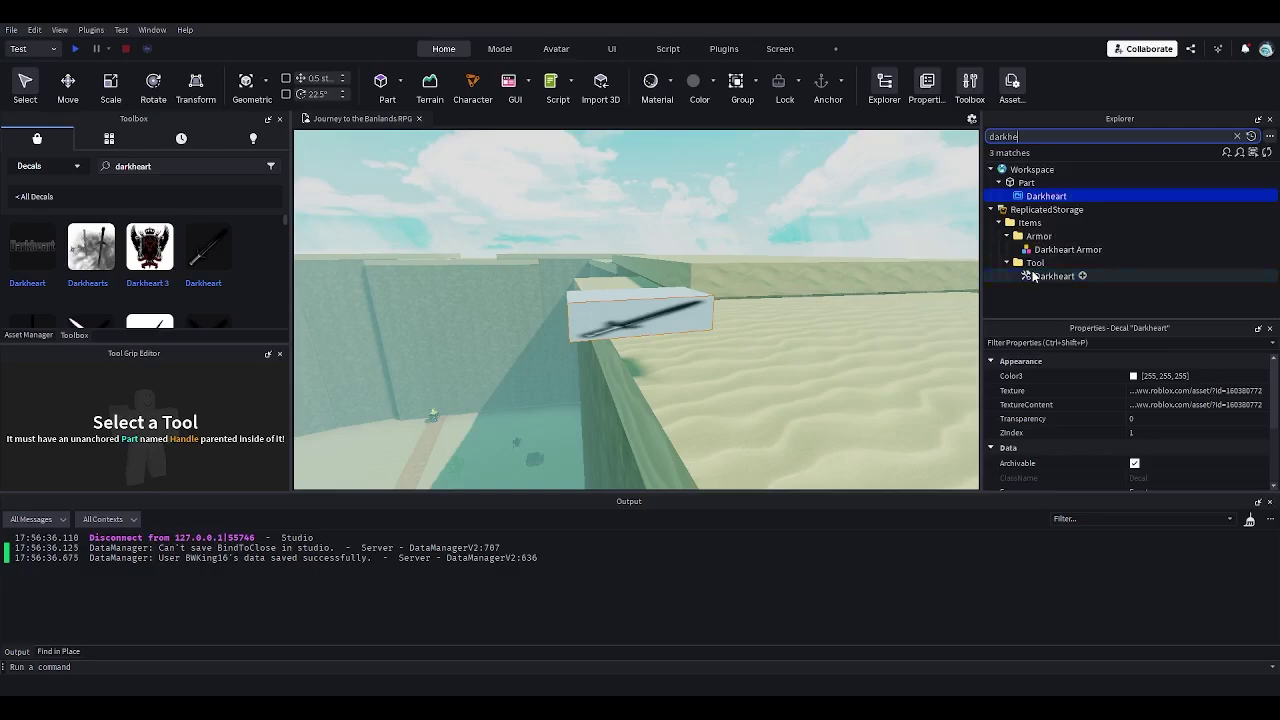
{"action": "left_click", "coordinate": [1036, 277]}
{"action": "left_click", "coordinate": [1022, 137]}
{"action": "left_click", "coordinate": [1054, 276]}
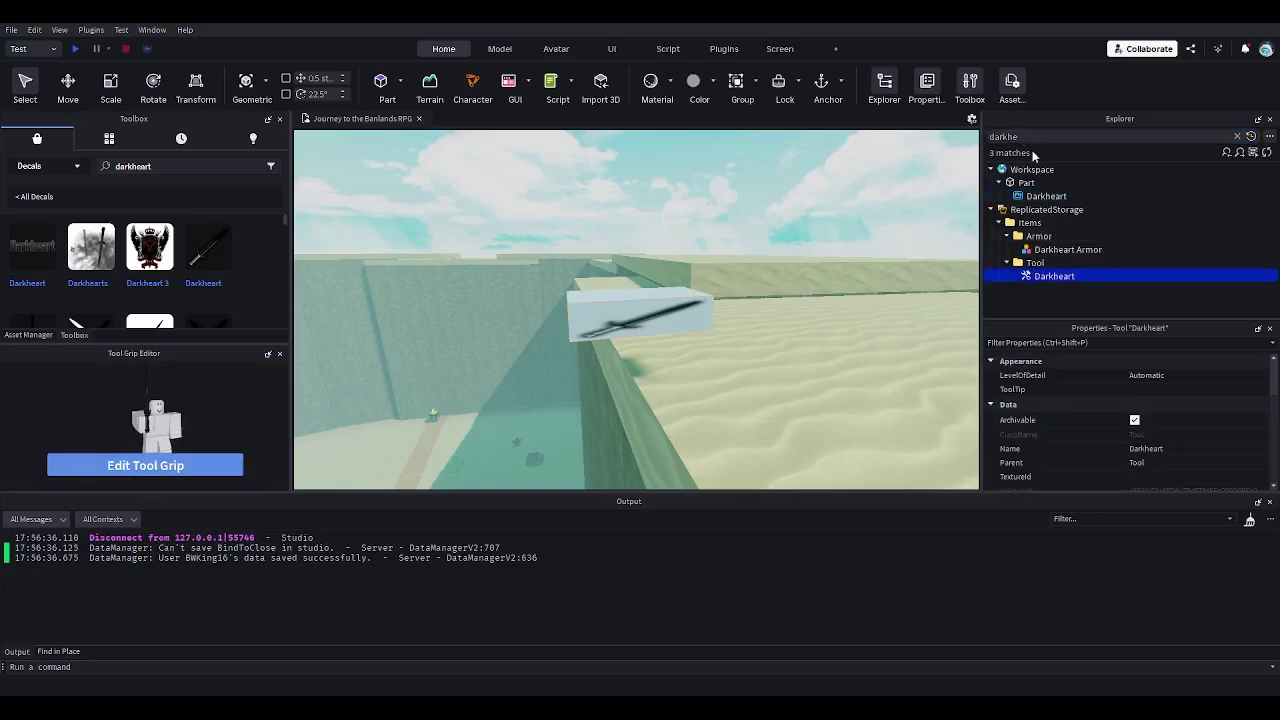
{"action": "left_click", "coordinate": [1237, 136]}
{"action": "left_click", "coordinate": [1014, 191]}
{"action": "double_click", "coordinate": [1064, 205]}
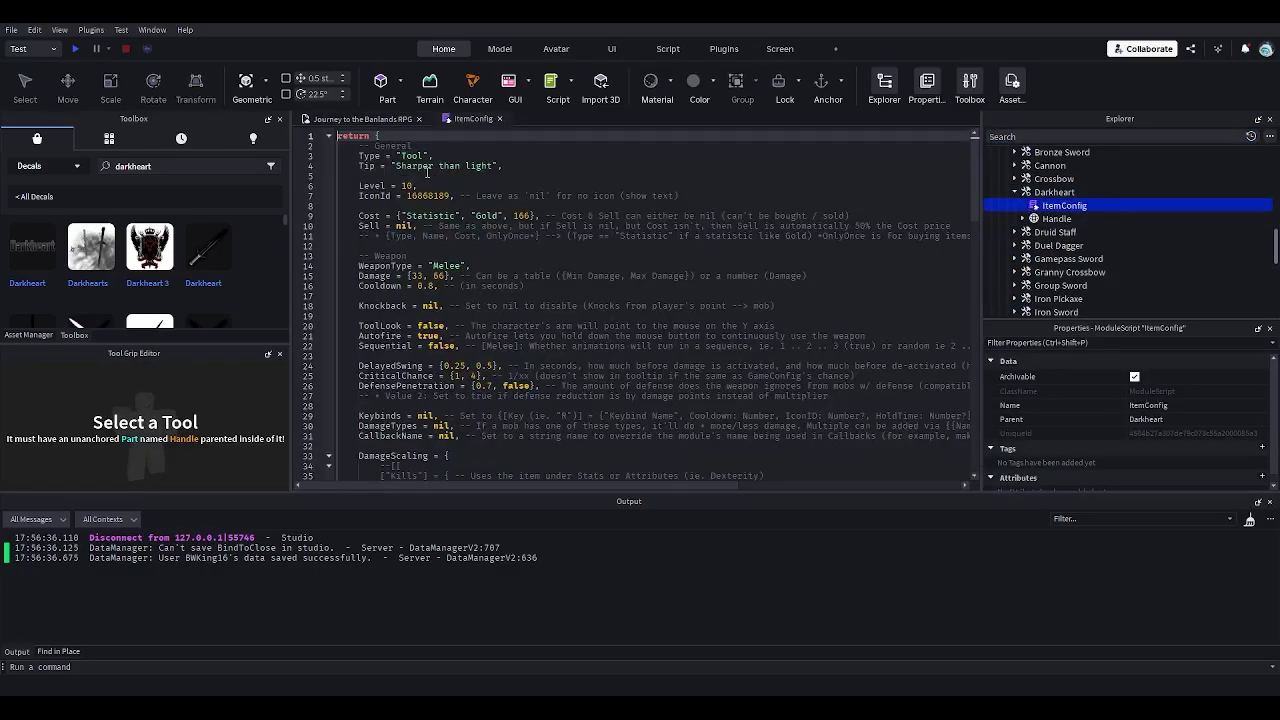
Try 160380772 as the IconId in Darkheart's ItemConfig, and undo the change
{"action": "left_click", "coordinate": [457, 196]}
{"action": "double_click", "coordinate": [433, 195]}
{"action": "type", "text": "16868189"}
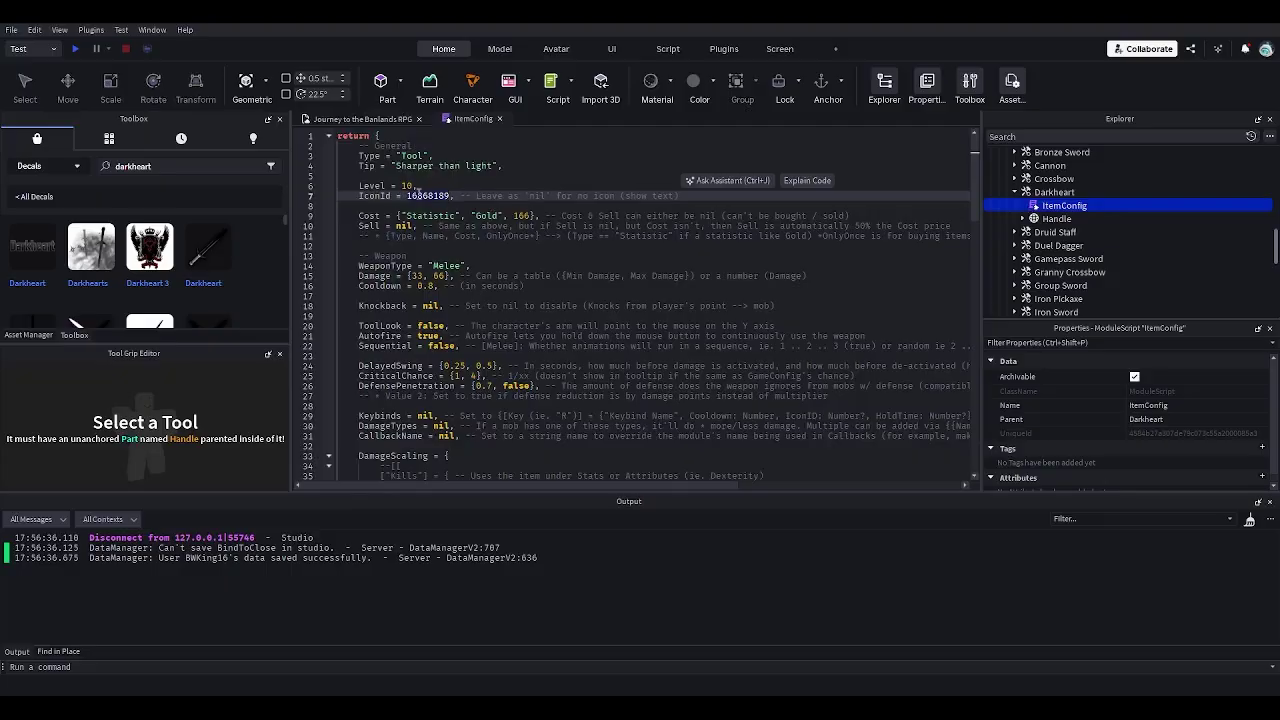
{"action": "type", "text": "160380772"}
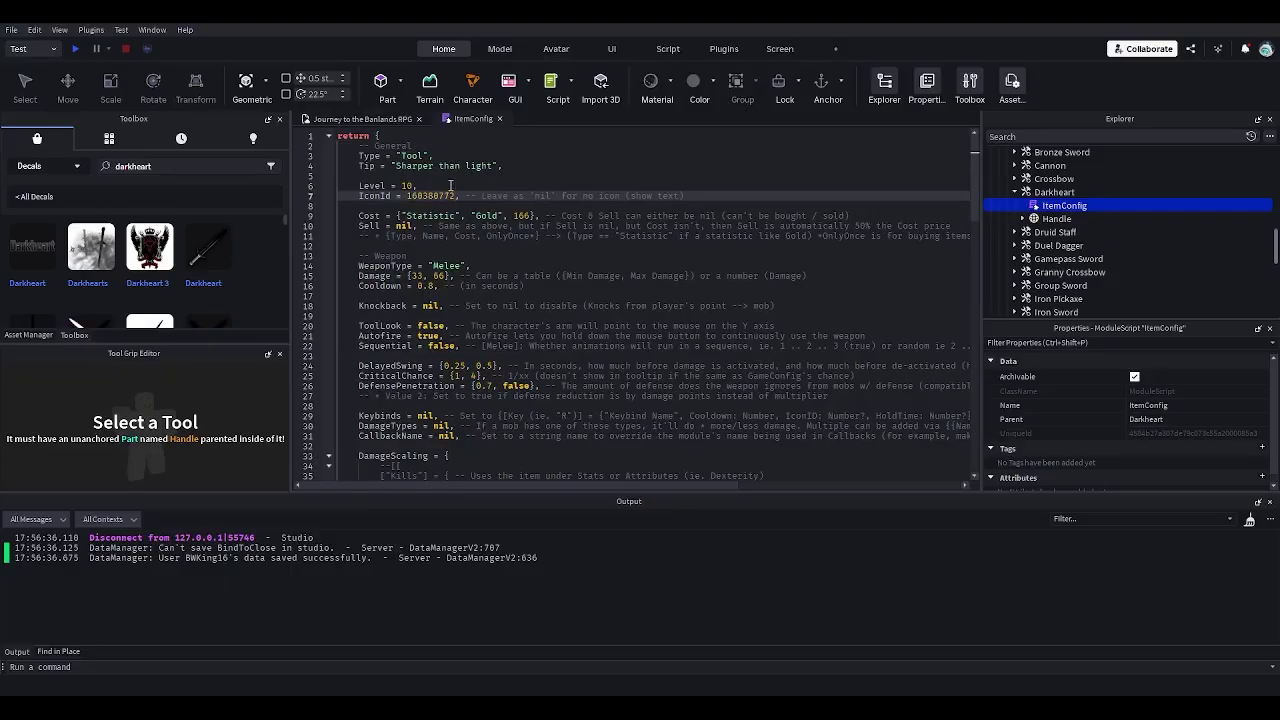
{"action": "key", "text": "ctrl+z"}
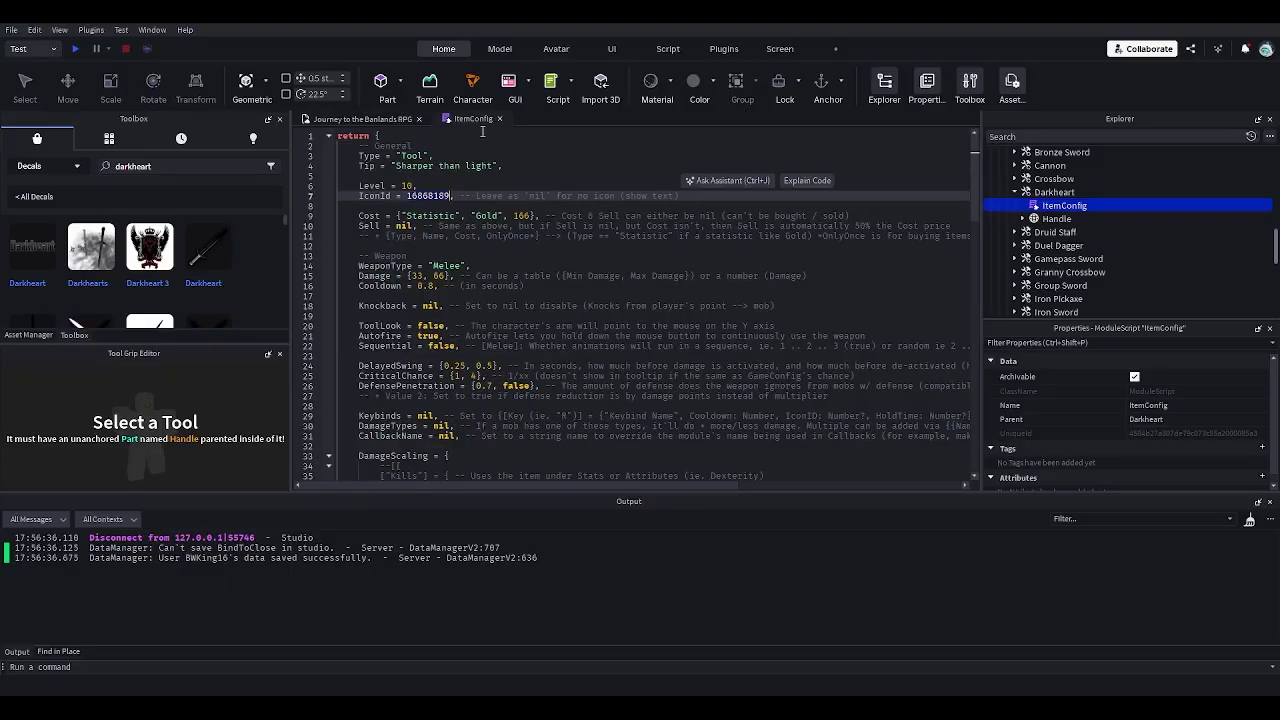
Close the ItemConfig script and delete the block part carrying the Darkheart decal
{"action": "left_click", "coordinate": [499, 119]}
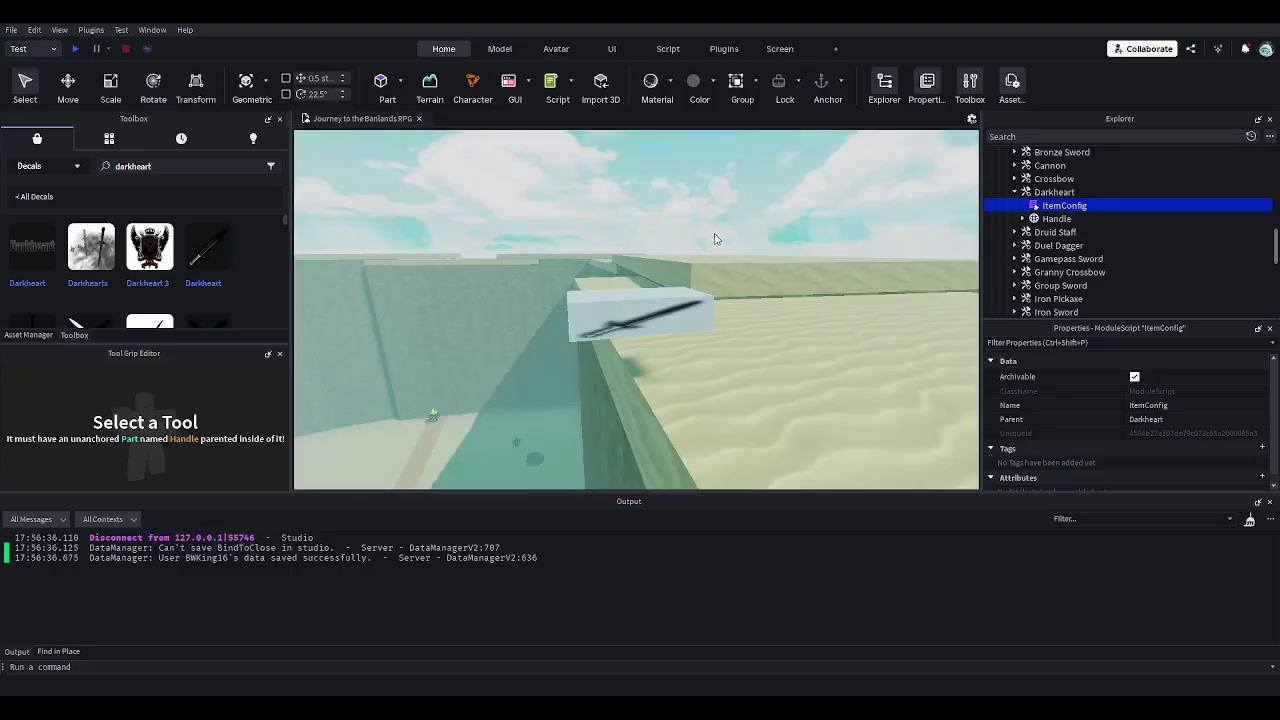
{"action": "left_click", "coordinate": [660, 305]}
{"action": "key", "text": "Delete"}
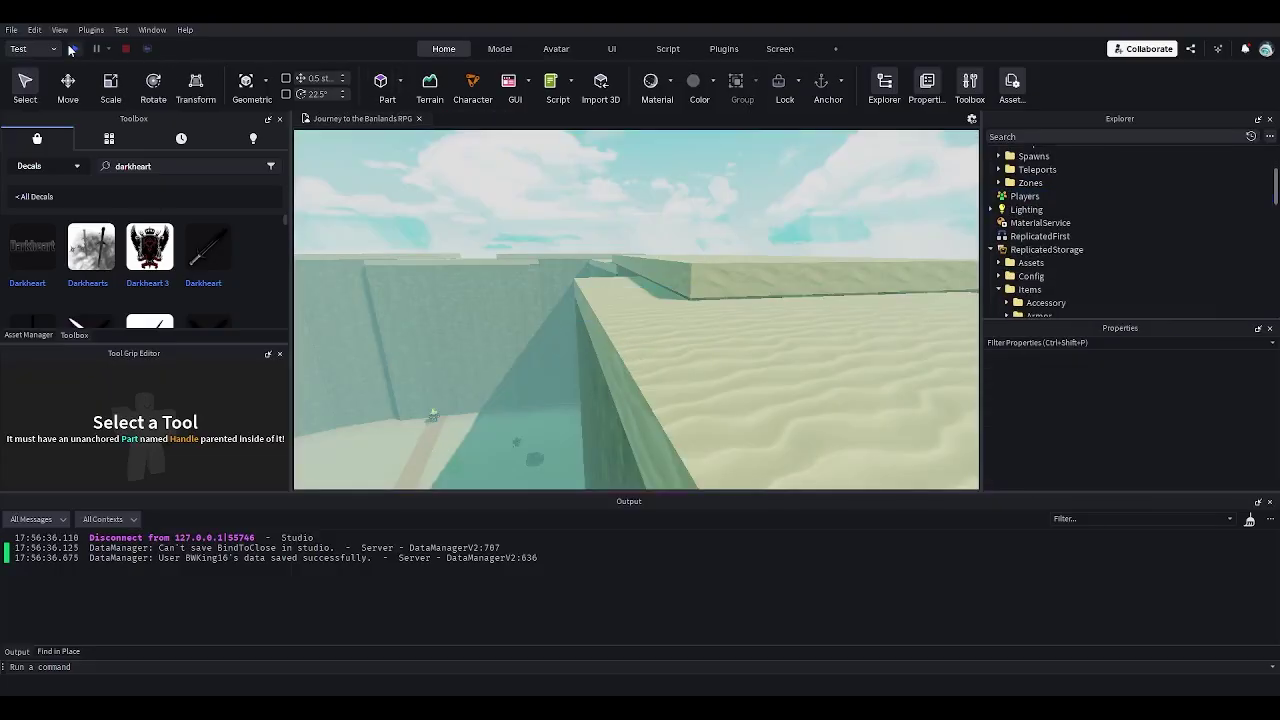
Playtest the game, equip the sword in hotbar slot 1, view the character from several angles, and stop the test
{"action": "left_click", "coordinate": [72, 48]}
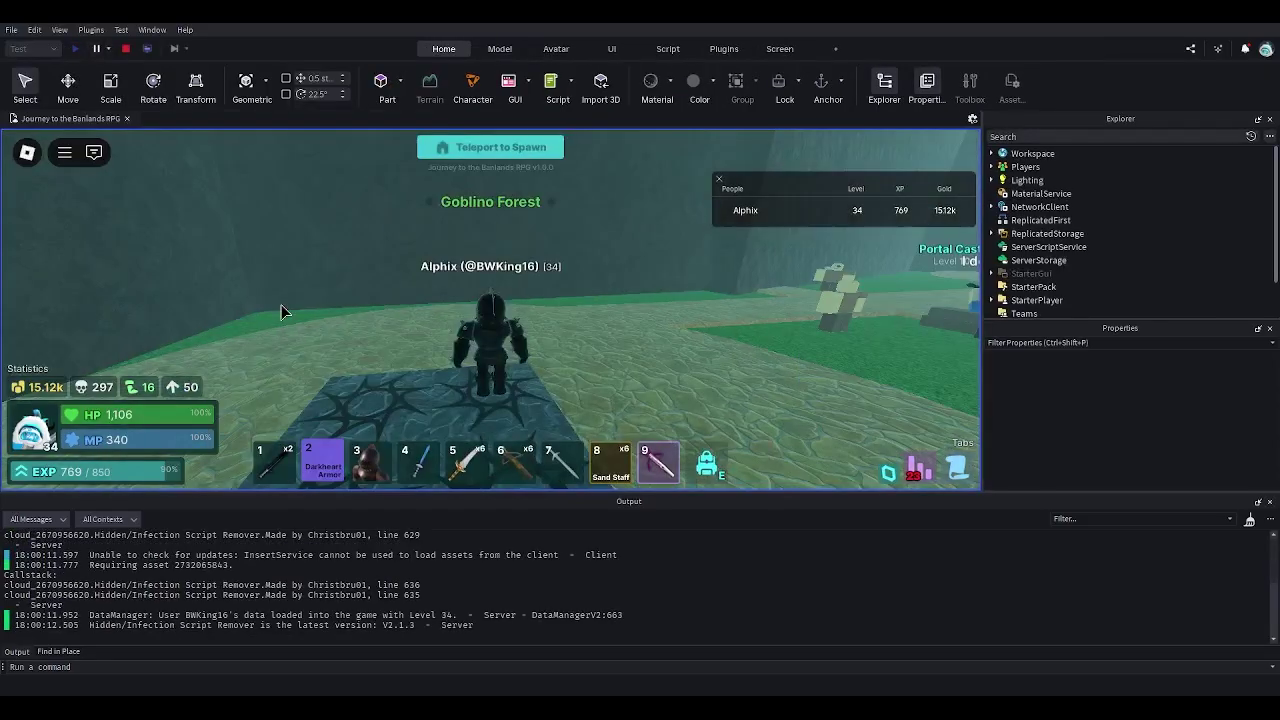
{"action": "right_click_drag", "start_coordinate": [281, 304], "coordinate": [337, 429]}
{"action": "right_click_drag", "start_coordinate": [406, 320], "coordinate": [389, 346]}
{"action": "key", "text": "a"}
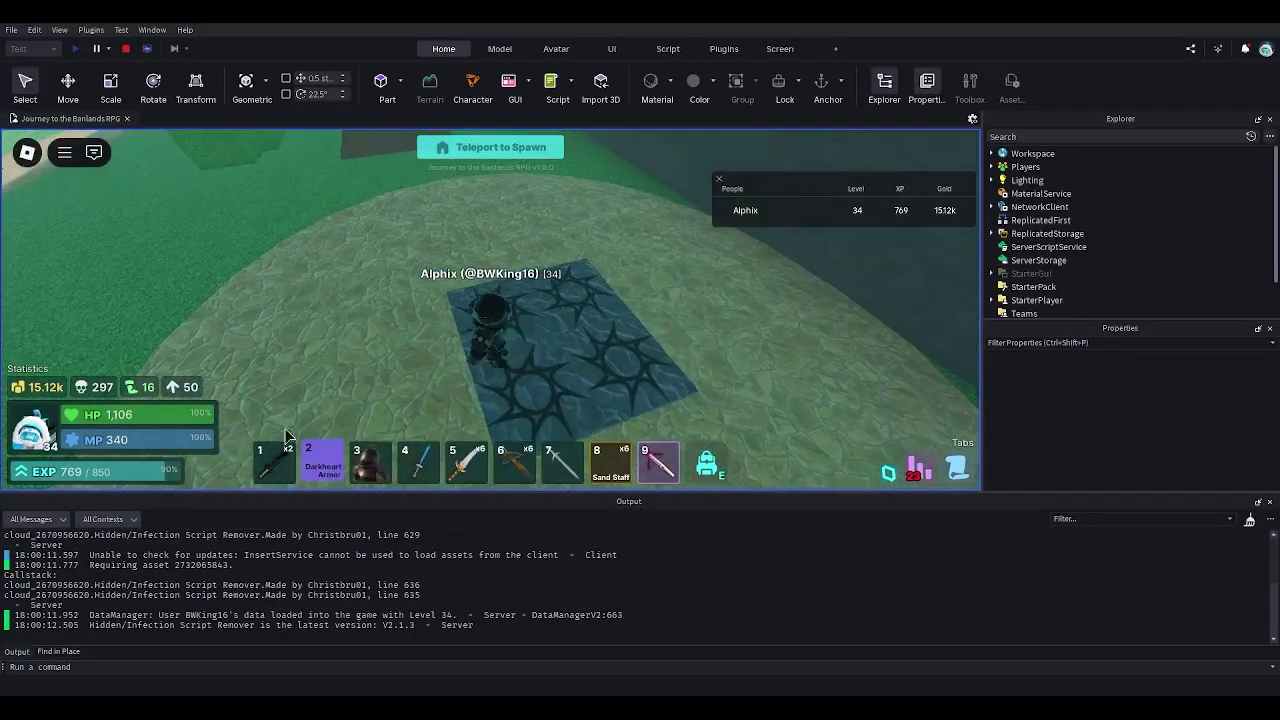
{"action": "left_click", "coordinate": [280, 455]}
{"action": "right_click_drag", "start_coordinate": [393, 405], "coordinate": [480, 376]}
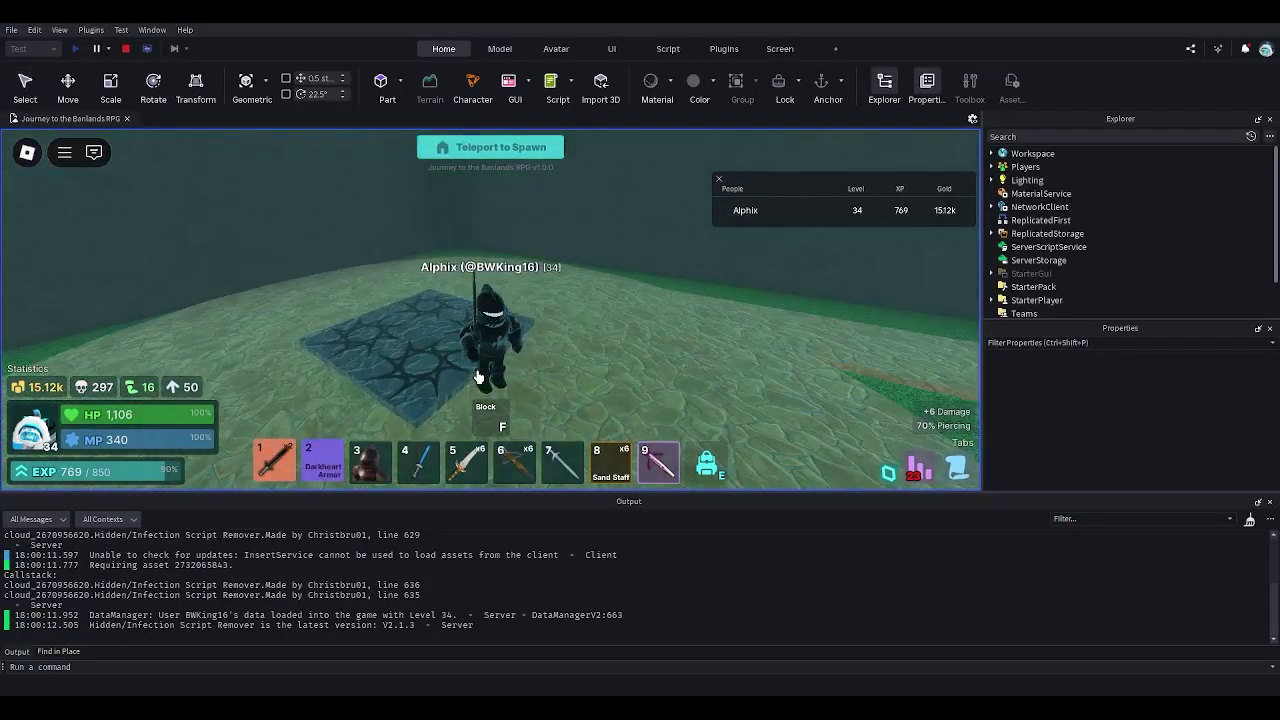
{"action": "mouse_move", "coordinate": [339, 461]}
{"action": "right_click_drag", "start_coordinate": [299, 326], "coordinate": [299, 322]}
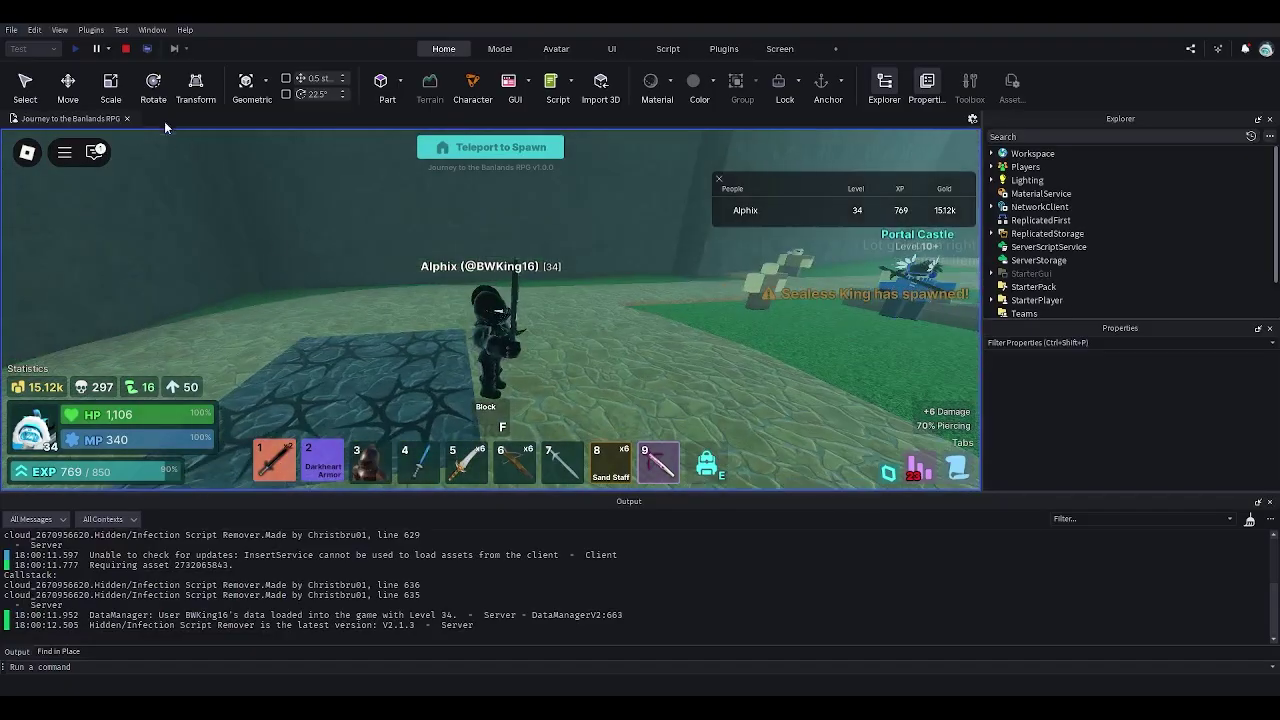
{"action": "left_click", "coordinate": [125, 48]}
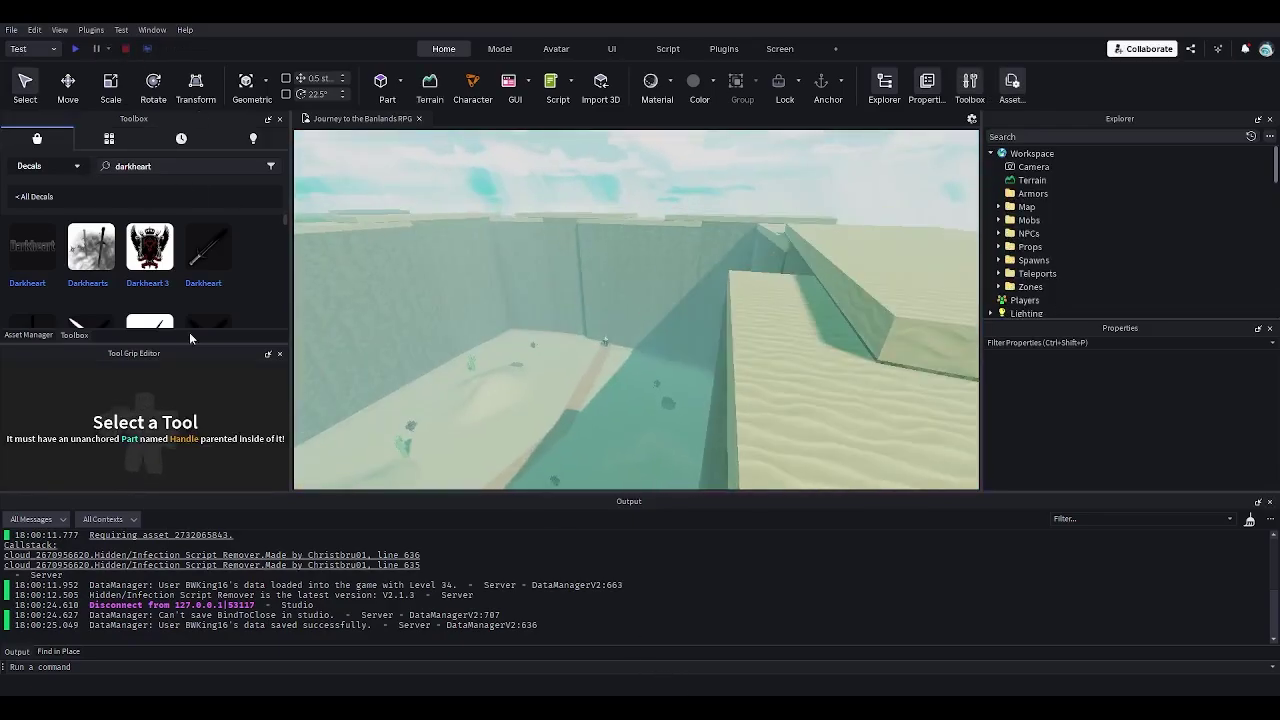
Switch the Toolbox search to Models and insert the Darkheart tool into the Workspace
{"action": "left_click", "coordinate": [44, 166]}
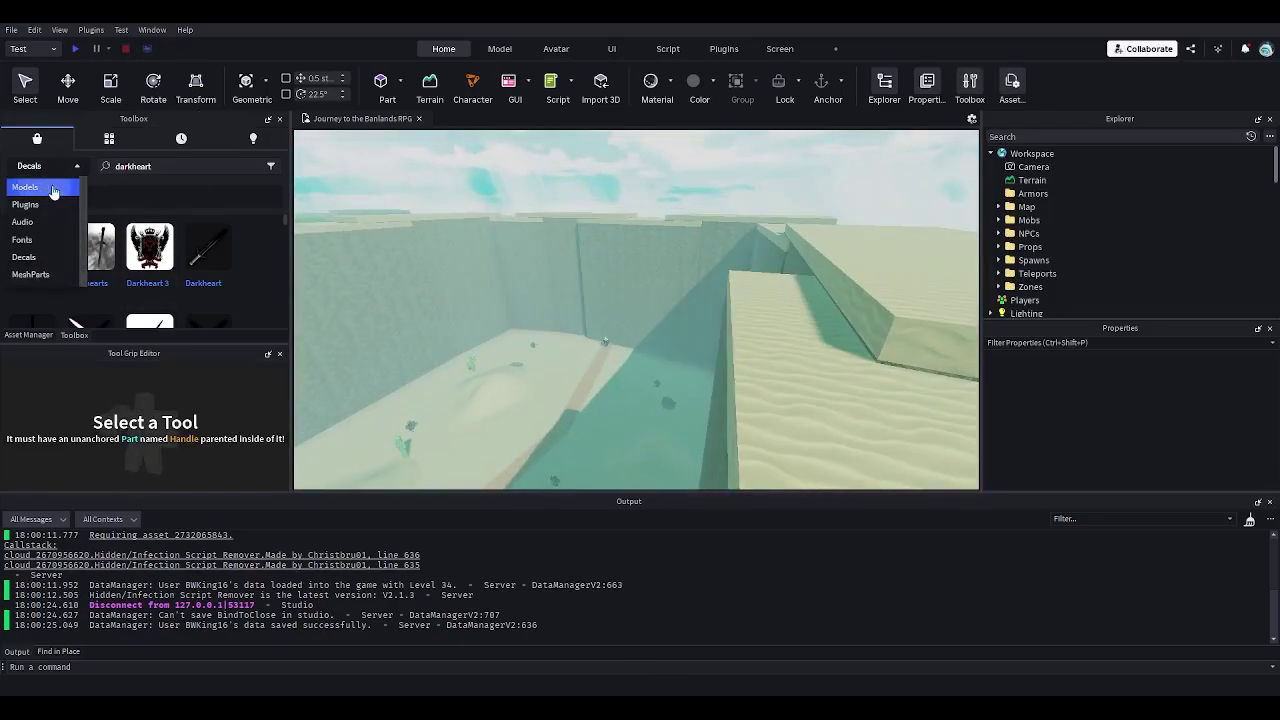
{"action": "left_click", "coordinate": [45, 188]}
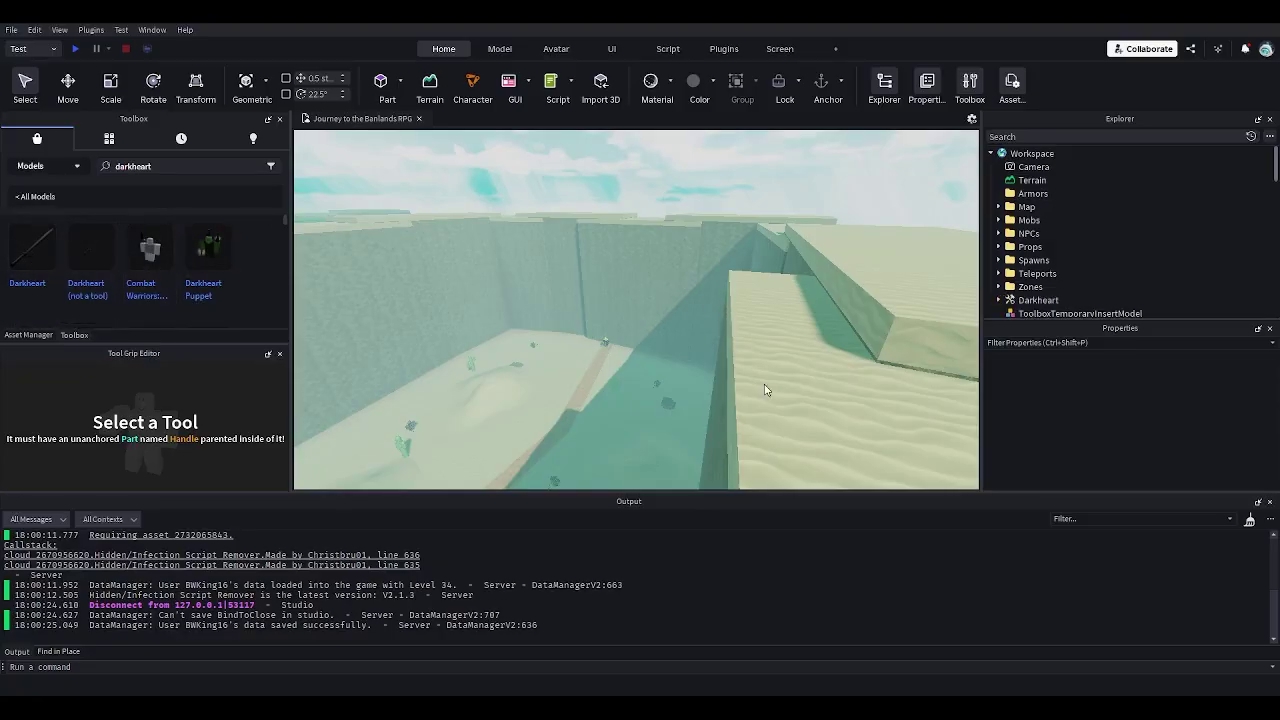
{"action": "scroll", "coordinate": [1130, 433], "scroll_direction": "down", "scroll_amount": 1}
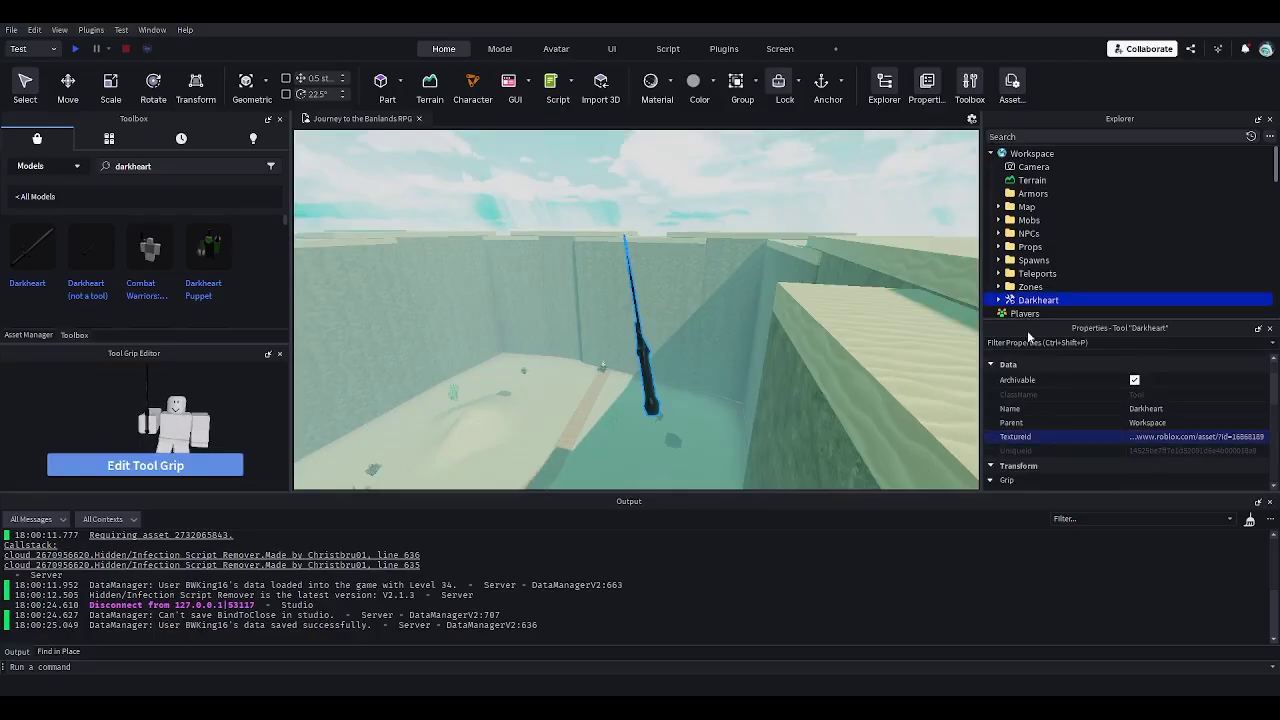
Examine the inserted Darkheart tool's properties, in particular its TextureId
{"action": "left_click", "coordinate": [1022, 288]}
{"action": "left_click", "coordinate": [1020, 302]}
{"action": "scroll", "coordinate": [1073, 436], "scroll_direction": "down", "scroll_amount": 1}
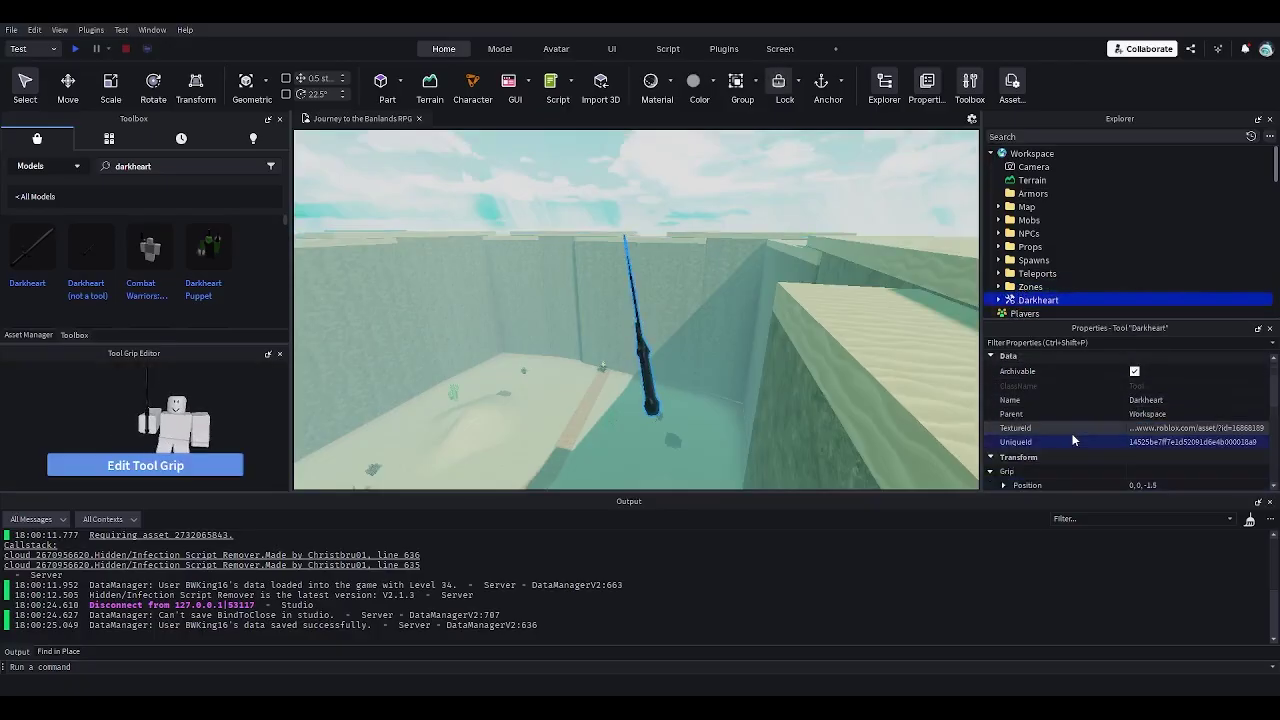
{"action": "scroll", "coordinate": [1013, 392], "scroll_direction": "up", "scroll_amount": 2}
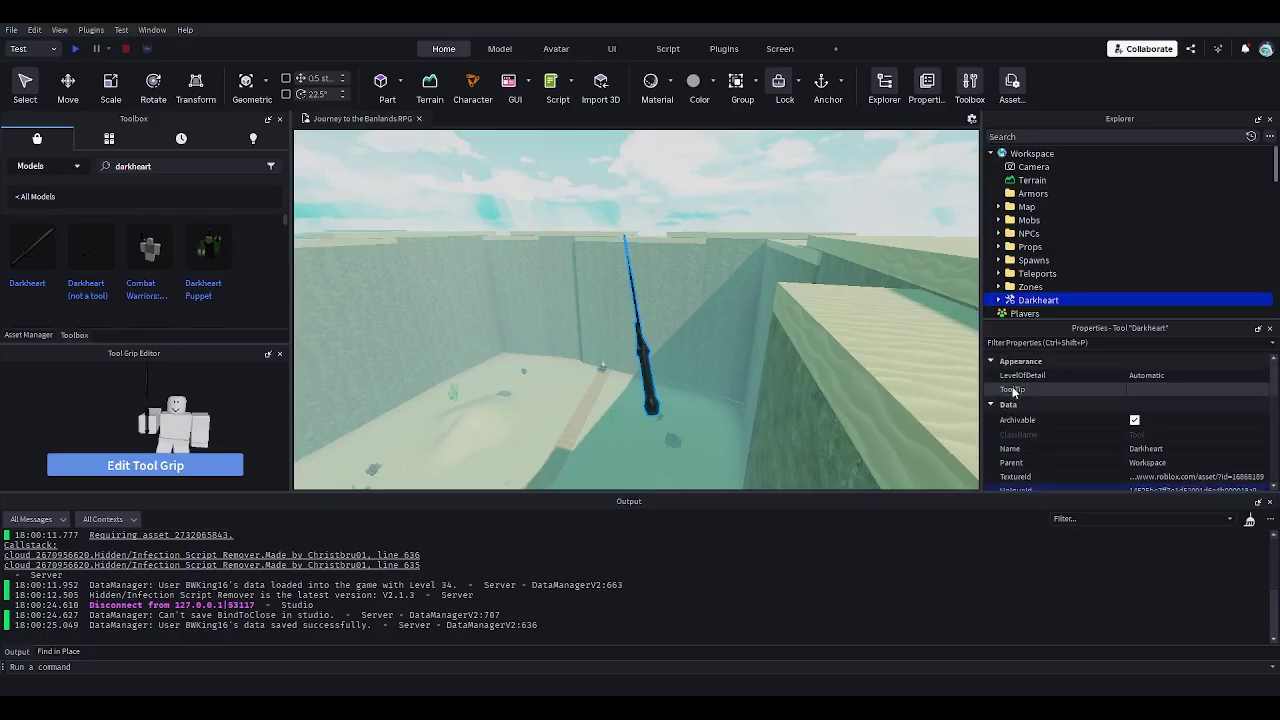
{"action": "scroll", "coordinate": [1078, 406], "scroll_direction": "down", "scroll_amount": 1}
{"action": "left_click", "coordinate": [1248, 442]}
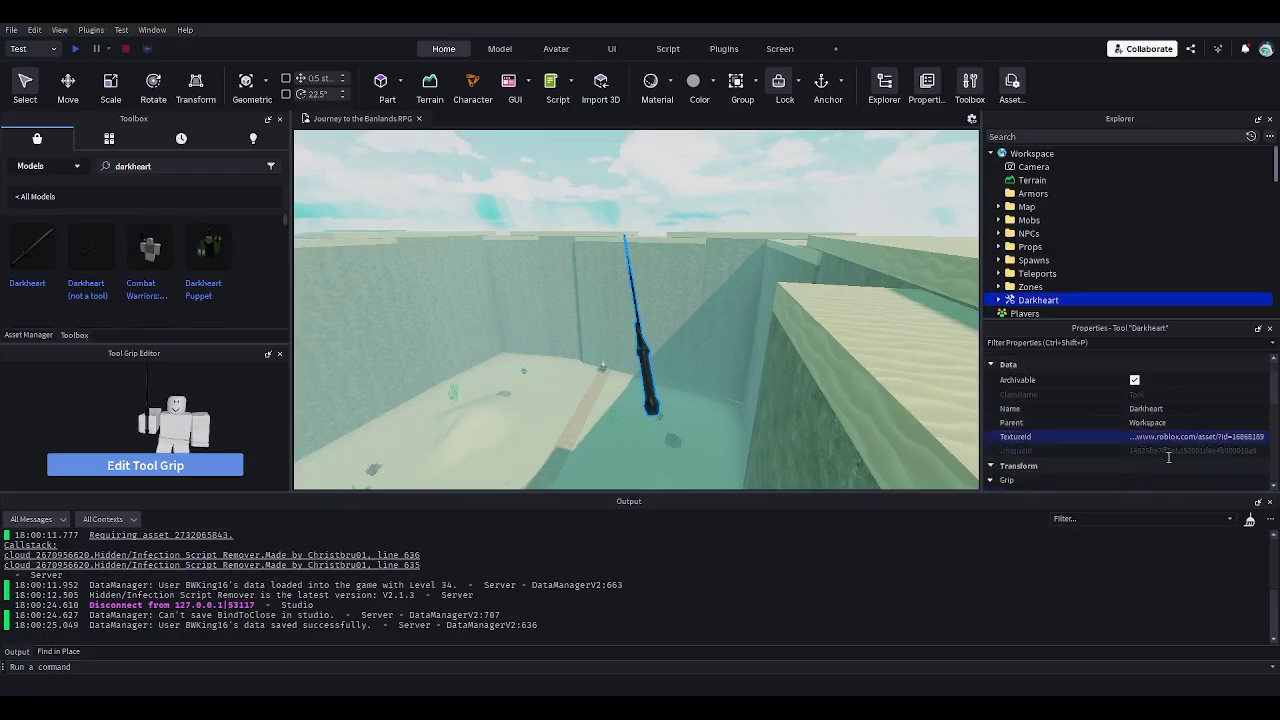
Cut the inserted Darkheart tool out of the Workspace
{"action": "left_click", "coordinate": [1023, 289]}
{"action": "left_click", "coordinate": [1022, 300]}
{"action": "key", "text": "ctrl+x"}
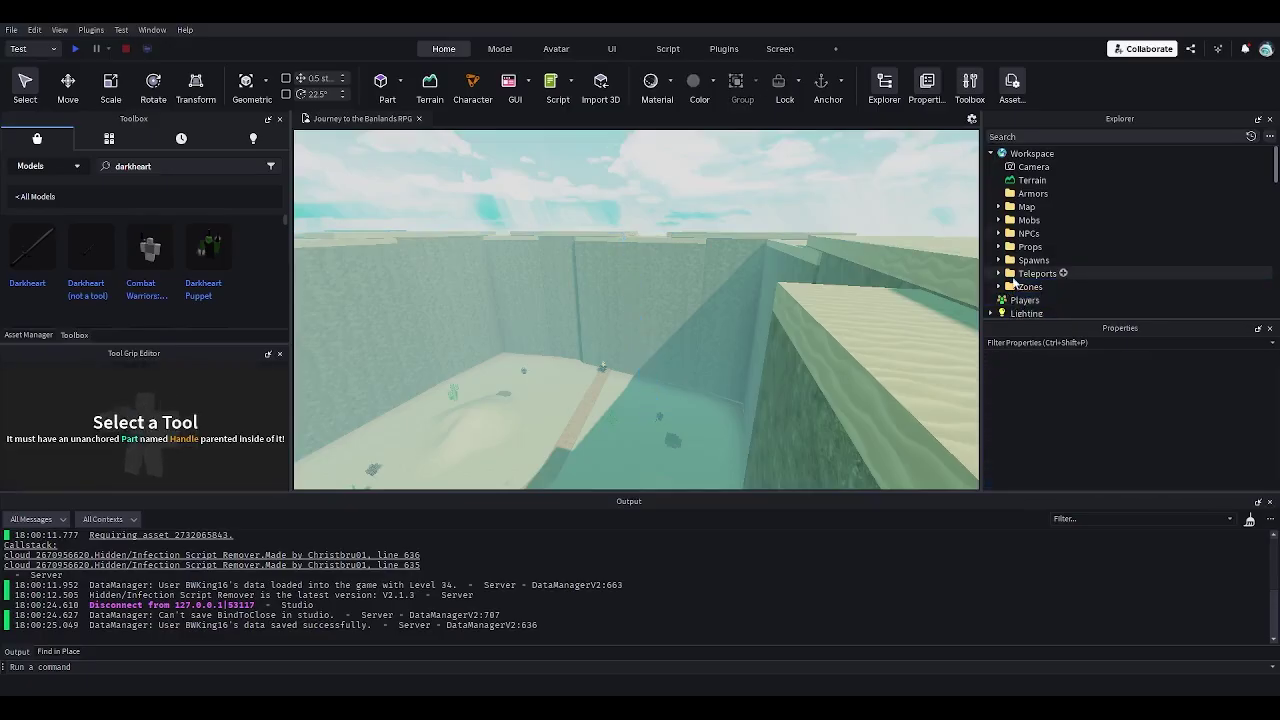
Replace the IconId in the Darkheart tool's ItemConfig with the copied ID and playtest the game to check the hotbar icon
{"action": "scroll", "coordinate": [1040, 275], "scroll_direction": "down", "scroll_amount": 5}
{"action": "scroll", "coordinate": [1020, 285], "scroll_direction": "down", "scroll_amount": 3}
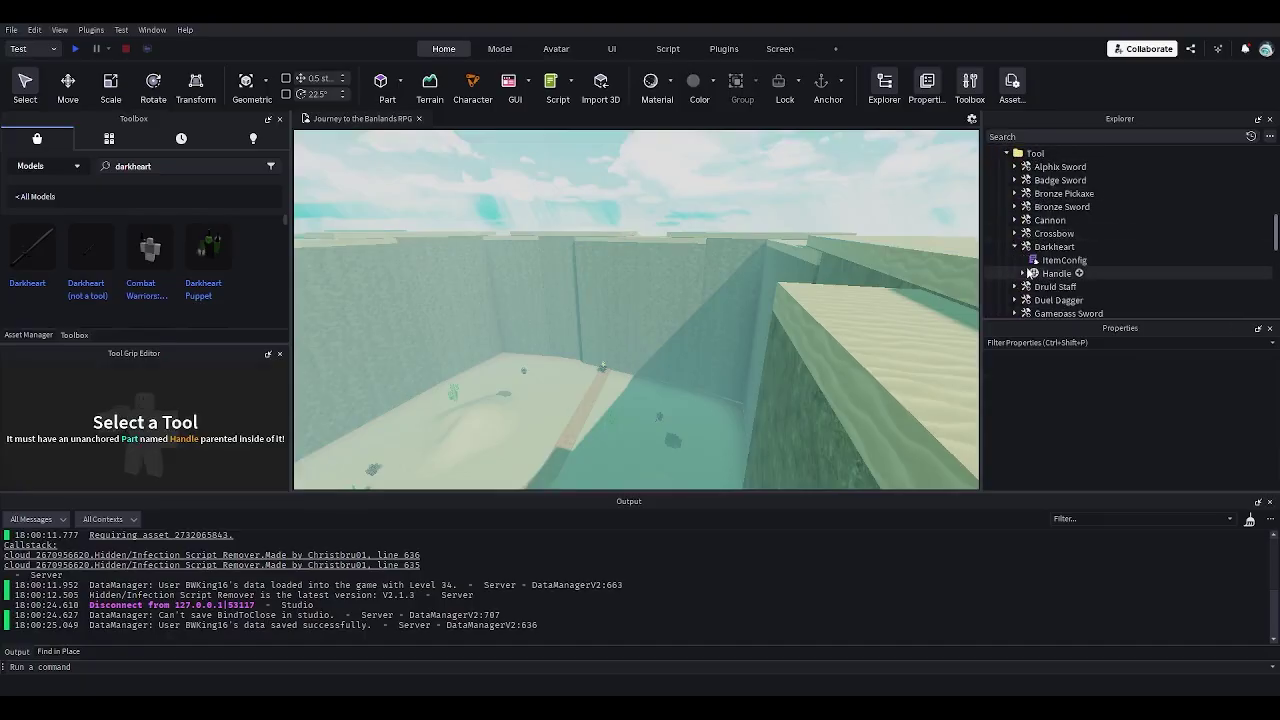
{"action": "double_click", "coordinate": [1050, 260]}
{"action": "left_click", "coordinate": [430, 188]}
{"action": "double_click", "coordinate": [432, 195]}
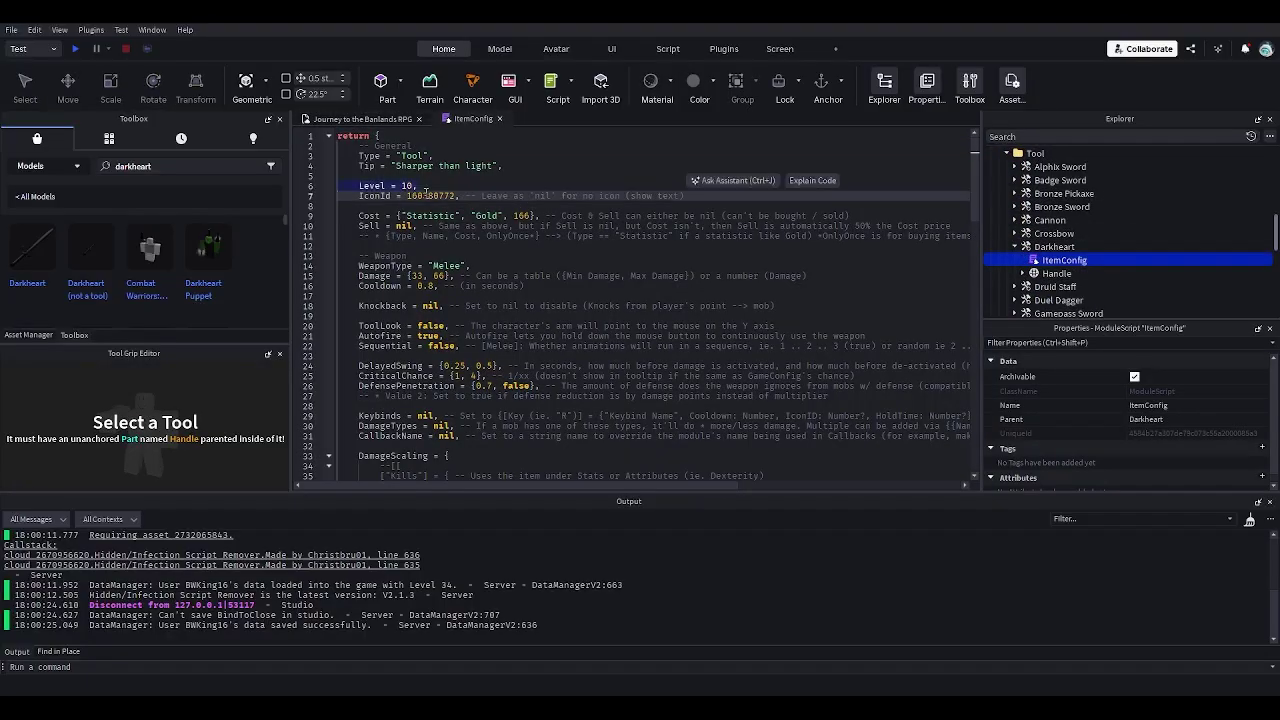
{"action": "key", "text": "ctrl+v"}
{"action": "left_click", "coordinate": [499, 119]}
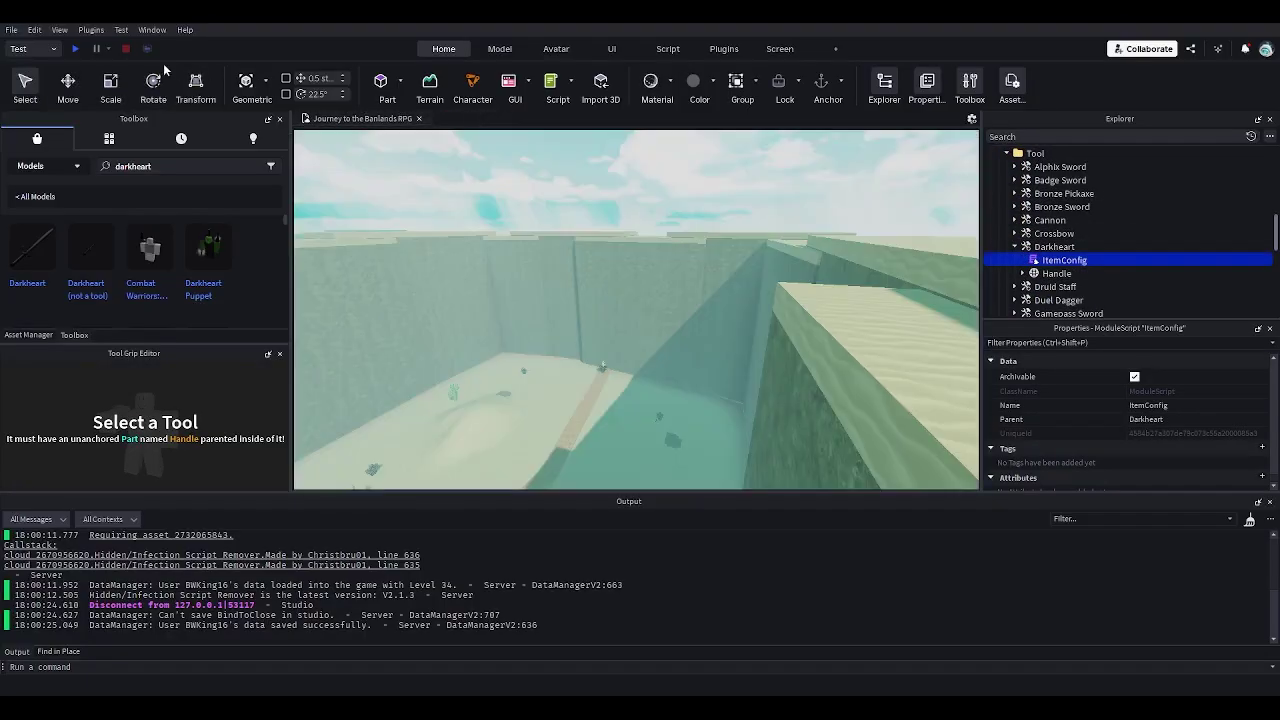
{"action": "left_click", "coordinate": [72, 48]}
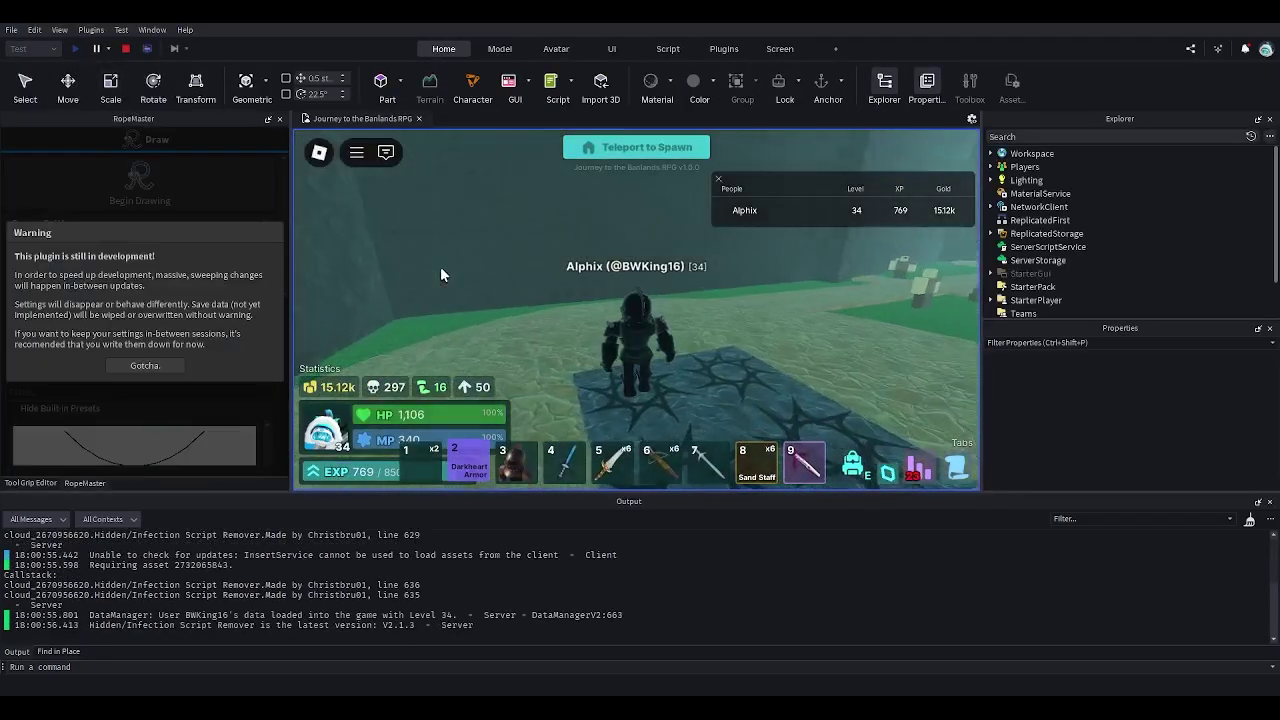
{"action": "left_click", "coordinate": [124, 49]}
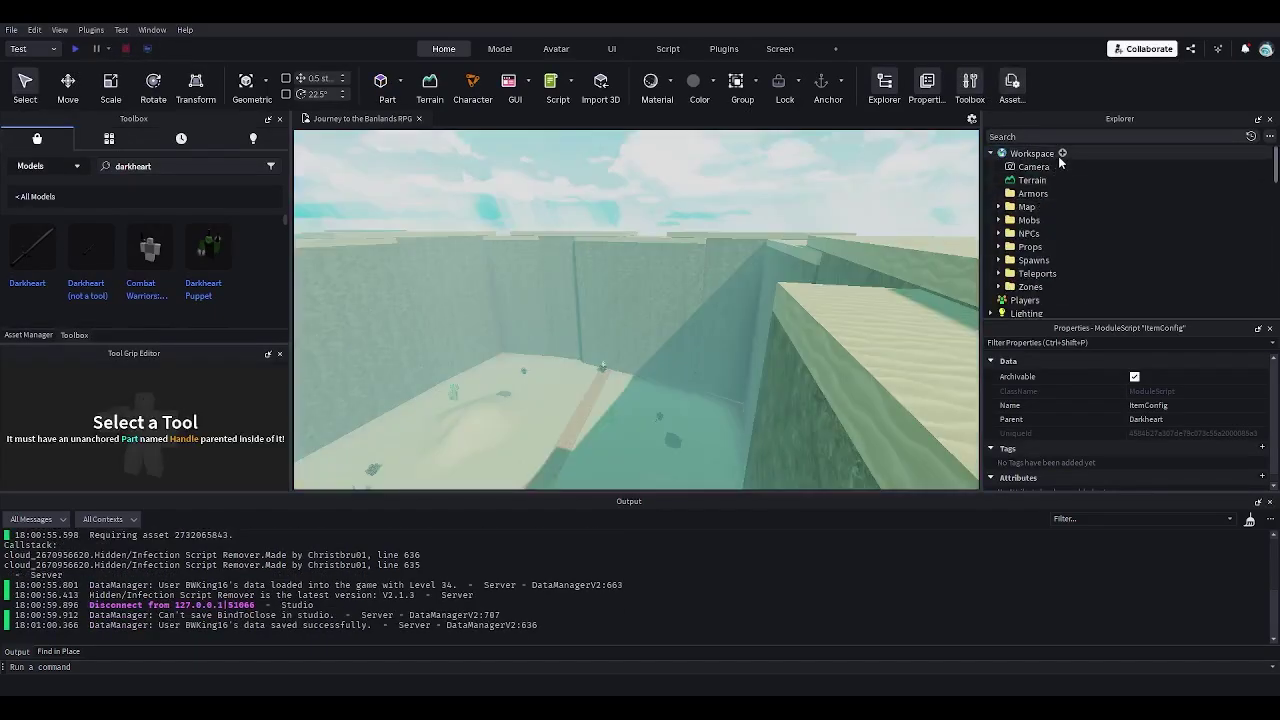
Insert a part with a Decal into the Workspace and try to apply the copied icon ID as its texture
{"action": "left_click", "coordinate": [1135, 156]}
{"action": "left_click", "coordinate": [383, 86]}
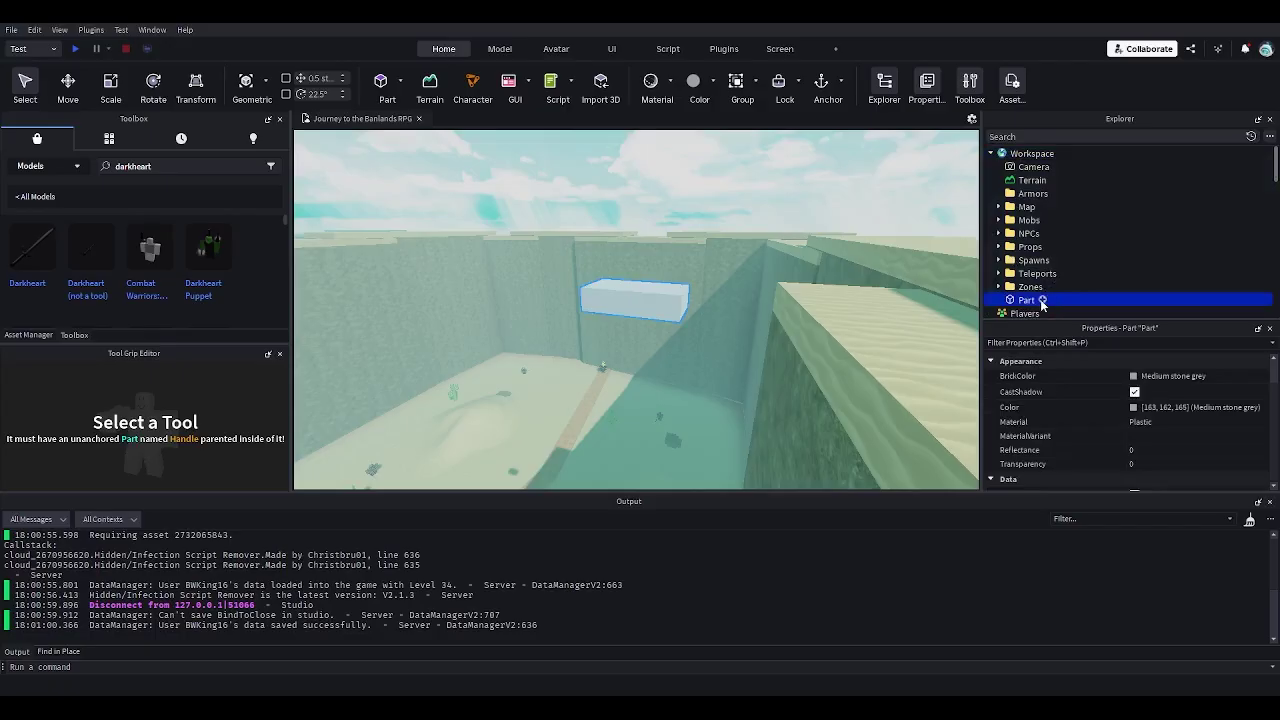
{"action": "left_click", "coordinate": [910, 378]}
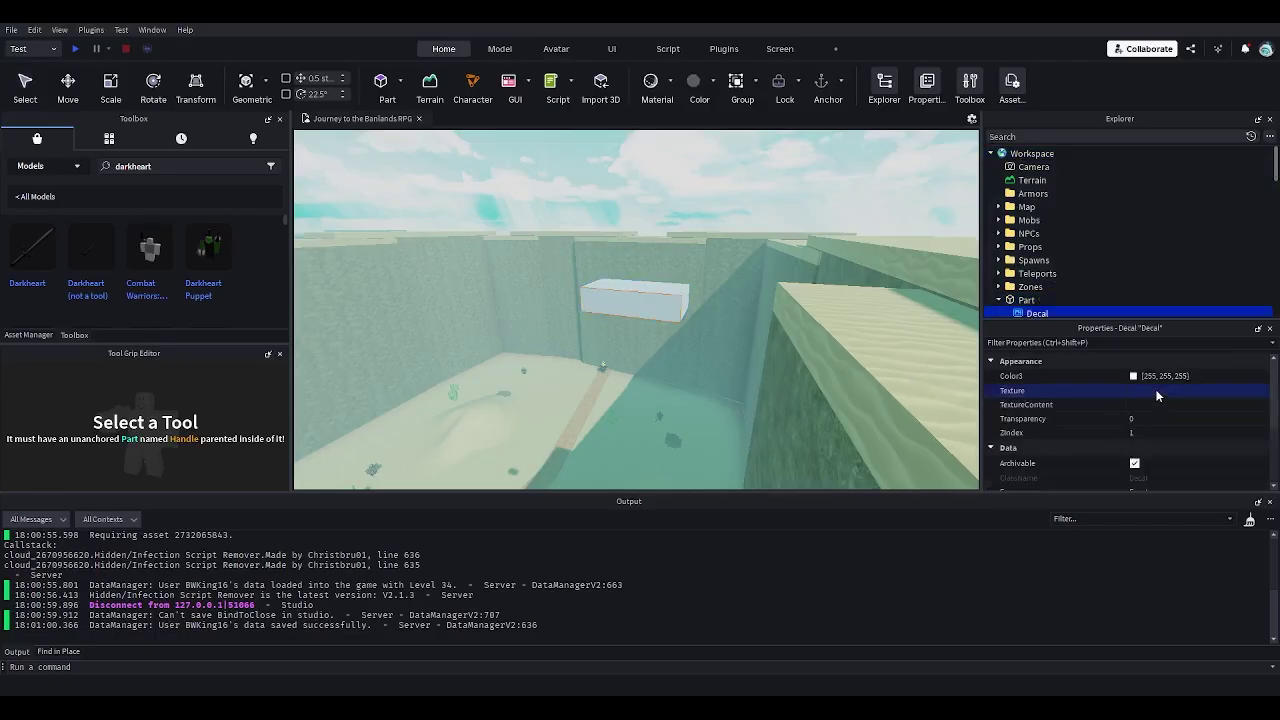
{"action": "right_click_drag", "start_coordinate": [690, 330], "coordinate": [712, 324]}
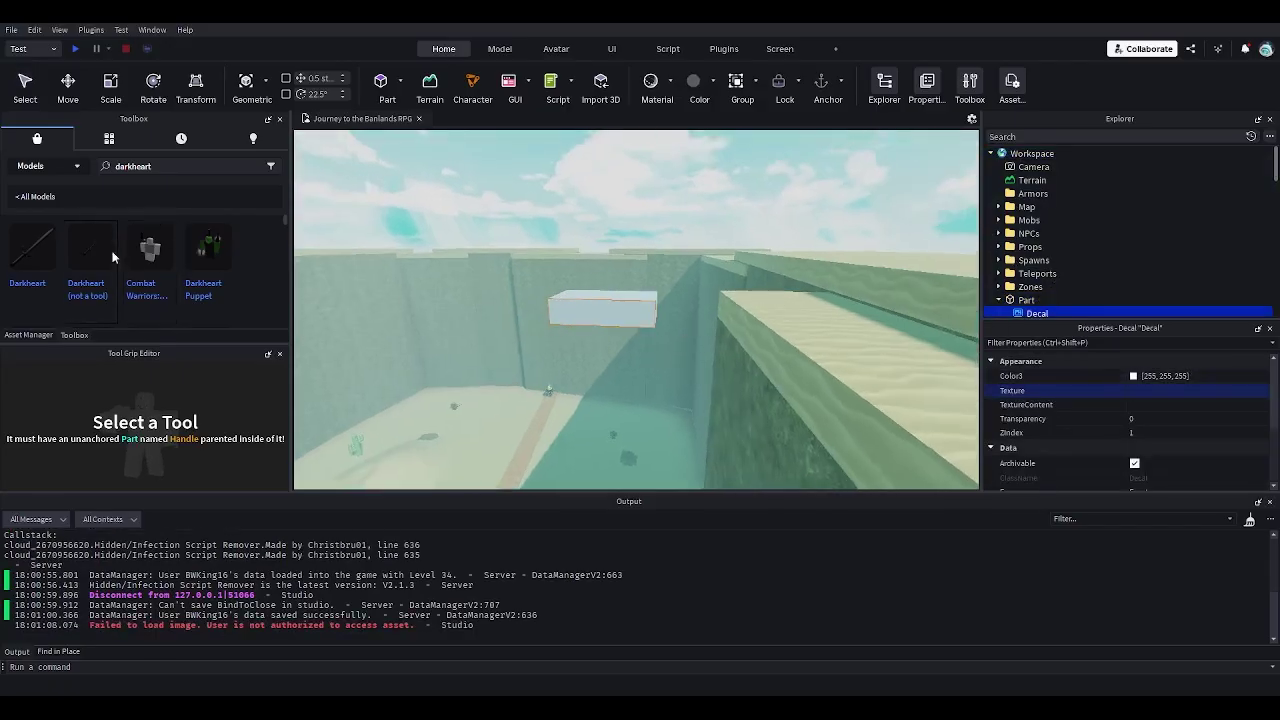
Insert the Darkheart [SFOTH] tool from the model search results into the Workspace and select it to get its TextureId
{"action": "key", "text": "a"}
{"action": "scroll", "coordinate": [94, 258], "scroll_direction": "down", "scroll_amount": 2}
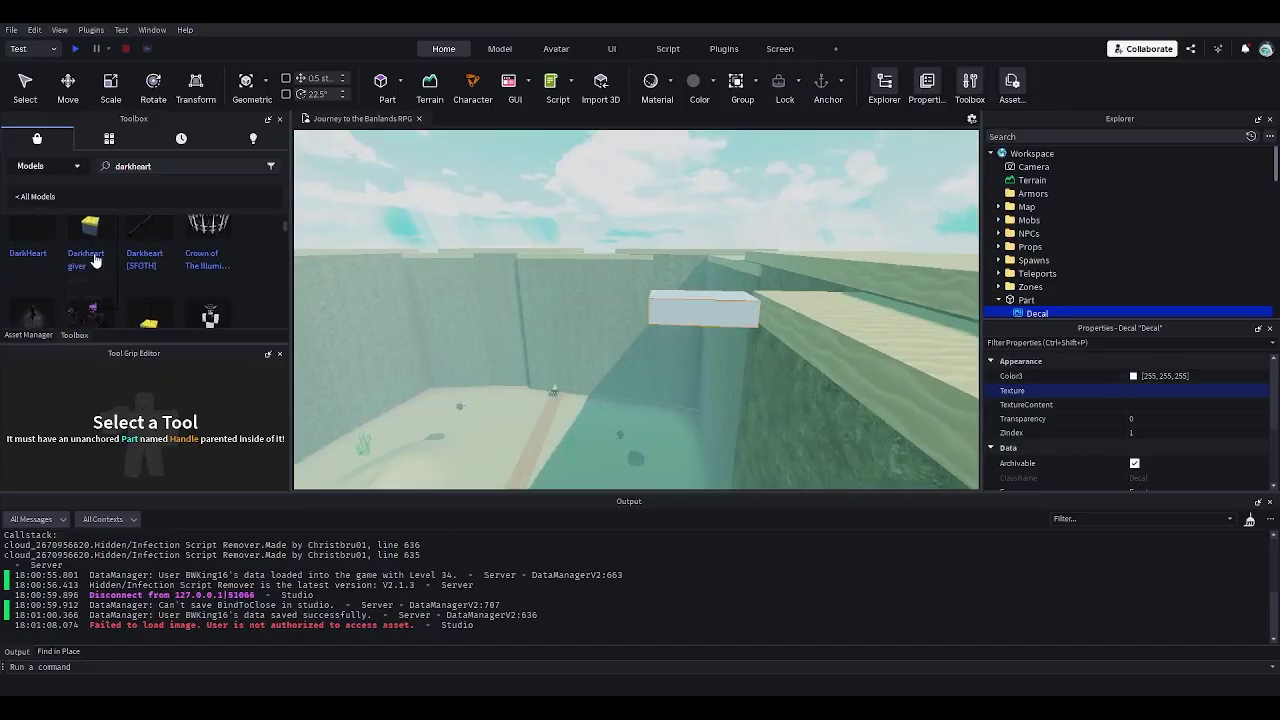
{"action": "scroll", "coordinate": [94, 262], "scroll_direction": "up", "scroll_amount": 2}
{"action": "scroll", "coordinate": [130, 285], "scroll_direction": "down", "scroll_amount": 1}
{"action": "left_click_drag", "start_coordinate": [146, 300], "coordinate": [770, 384]}
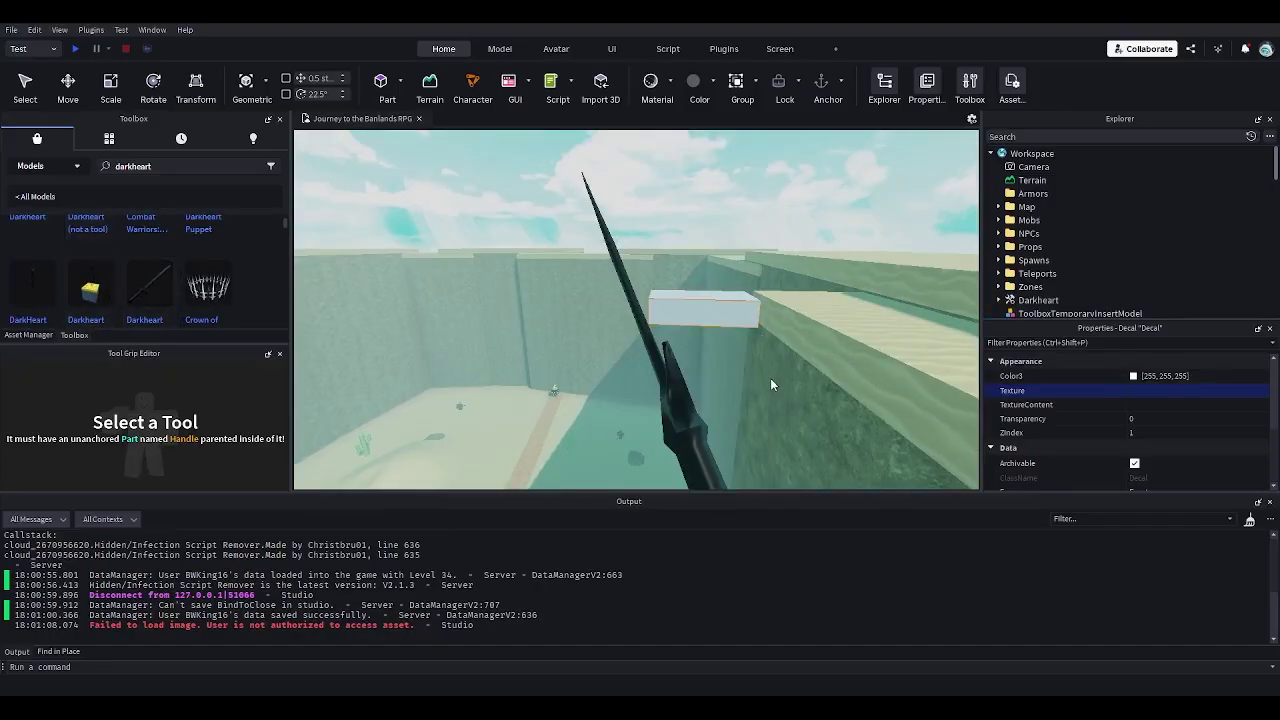
{"action": "left_click_drag", "start_coordinate": [694, 368], "coordinate": [688, 374]}
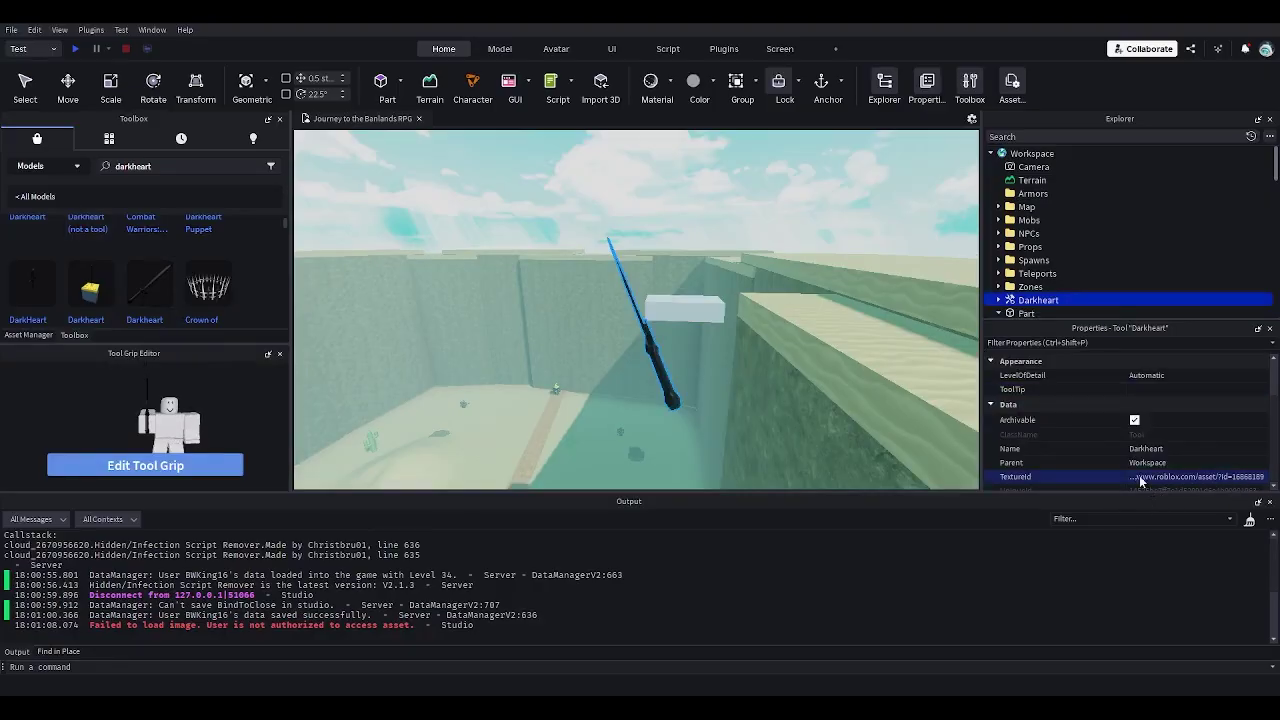
Set the texture of the part's Decal to rbxassetid://16868189 and view the image up close
{"action": "left_click", "coordinate": [998, 300]}
{"action": "scroll", "coordinate": [1008, 304], "scroll_direction": "down", "scroll_amount": 1}
{"action": "left_click", "coordinate": [998, 270]}
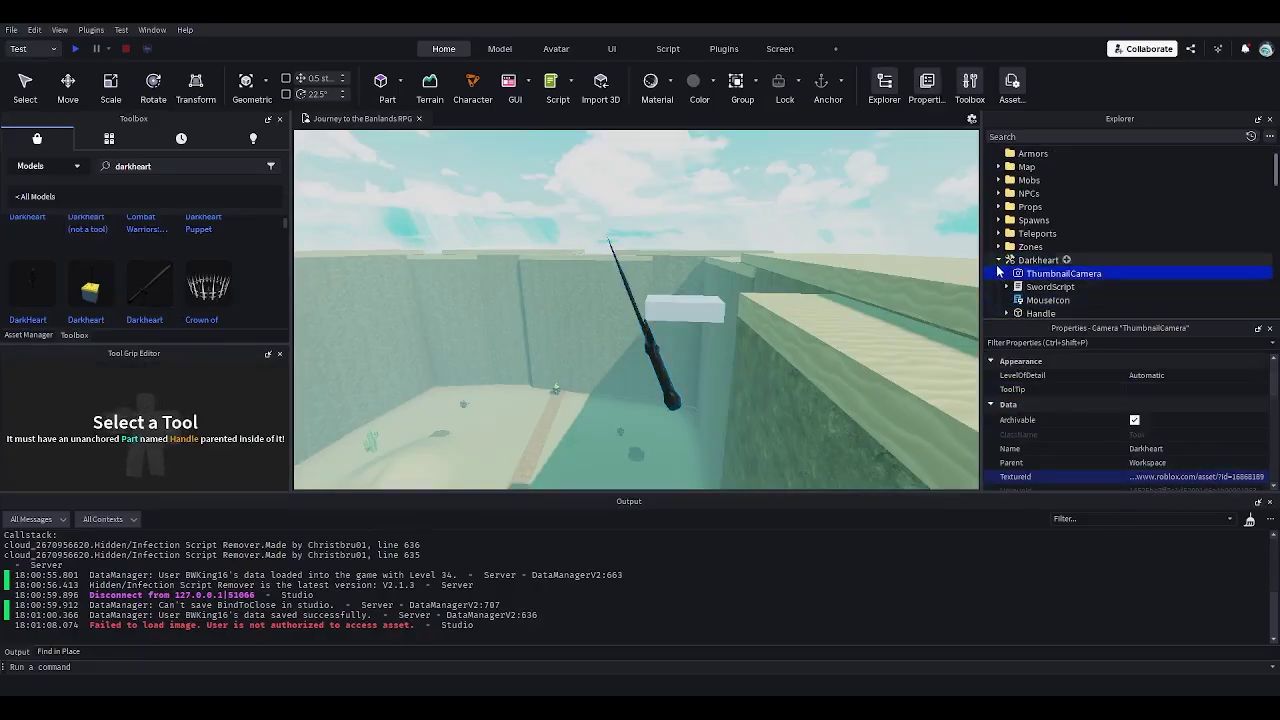
{"action": "left_click", "coordinate": [998, 260]}
{"action": "left_click", "coordinate": [1038, 287]}
{"action": "scroll", "coordinate": [1180, 408], "scroll_direction": "up", "scroll_amount": 1}
{"action": "left_click", "coordinate": [1177, 391]}
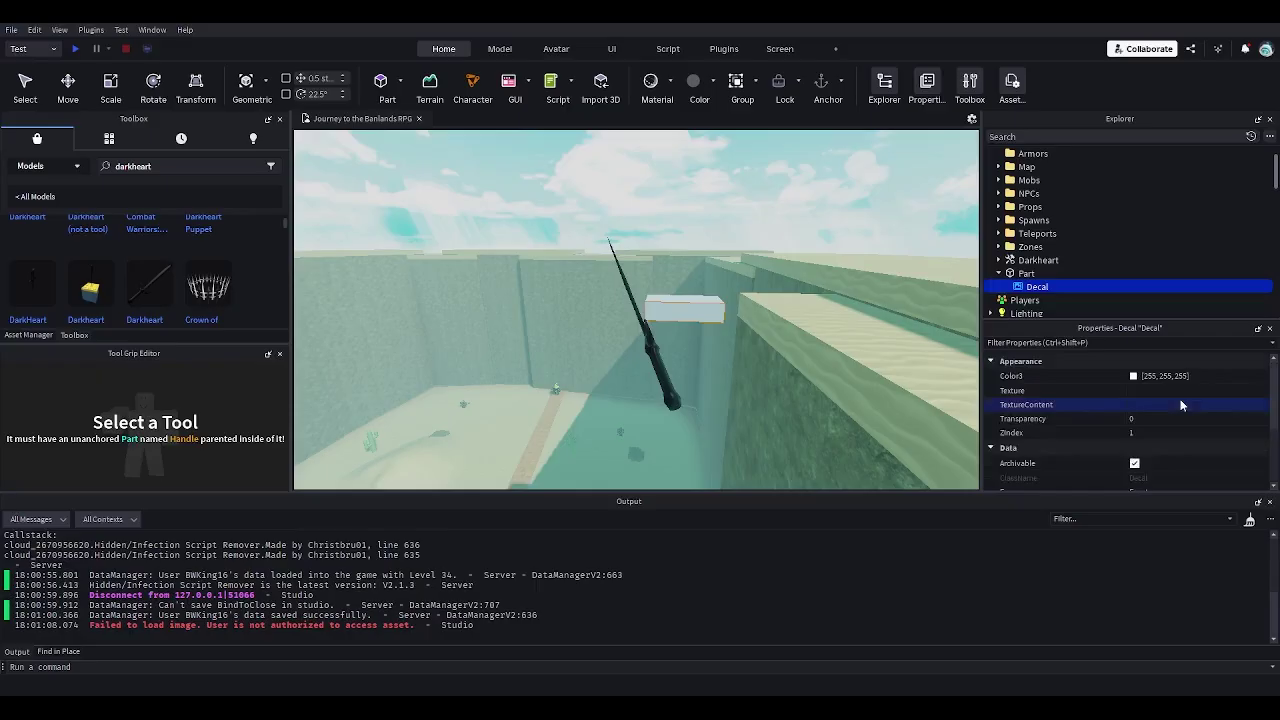
{"action": "type", "text": "rbxassetid://16868189"}
{"action": "key", "text": "Return"}
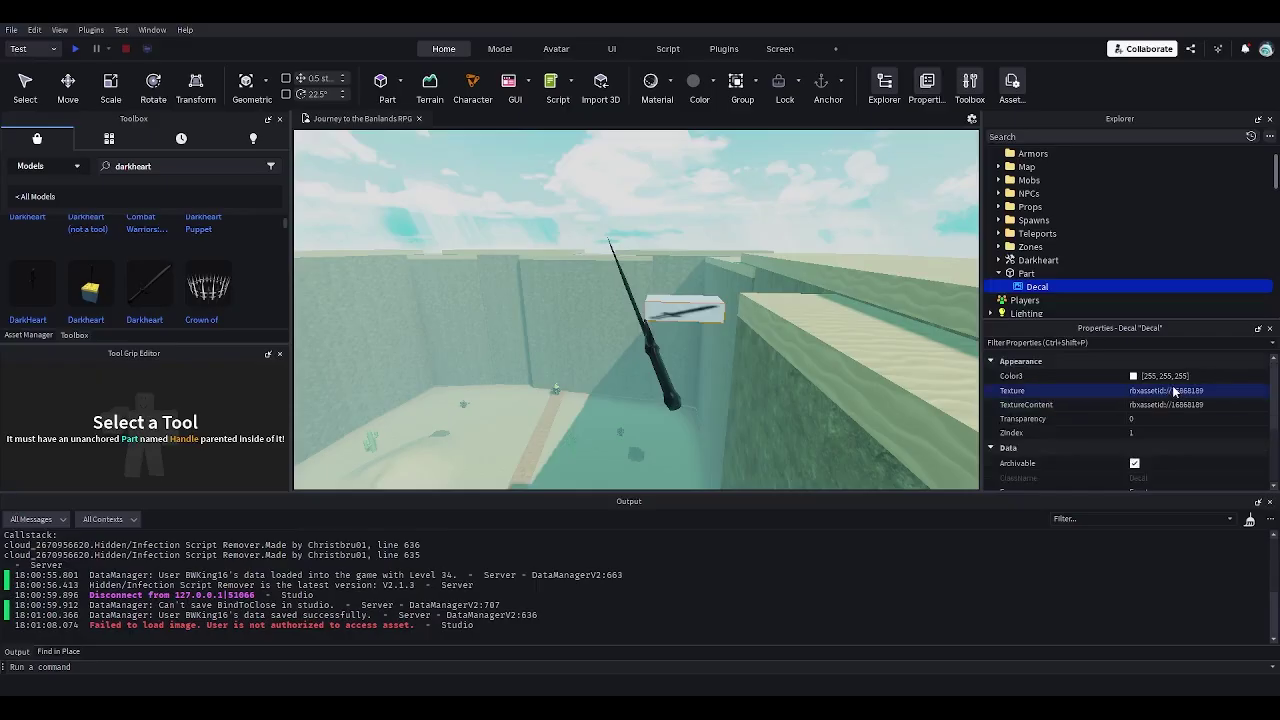
{"action": "right_click_drag", "start_coordinate": [749, 337], "coordinate": [752, 343]}
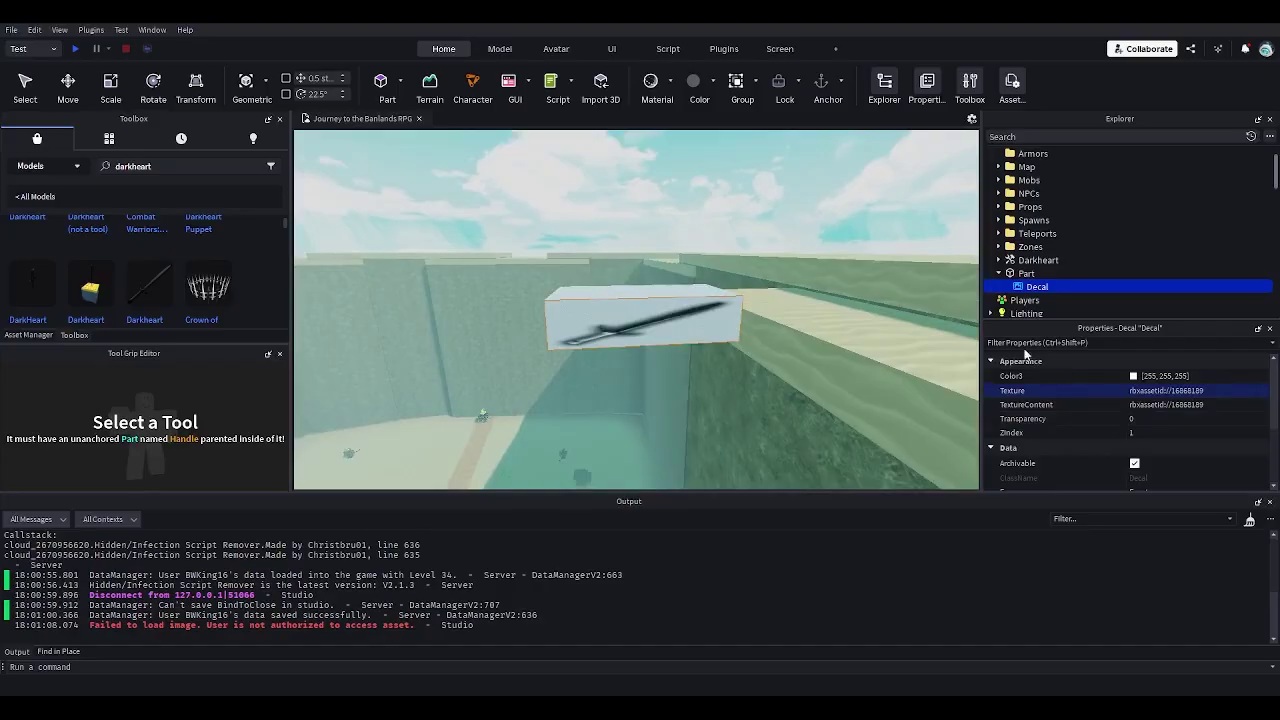
Delete the inserted Darkheart tool and the test part from the Workspace
{"action": "left_click", "coordinate": [998, 273]}
{"action": "left_click", "coordinate": [1026, 273]}
{"action": "left_click", "coordinate": [1038, 260]}
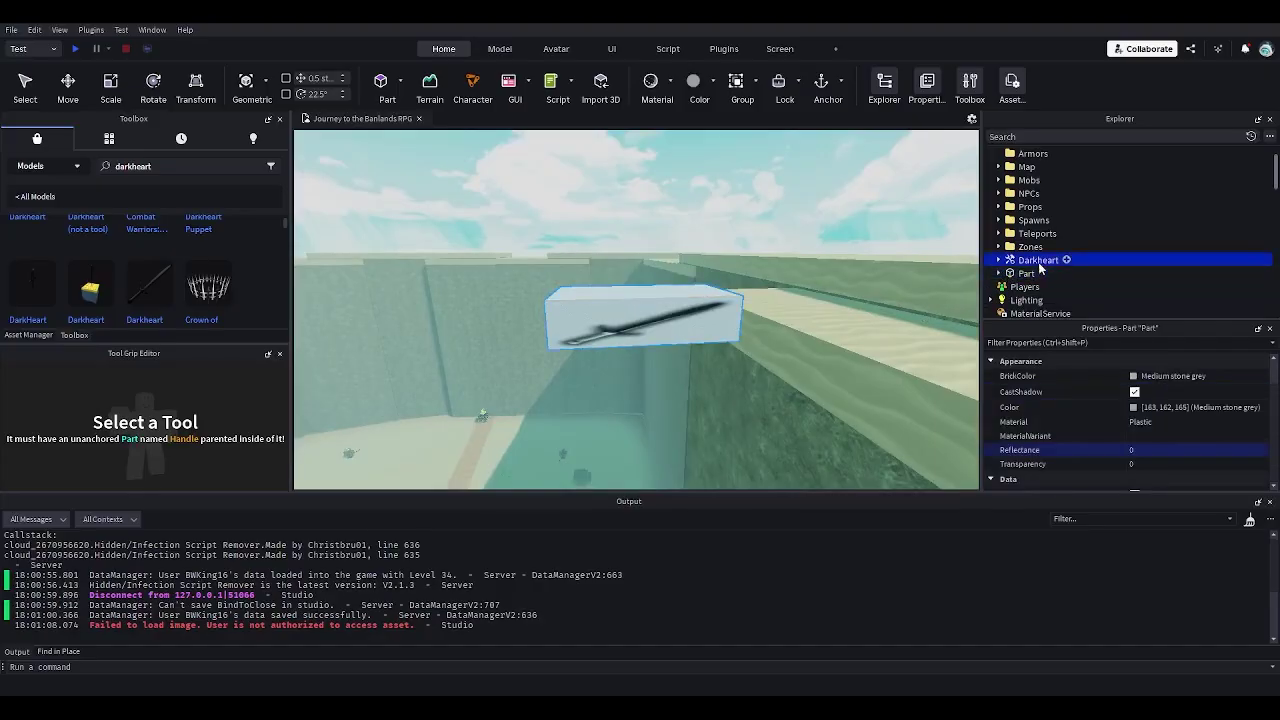
{"action": "key", "text": "Delete"}
{"action": "left_click", "coordinate": [1032, 263]}
{"action": "key", "text": "Delete"}
Update the IconId in the Darkheart tool's ItemConfig with the ID previewed on the Decal, and close the script
{"action": "scroll", "coordinate": [1028, 264], "scroll_direction": "down", "scroll_amount": 6}
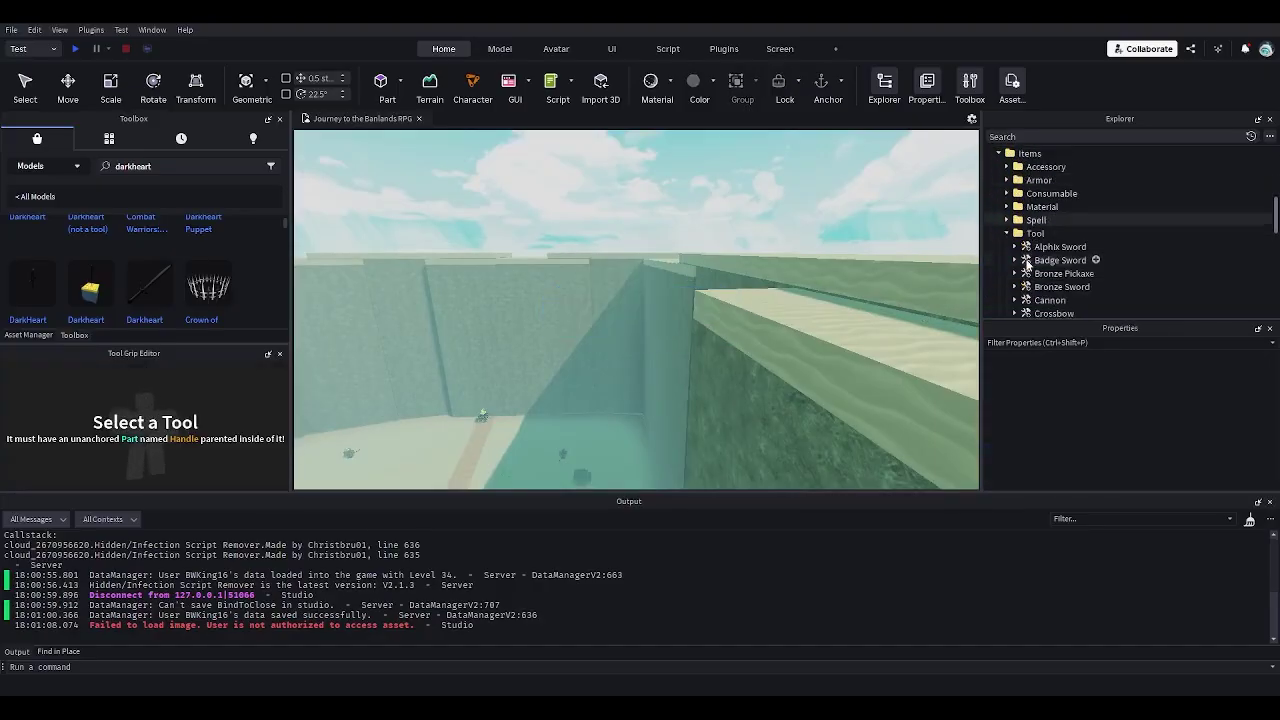
{"action": "scroll", "coordinate": [1026, 265], "scroll_direction": "down", "scroll_amount": 1}
{"action": "double_click", "coordinate": [1040, 261]}
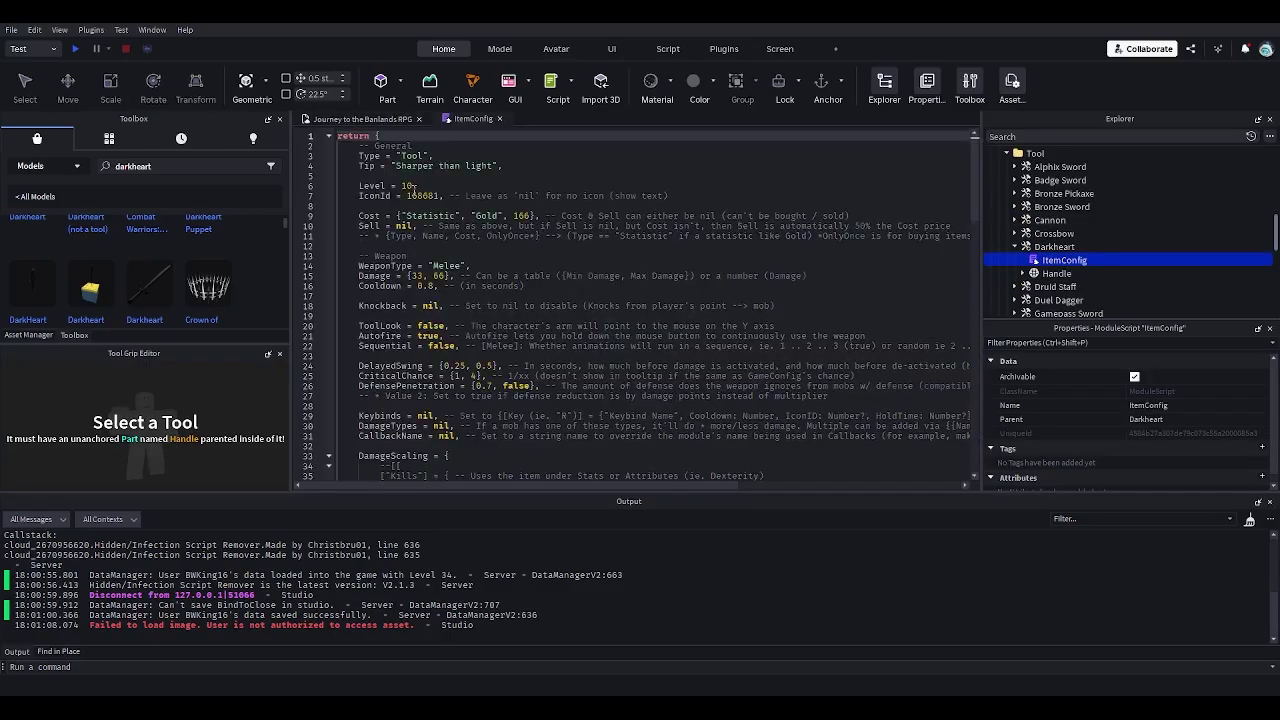
{"action": "double_click", "coordinate": [415, 192]}
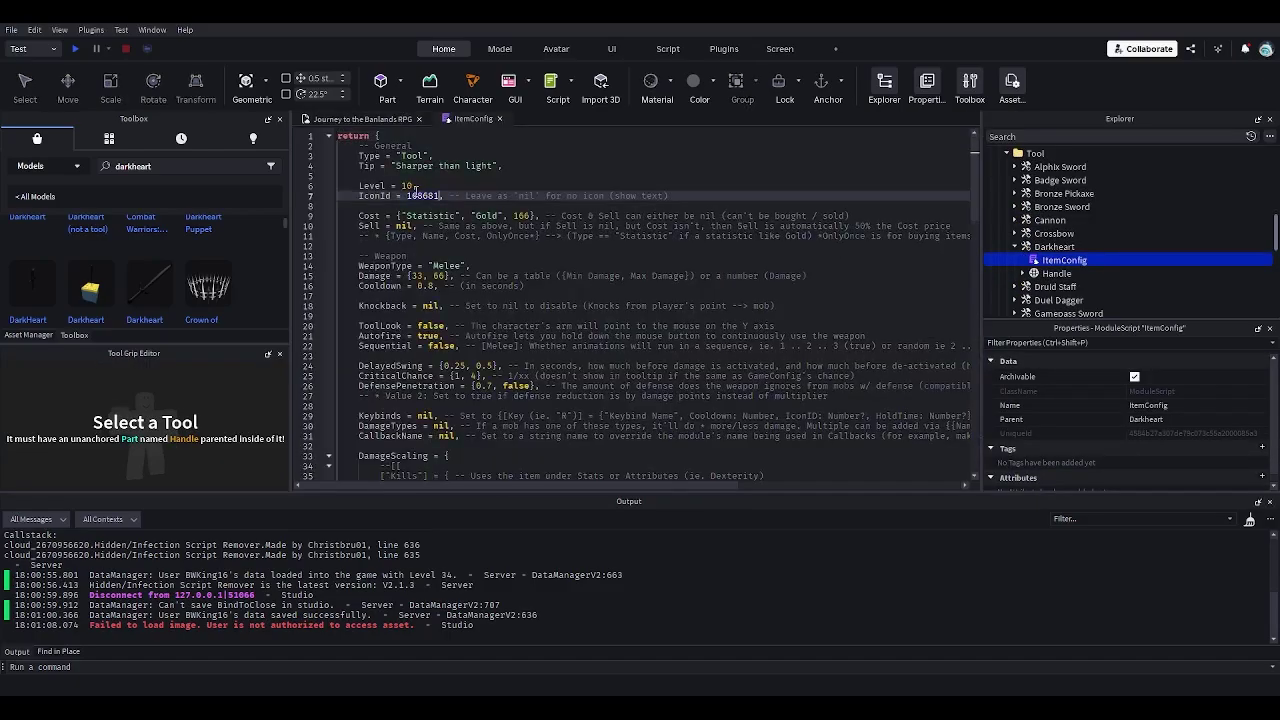
{"action": "left_click", "coordinate": [500, 119]}
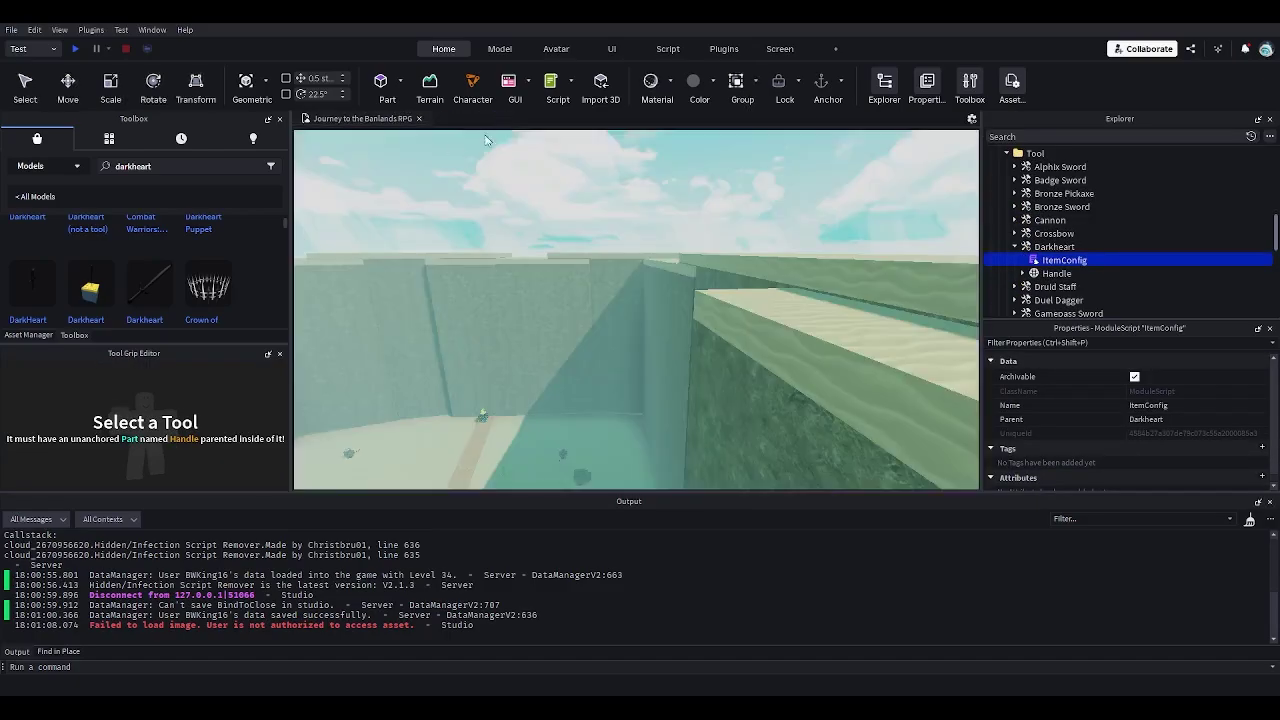
Playtest the game to check the sword icon in hotbar slot 1, walk the character around, and stop the test
{"action": "left_click", "coordinate": [76, 48]}
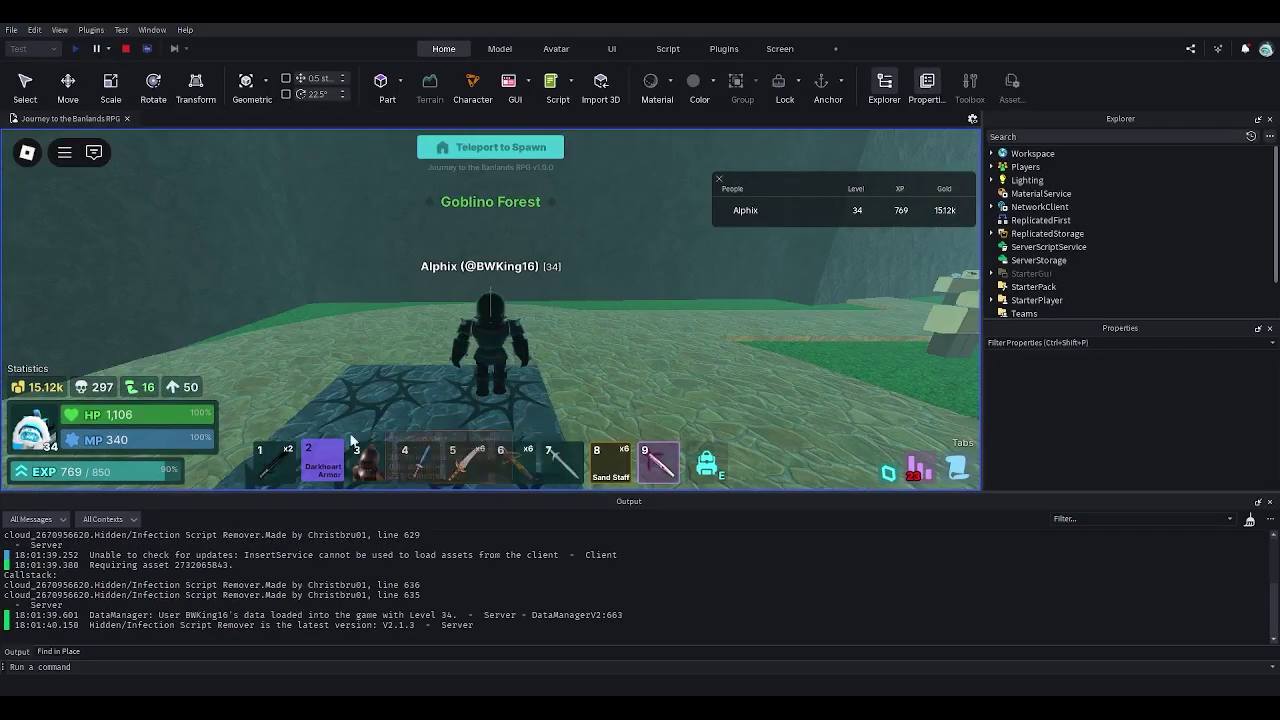
{"action": "right_click_drag", "start_coordinate": [358, 352], "coordinate": [364, 350]}
{"action": "key", "text": "w"}
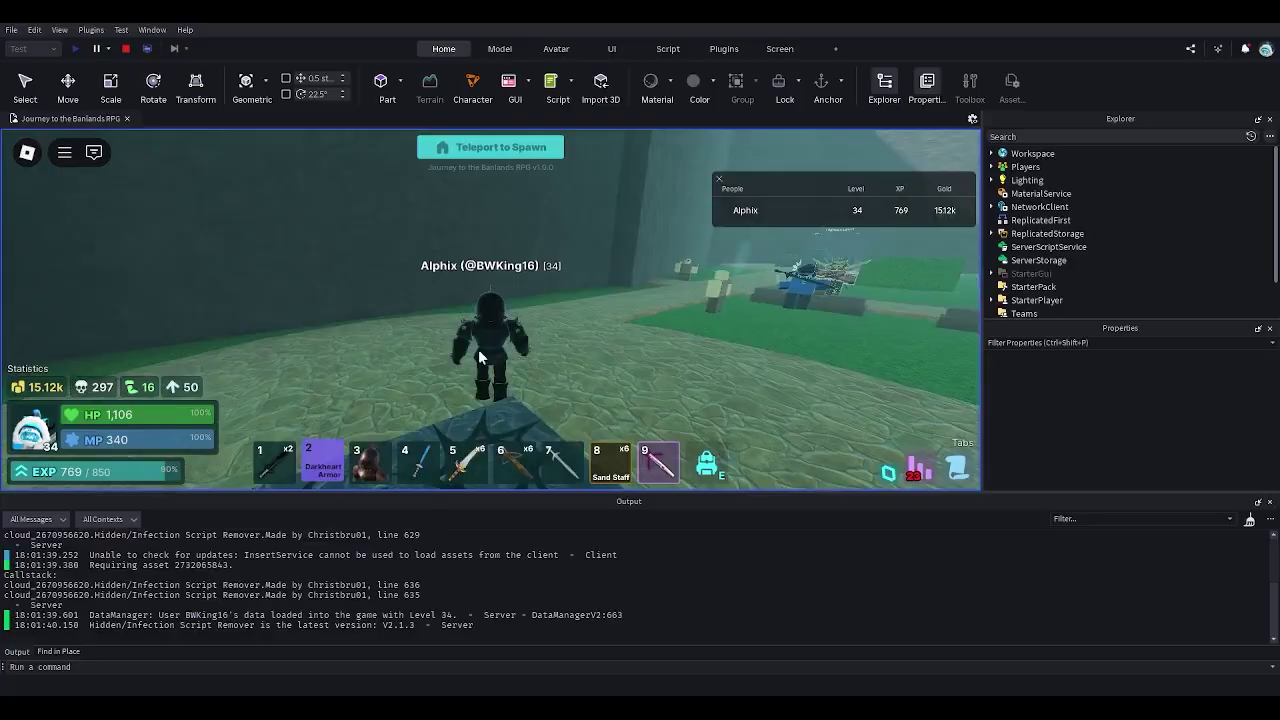
{"action": "right_click_drag", "start_coordinate": [568, 376], "coordinate": [568, 376]}
{"action": "key", "text": "w"}
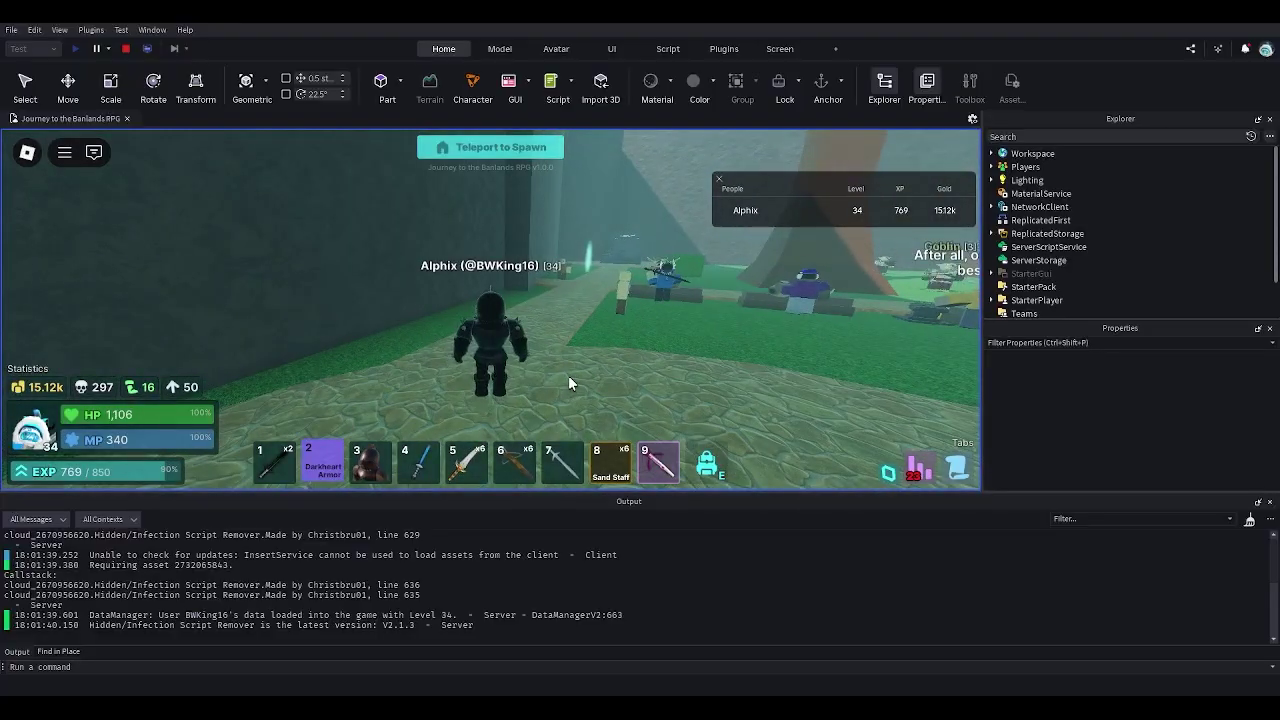
{"action": "key", "text": "w"}
{"action": "key", "text": "s"}
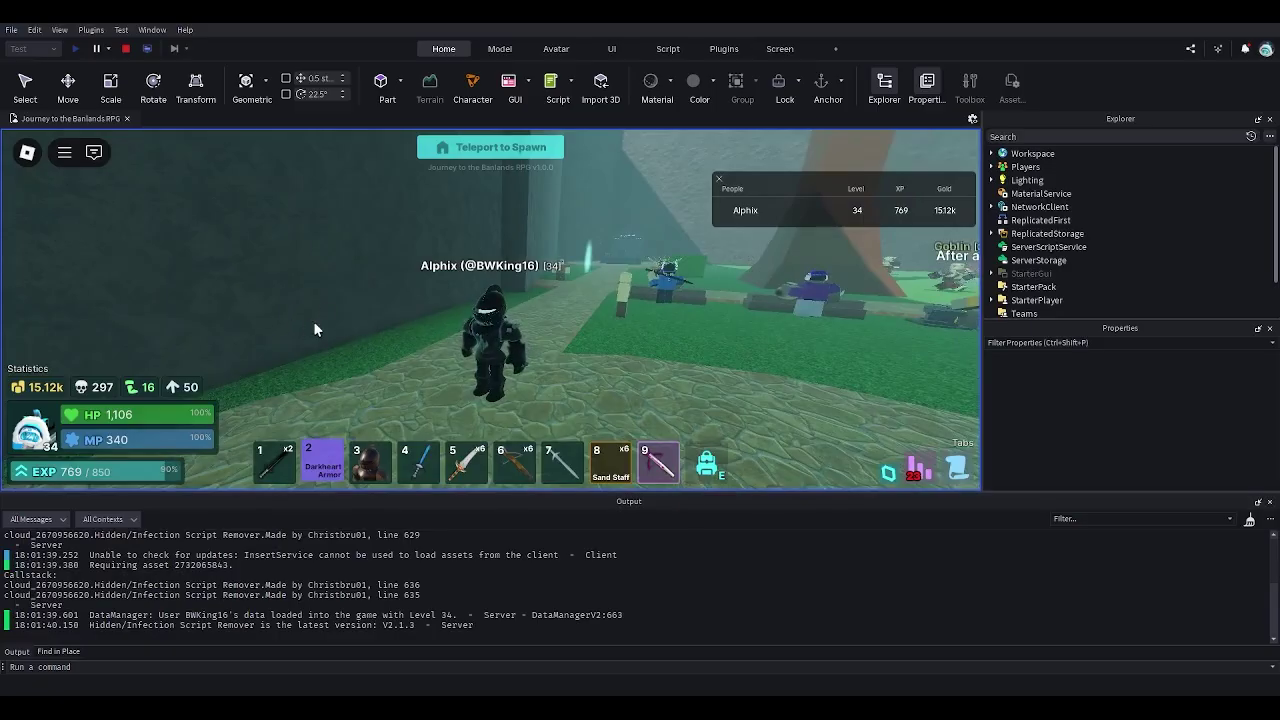
{"action": "key", "text": "w"}
{"action": "key", "text": "s"}
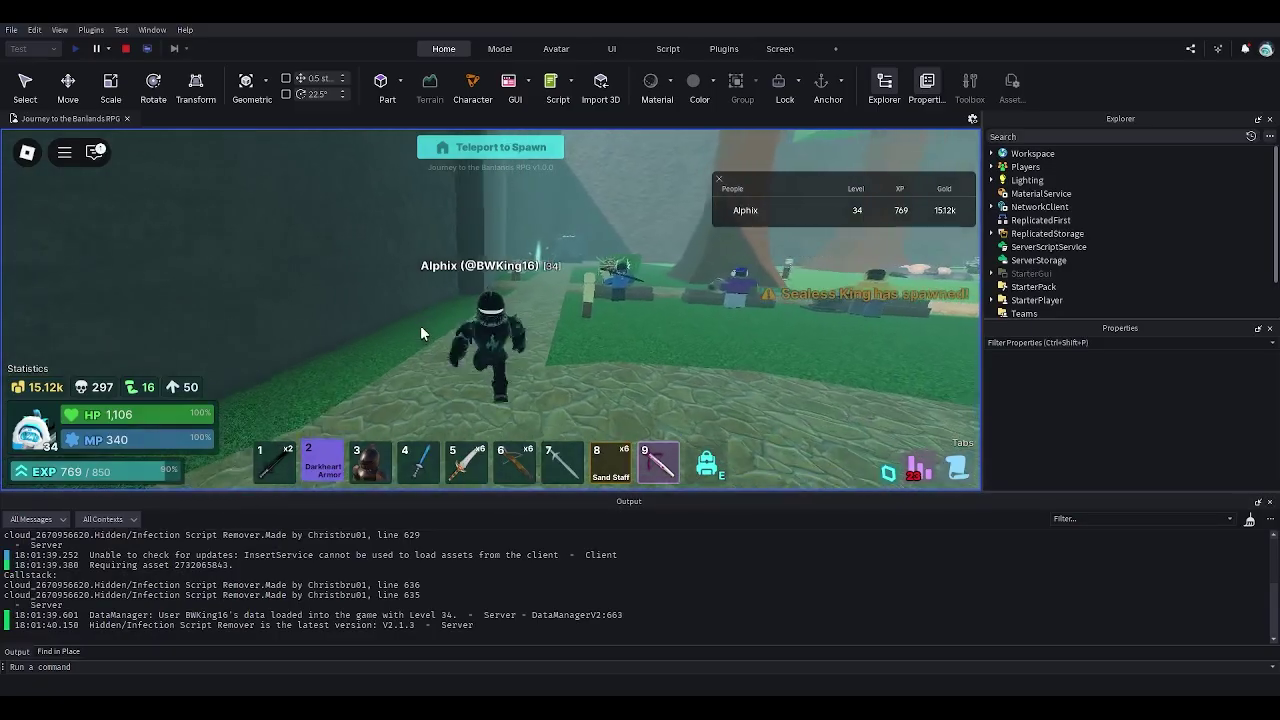
{"action": "key", "text": "w"}
{"action": "key", "text": "s"}
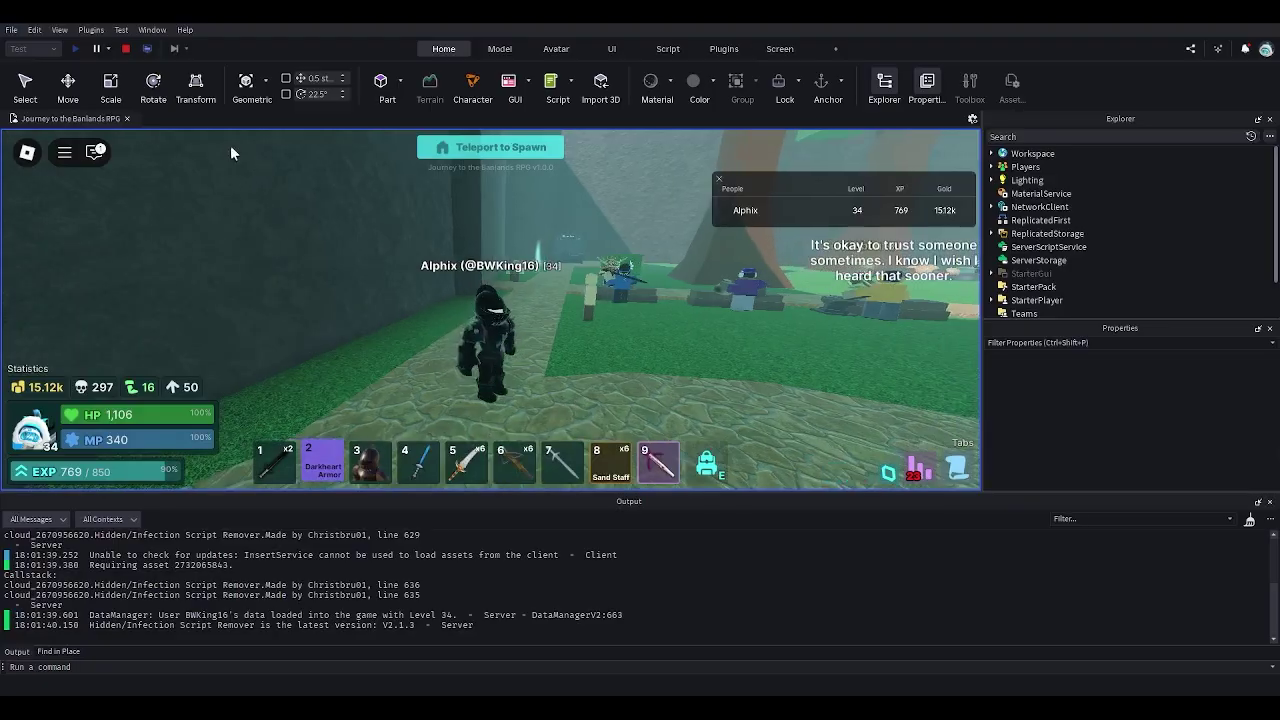
{"action": "left_click", "coordinate": [126, 49]}
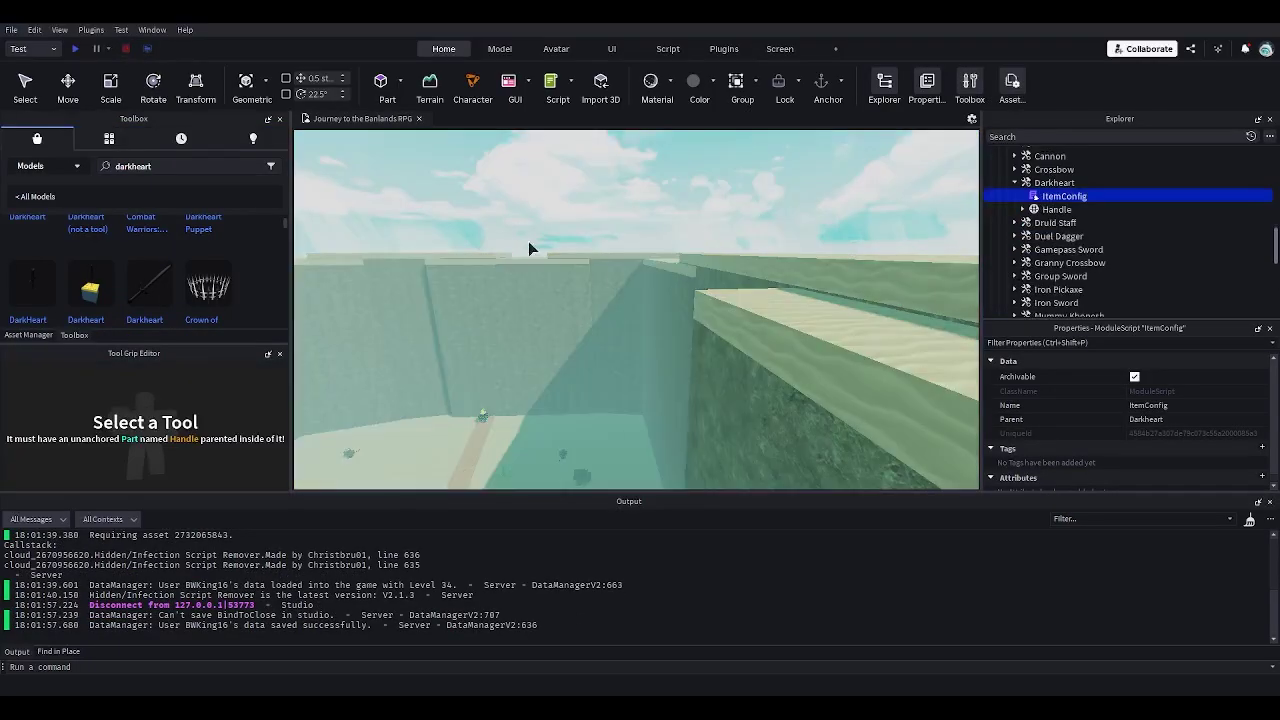
{"action": "left_click", "coordinate": [645, 270]}
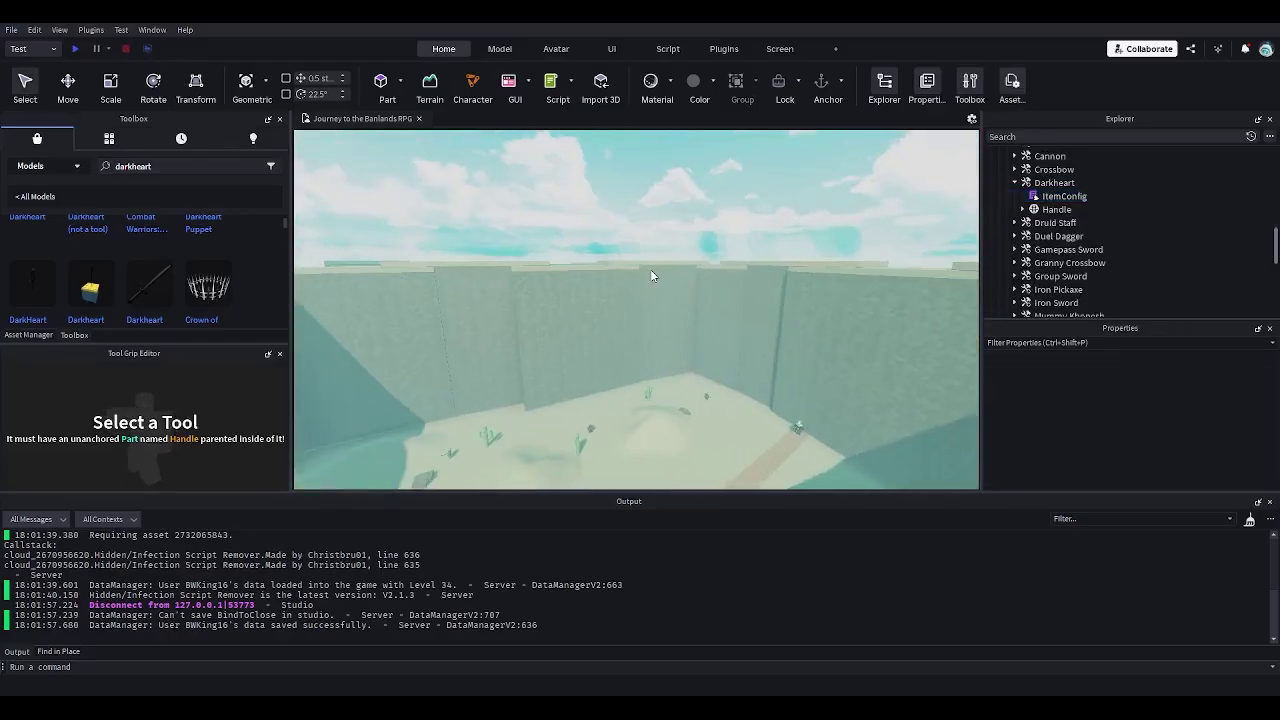
{"action": "key", "text": "w"}
{"action": "right_click_drag", "start_coordinate": [651, 271], "coordinate": [651, 276]}
{"action": "key", "text": "w"}
{"action": "key", "text": "w"}
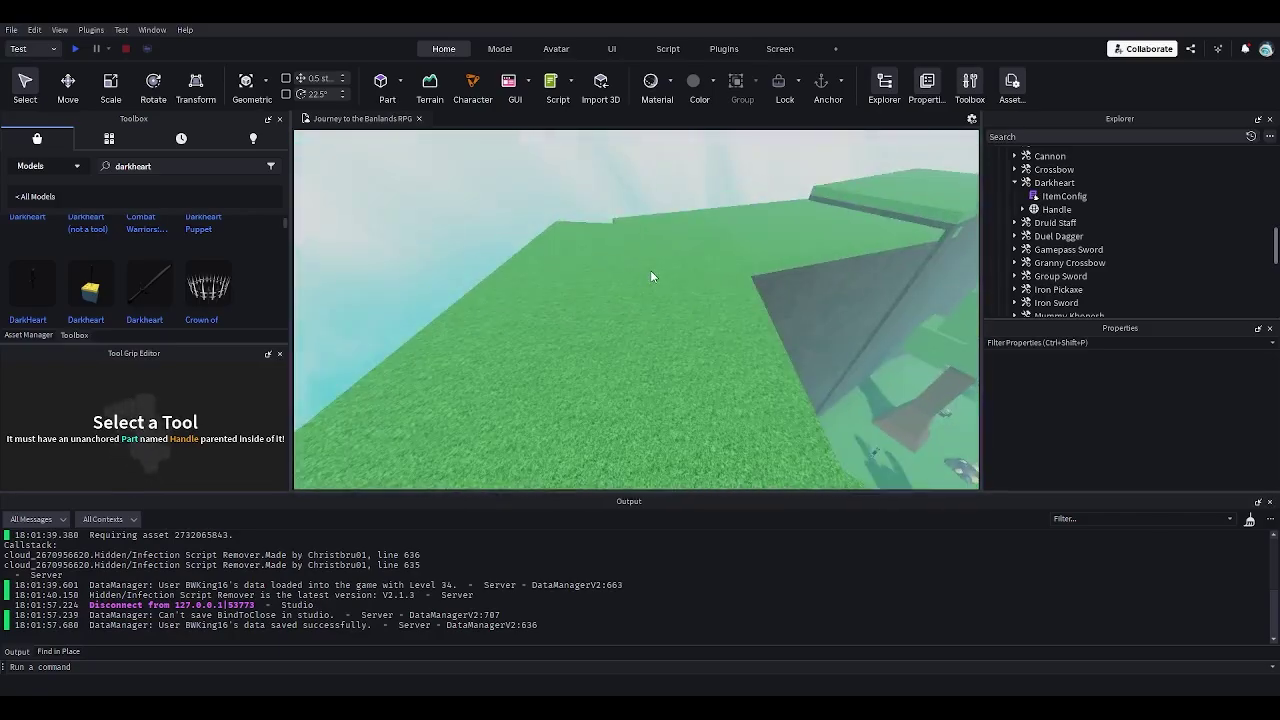
{"action": "right_click_drag", "start_coordinate": [650, 270], "coordinate": [650, 270]}
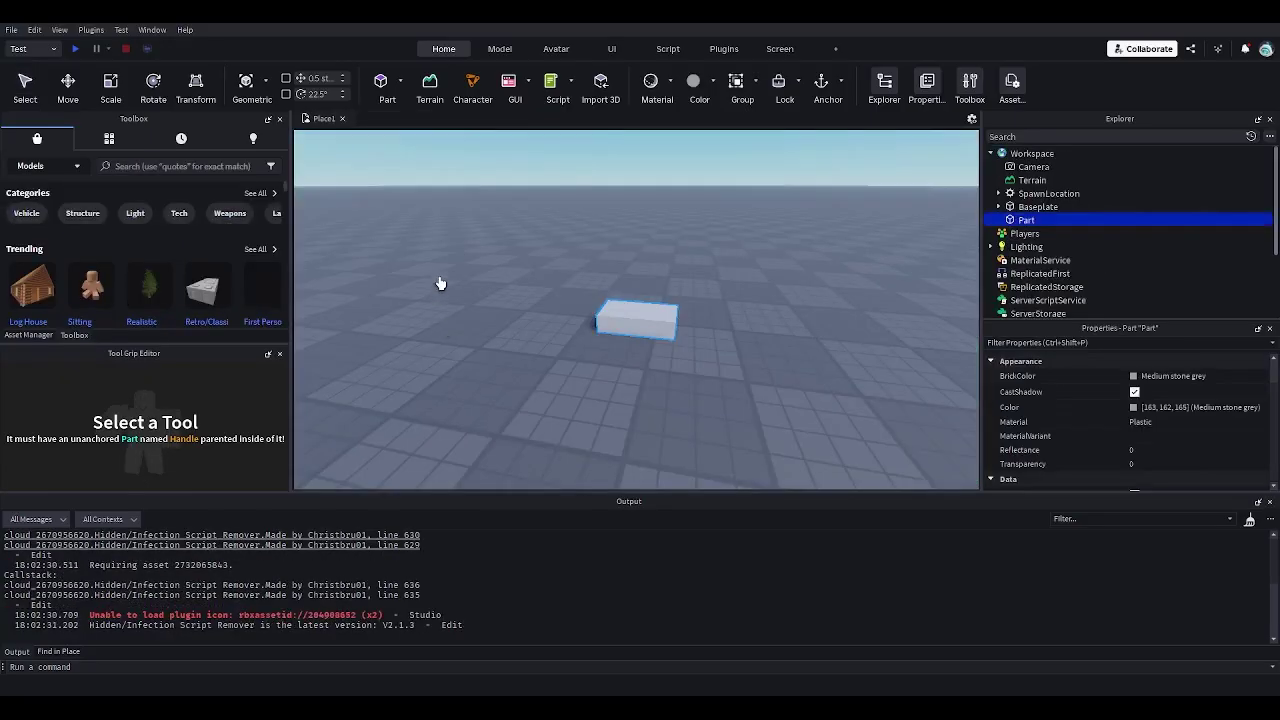
Reposition the part on the new place's baseplate and enable 0.5-stud move and 22.5° rotate snapping
{"action": "right_click_drag", "start_coordinate": [495, 283], "coordinate": [495, 283]}
{"action": "left_click", "coordinate": [27, 86]}
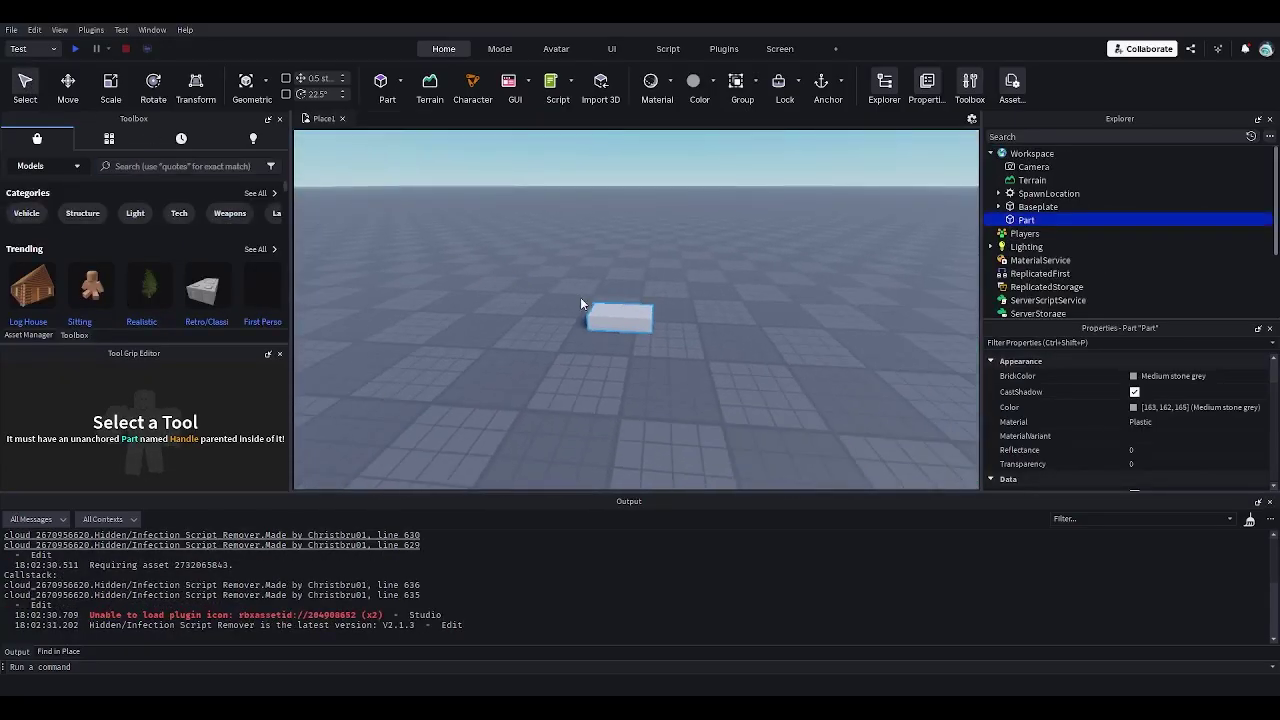
{"action": "mouse_move", "coordinate": [606, 328]}
{"action": "left_mouse_down"}
{"action": "mouse_move", "coordinate": [577, 331]}
{"action": "mouse_move", "coordinate": [631, 333]}
{"action": "left_mouse_up"}
{"action": "left_click", "coordinate": [110, 79]}
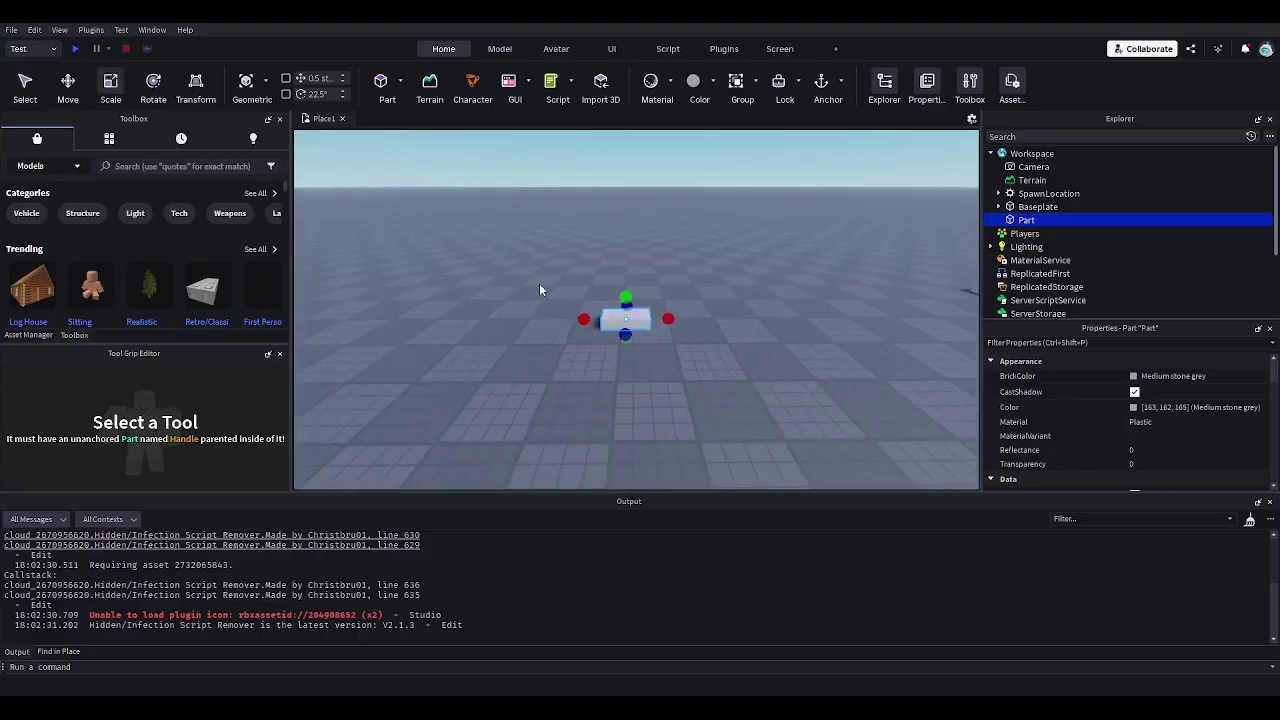
{"action": "left_click", "coordinate": [500, 48]}
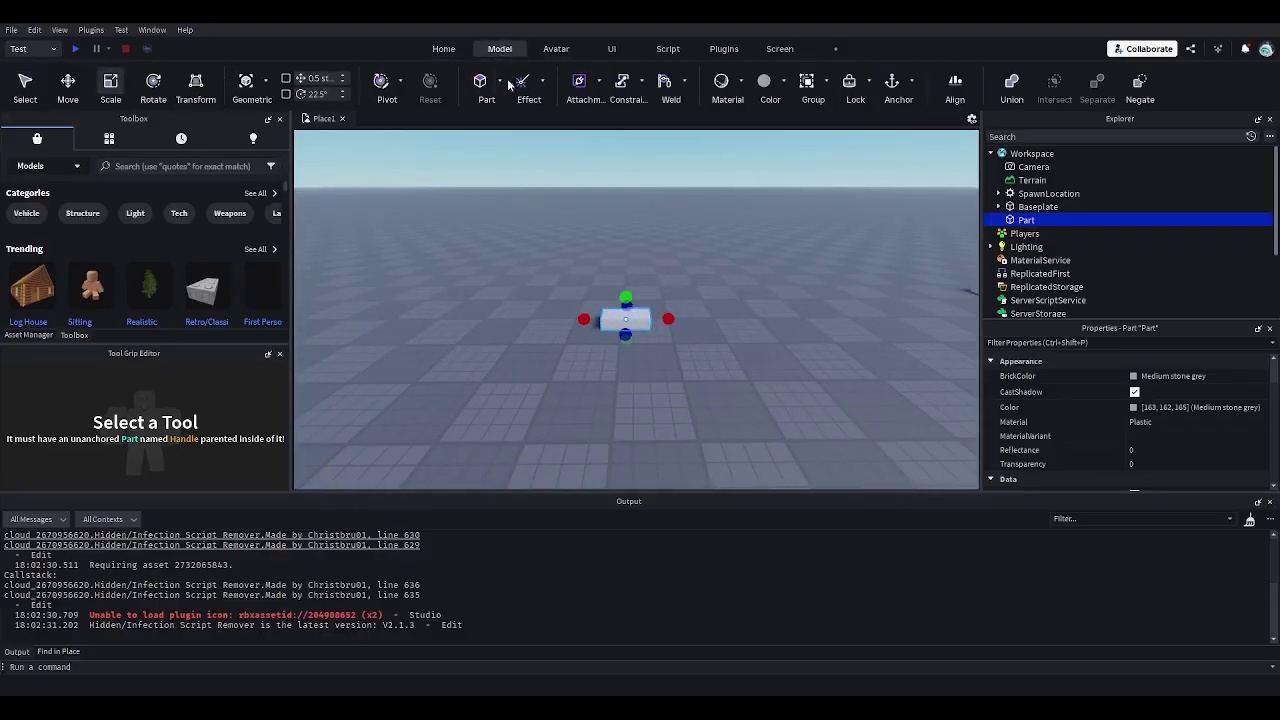
{"action": "left_click", "coordinate": [286, 94]}
{"action": "left_click", "coordinate": [286, 78]}
Scale the part into a tall, wide and thin upright panel standing on the baseplate
{"action": "left_click_drag", "start_coordinate": [614, 291], "coordinate": [614, 220]}
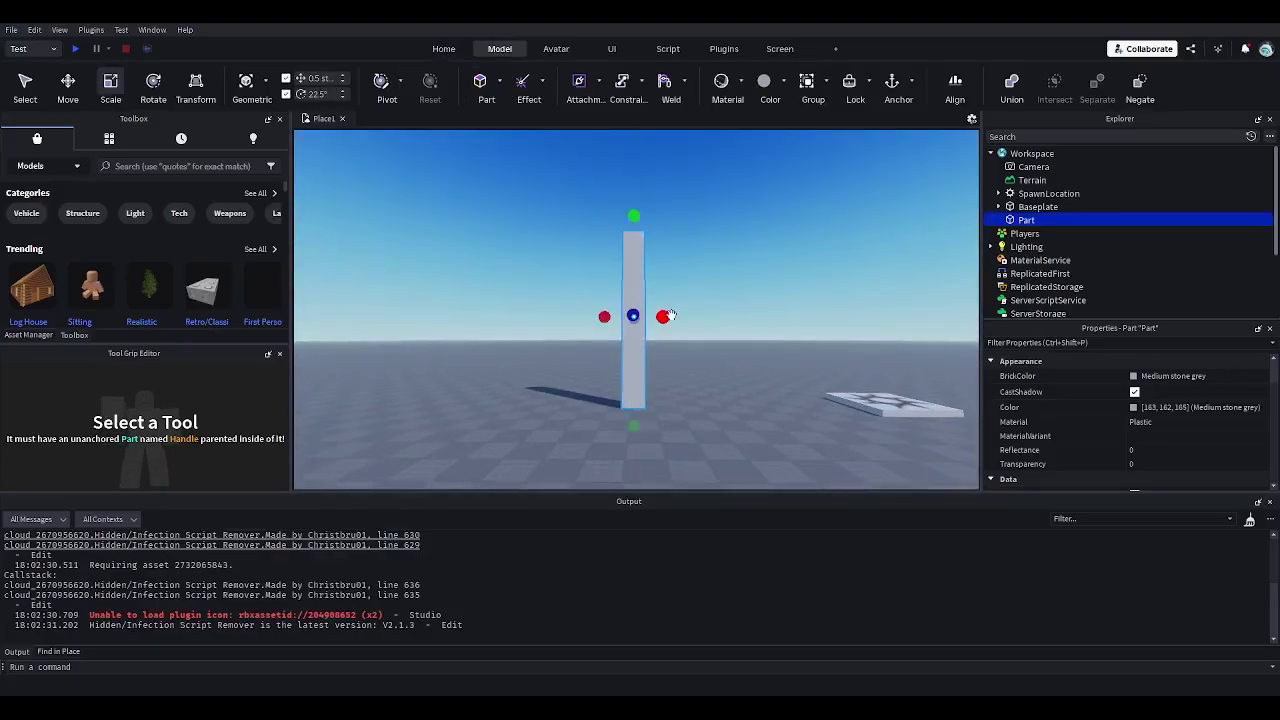
{"action": "left_click_drag", "start_coordinate": [668, 317], "coordinate": [841, 345]}
{"action": "left_click_drag", "start_coordinate": [728, 382], "coordinate": [655, 361]}
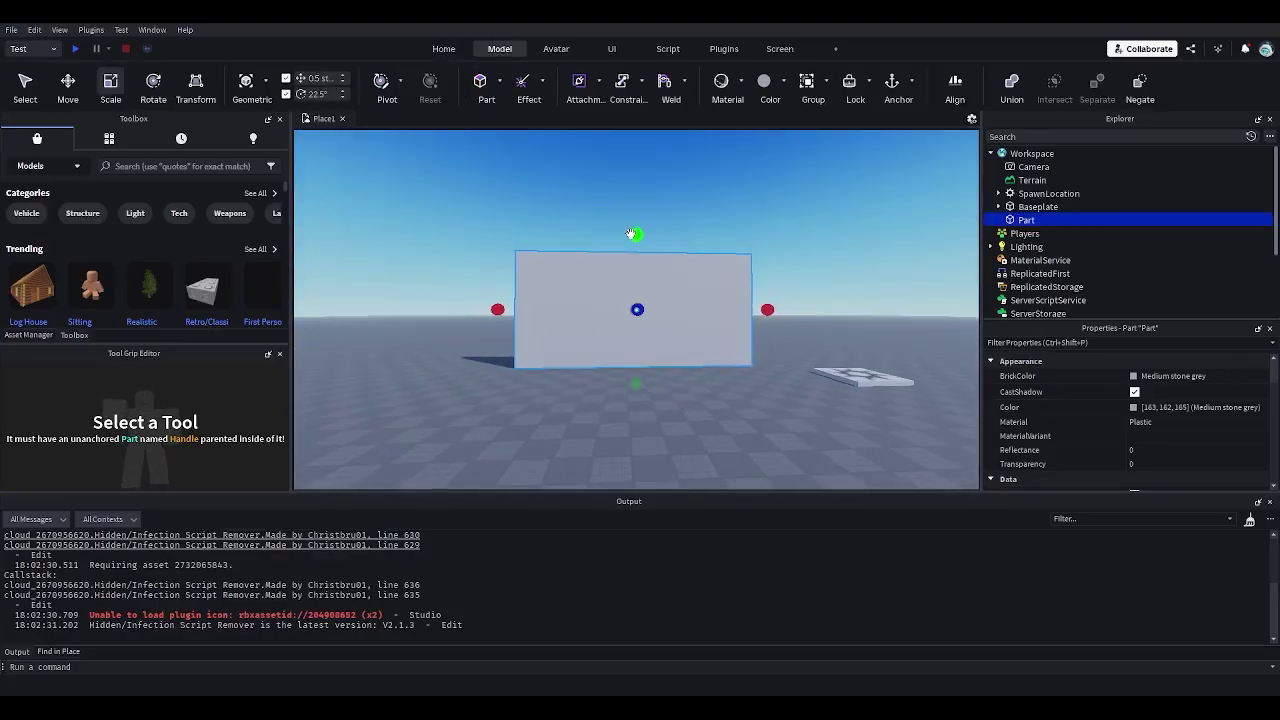
{"action": "left_click_drag", "start_coordinate": [634, 235], "coordinate": [632, 216]}
Recolor the panel to Lime green (0, 255, 0) and clear the selection
{"action": "left_click", "coordinate": [1134, 380]}
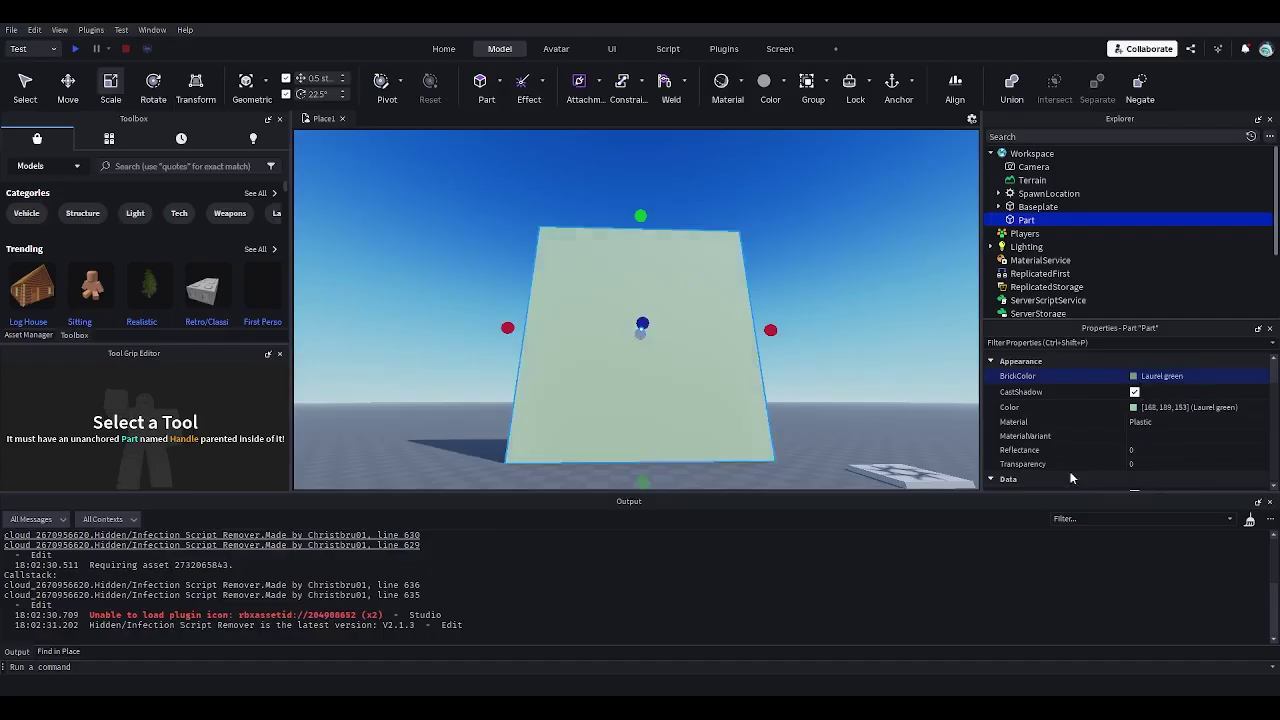
{"action": "right_click_drag", "start_coordinate": [830, 349], "coordinate": [830, 349]}
{"action": "left_click", "coordinate": [830, 349]}
{"action": "key", "text": "w"}
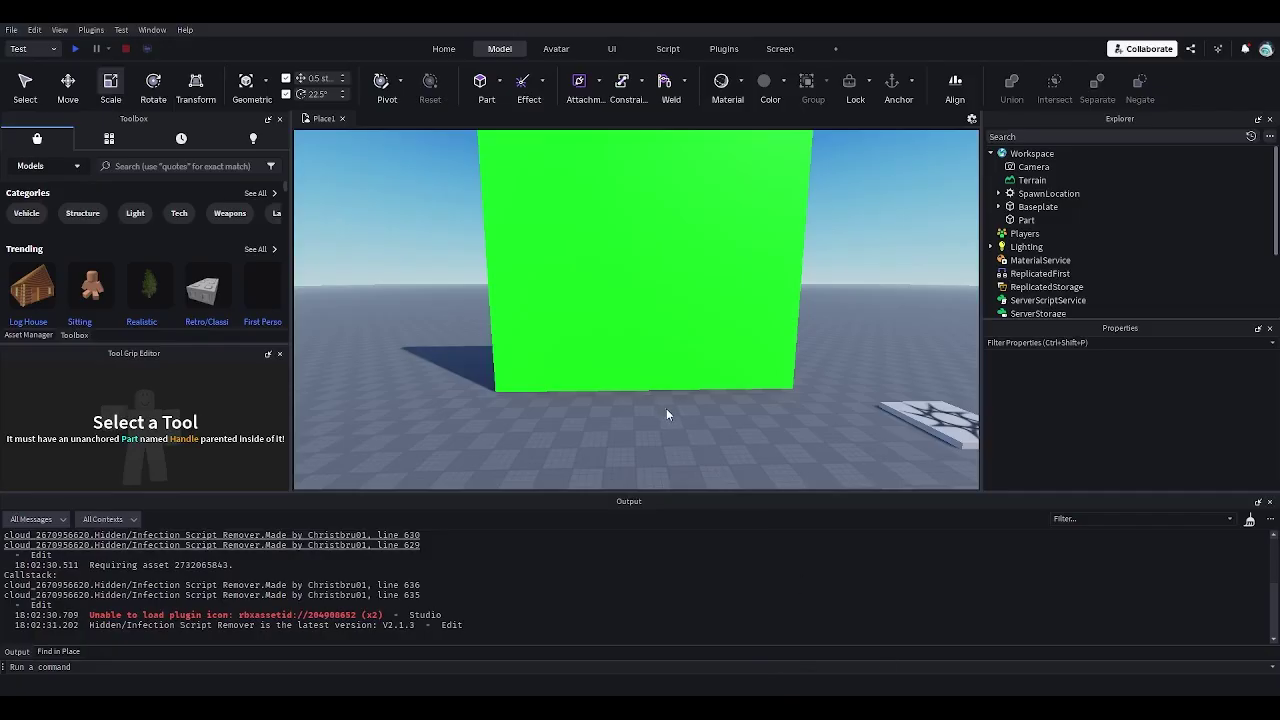
Paste the Sand Staff tool into the Workspace in front of the green panel
{"action": "key", "text": "ctrl+v"}
{"action": "key", "text": "f"}
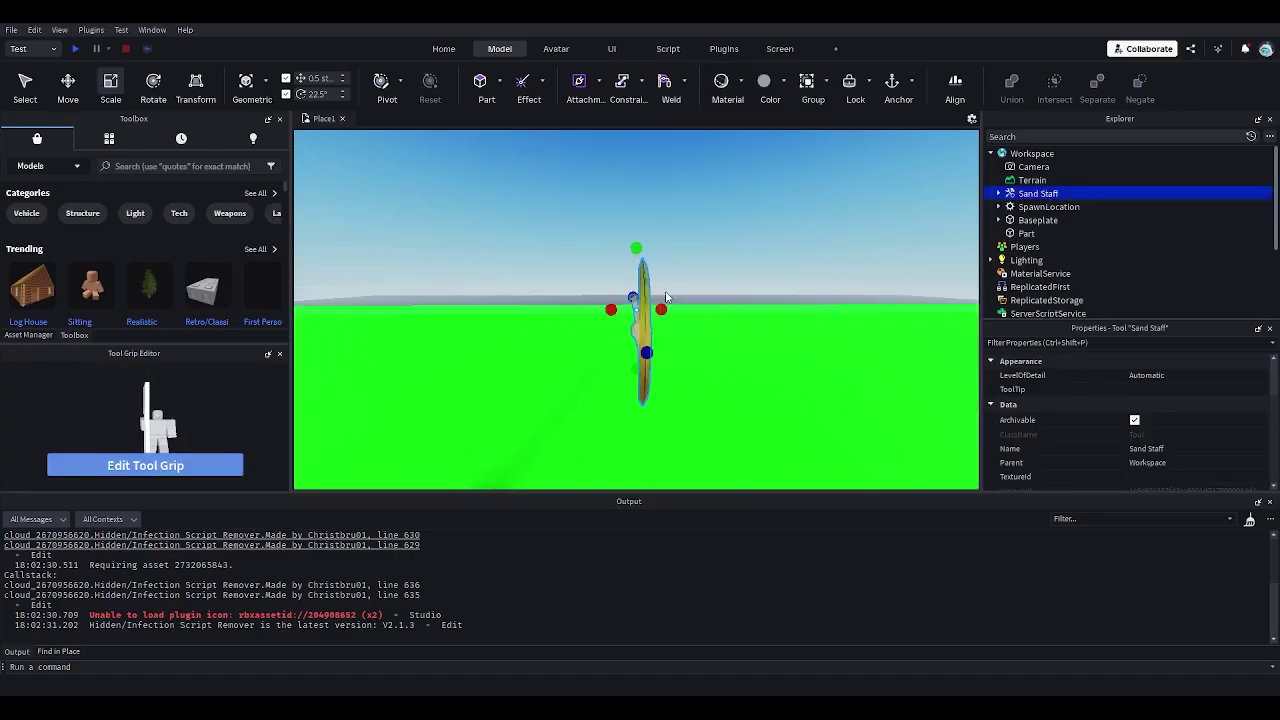
{"action": "mouse_move", "coordinate": [646, 293]}
{"action": "left_mouse_down"}
{"action": "mouse_move", "coordinate": [667, 337]}
{"action": "mouse_move", "coordinate": [651, 317]}
{"action": "left_mouse_up"}
{"action": "right_click_drag", "start_coordinate": [651, 317], "coordinate": [655, 314]}
{"action": "scroll", "coordinate": [656, 314], "scroll_direction": "down", "scroll_amount": 2}
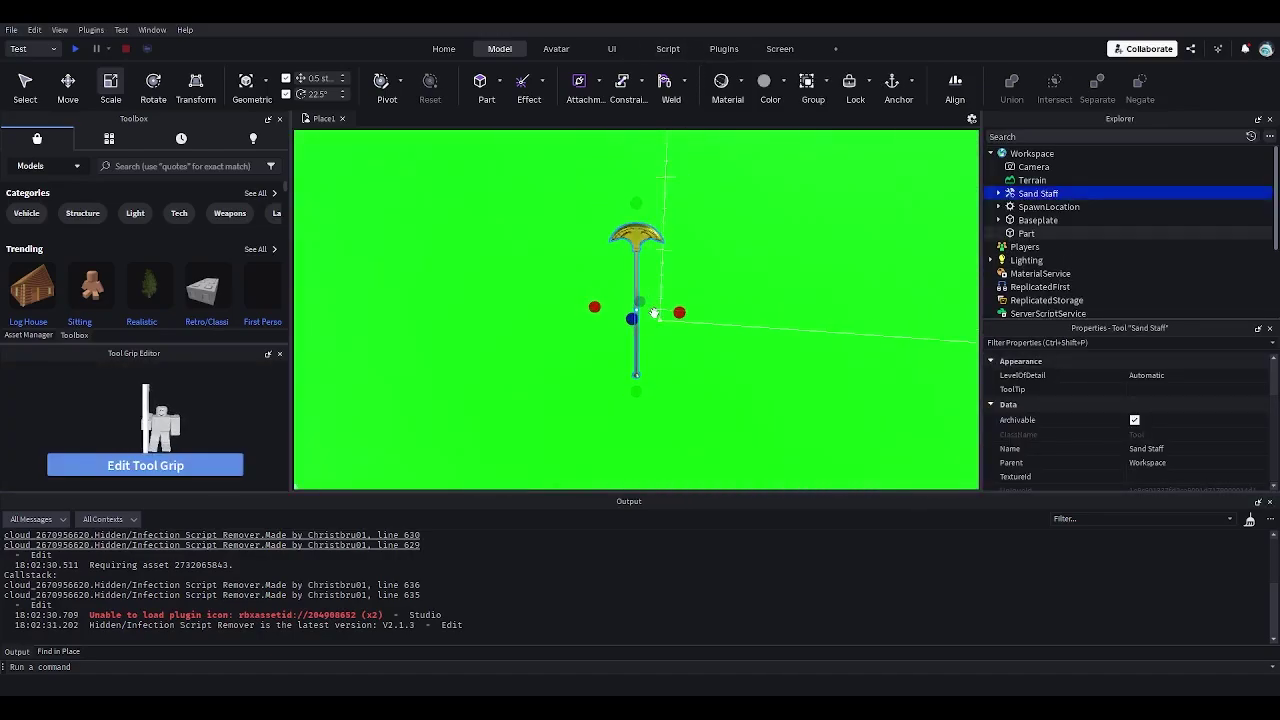
{"action": "right_click_drag", "start_coordinate": [677, 242], "coordinate": [680, 246]}
{"action": "scroll", "coordinate": [680, 246], "scroll_direction": "up", "scroll_amount": 2}
{"action": "scroll", "coordinate": [680, 246], "scroll_direction": "up", "scroll_amount": 4}
{"action": "scroll", "coordinate": [680, 246], "scroll_direction": "down", "scroll_amount": 6}
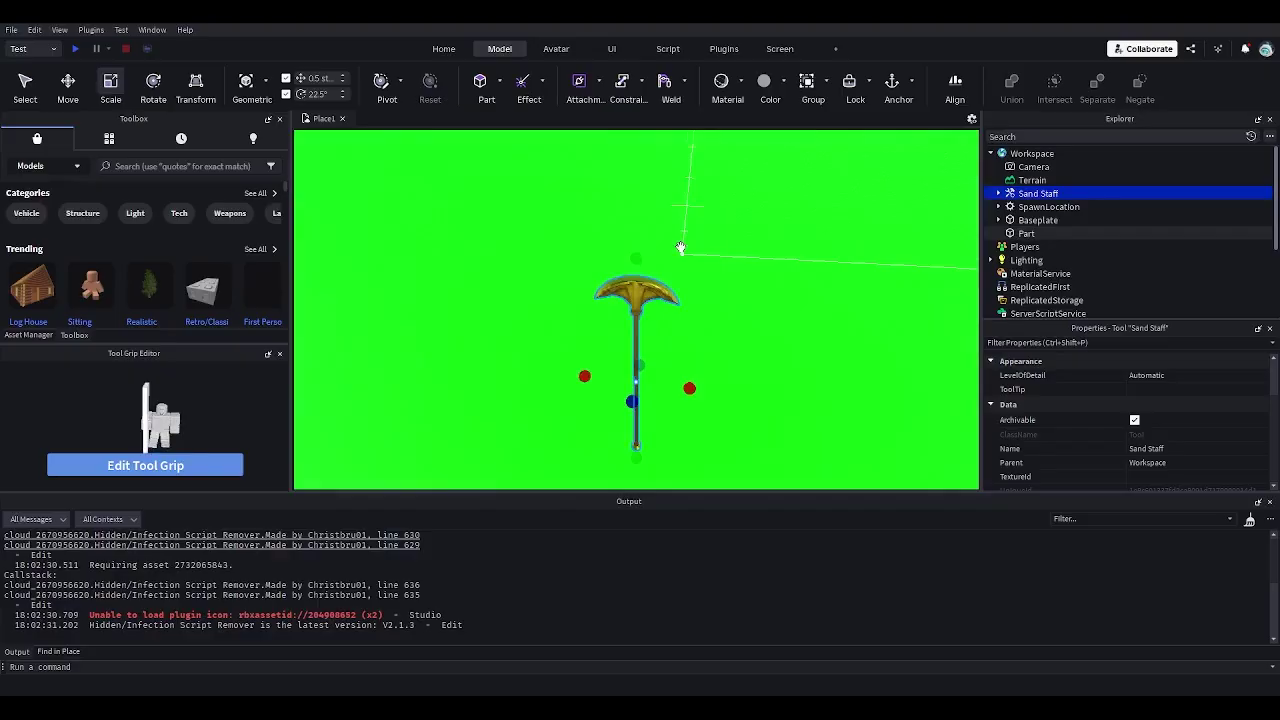
Turn off Use2022Materials in the MaterialService properties and clear the selection
{"action": "scroll", "coordinate": [1045, 265], "scroll_direction": "down", "scroll_amount": 2}
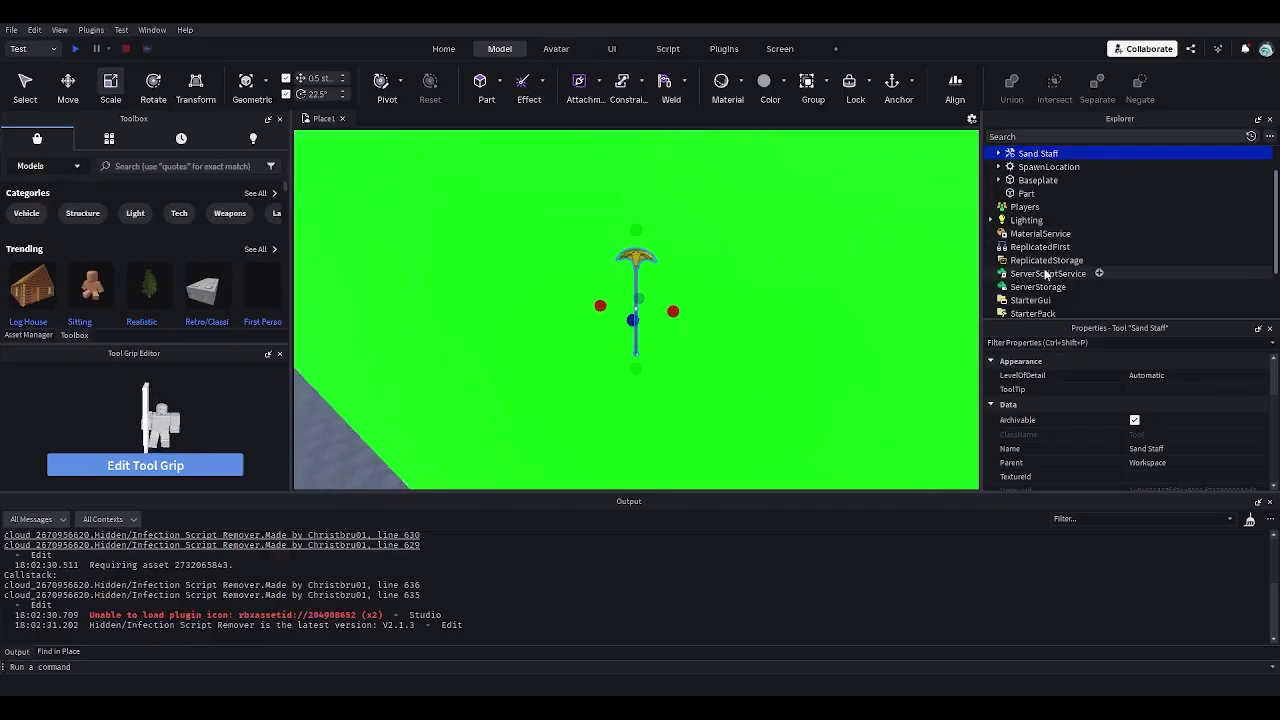
{"action": "left_click", "coordinate": [1029, 236]}
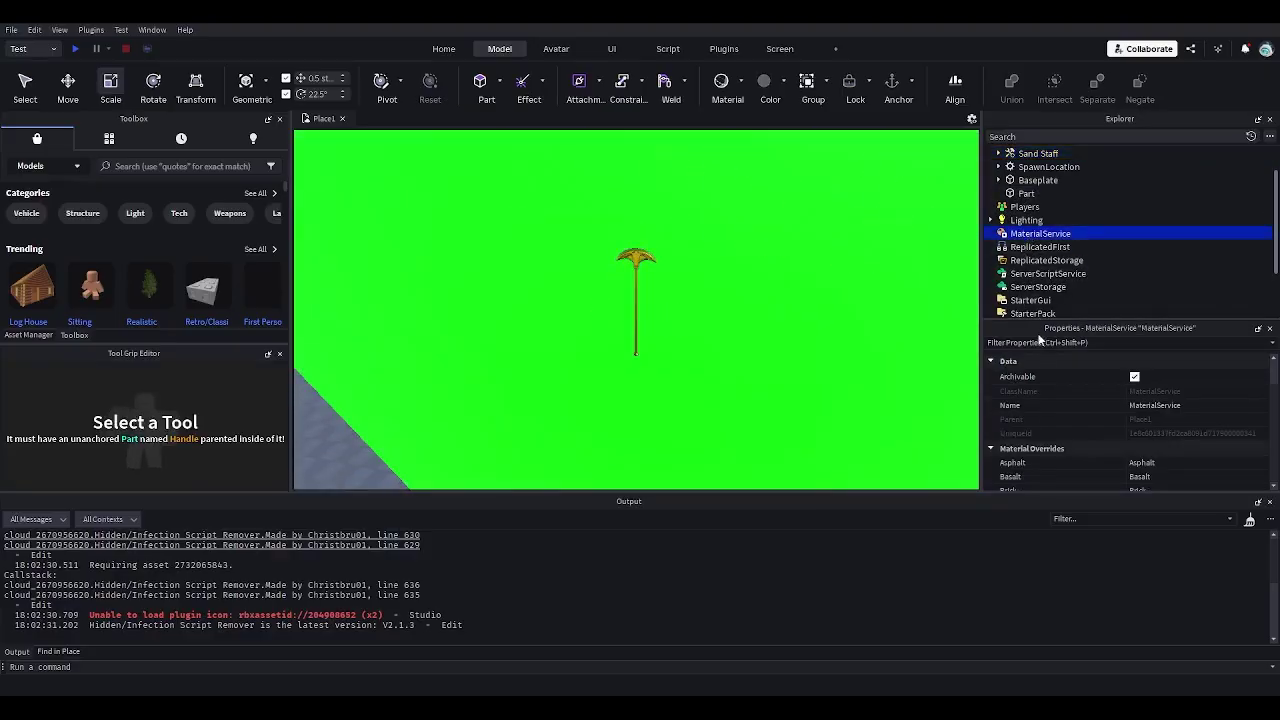
{"action": "scroll", "coordinate": [1053, 389], "scroll_direction": "down", "scroll_amount": 10}
{"action": "scroll", "coordinate": [1053, 386], "scroll_direction": "down", "scroll_amount": 1}
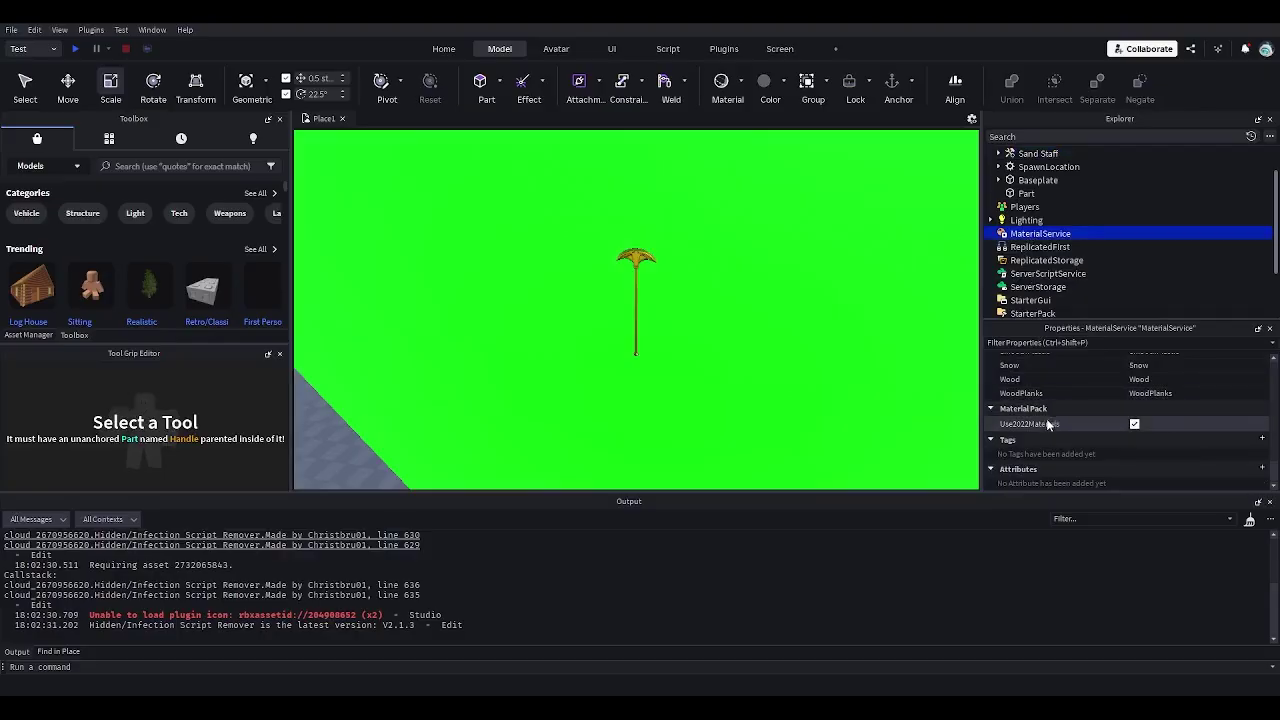
{"action": "left_click", "coordinate": [1134, 424]}
{"action": "right_click_drag", "start_coordinate": [751, 297], "coordinate": [775, 295]}
{"action": "left_click", "coordinate": [906, 324]}
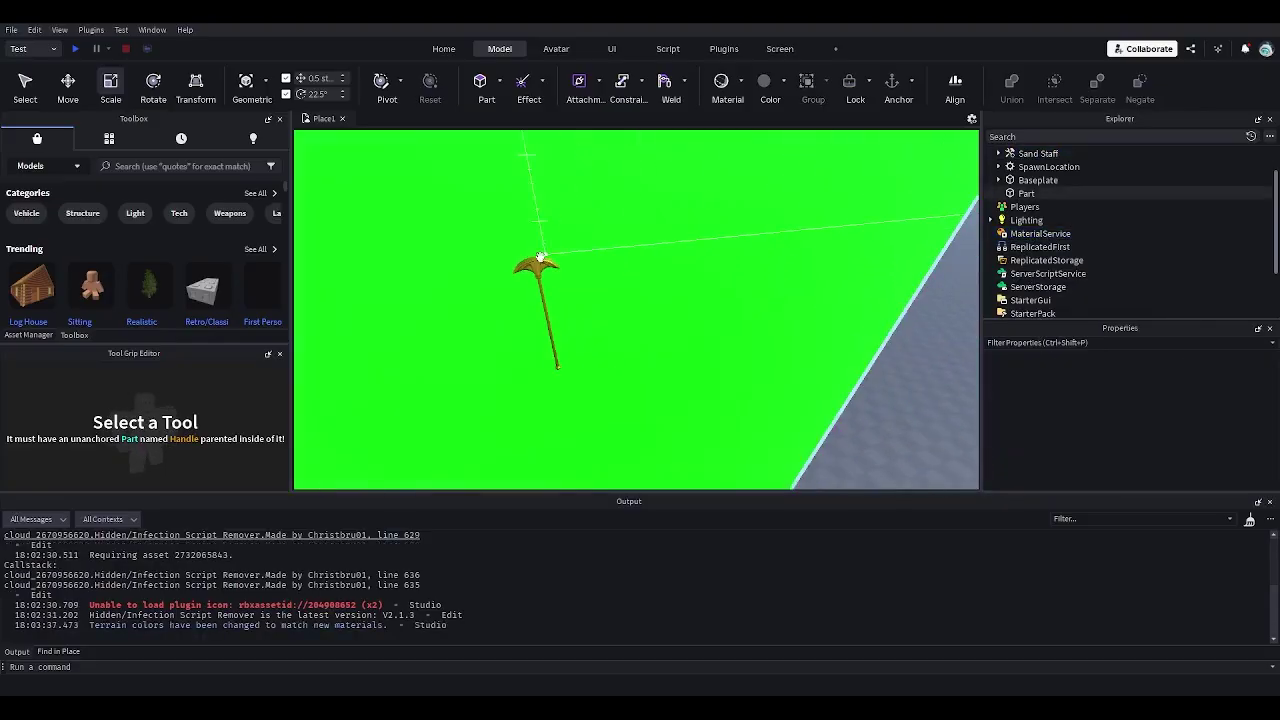
Rotate the Sand Staff by one 22.5° increment so its head tilts to the left against the green panel
{"action": "left_click", "coordinate": [541, 257]}
{"action": "key", "text": "f"}
{"action": "scroll", "coordinate": [642, 317], "scroll_direction": "down", "scroll_amount": 2}
{"action": "key", "text": "ctrl+4"}
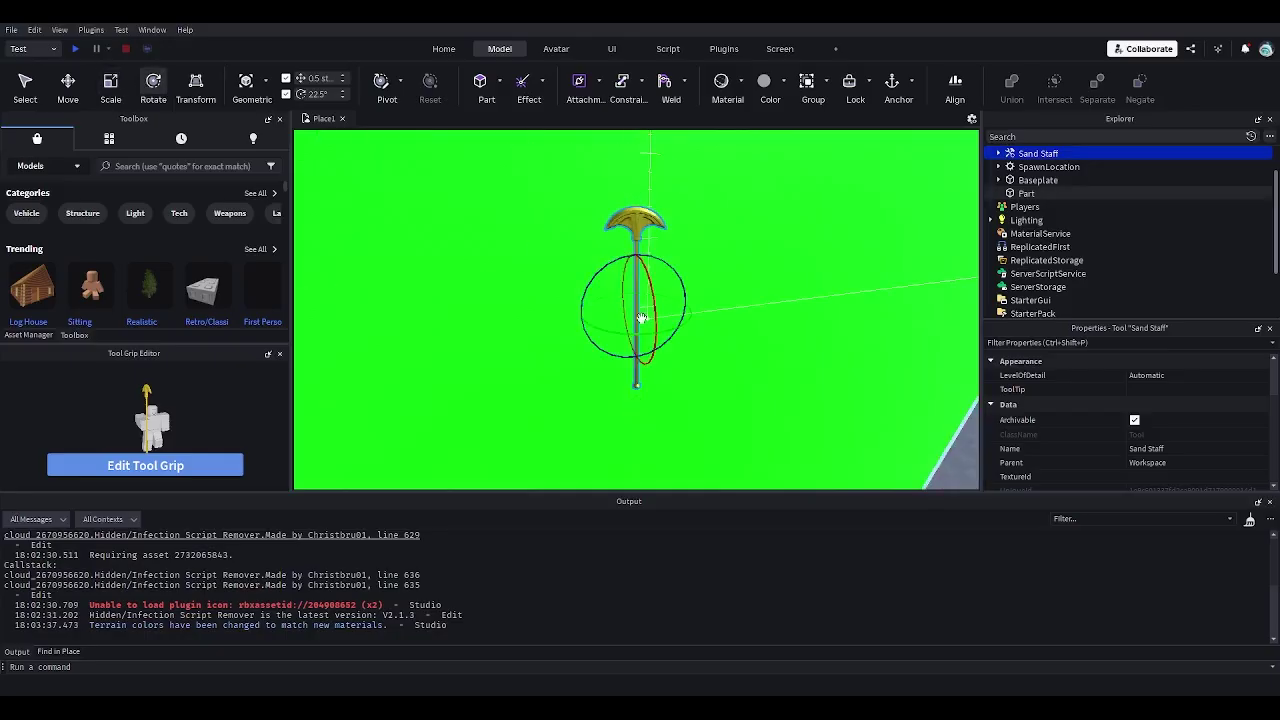
{"action": "left_click_drag", "start_coordinate": [641, 318], "coordinate": [600, 275]}
{"action": "key", "text": "ctrl+3"}
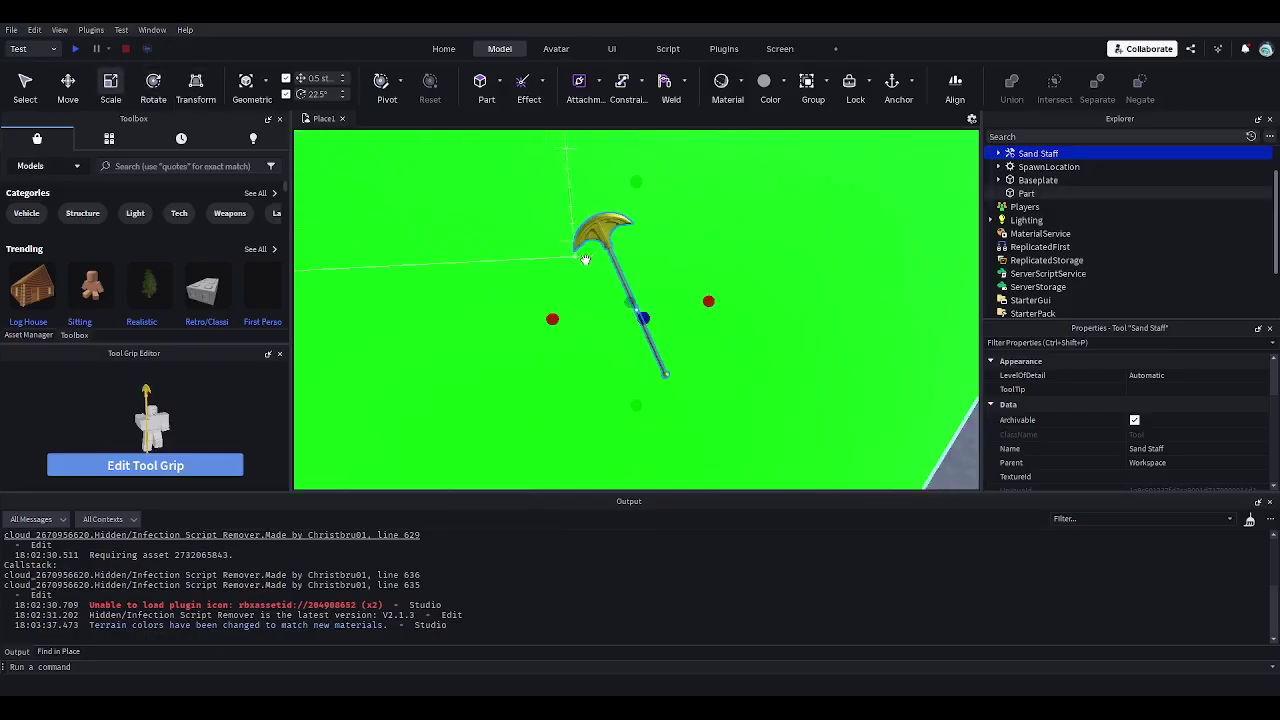
Frame the tilted Sand Staff so the green panel fills the whole view behind it, and show the Screen tools
{"action": "right_click_drag", "start_coordinate": [585, 259], "coordinate": [560, 257]}
{"action": "scroll", "coordinate": [677, 288], "scroll_direction": "down", "scroll_amount": 2}
{"action": "right_click_drag", "start_coordinate": [672, 308], "coordinate": [690, 317]}
{"action": "mouse_move", "coordinate": [696, 317]}
{"action": "left_mouse_down"}
{"action": "mouse_move", "coordinate": [709, 314]}
{"action": "mouse_move", "coordinate": [691, 315]}
{"action": "left_mouse_up"}
{"action": "right_click_drag", "start_coordinate": [691, 315], "coordinate": [691, 314]}
{"action": "left_click", "coordinate": [898, 342]}
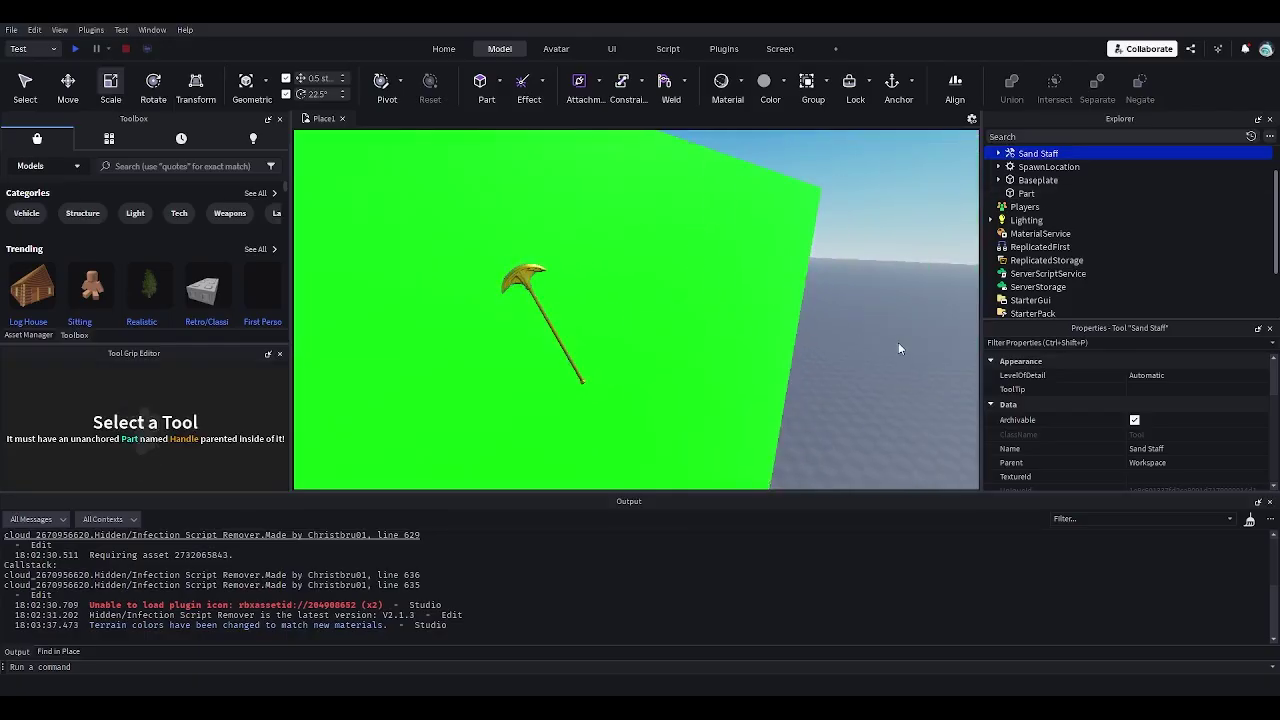
{"action": "right_click_drag", "start_coordinate": [879, 338], "coordinate": [877, 338]}
{"action": "scroll", "coordinate": [878, 337], "scroll_direction": "up", "scroll_amount": 4}
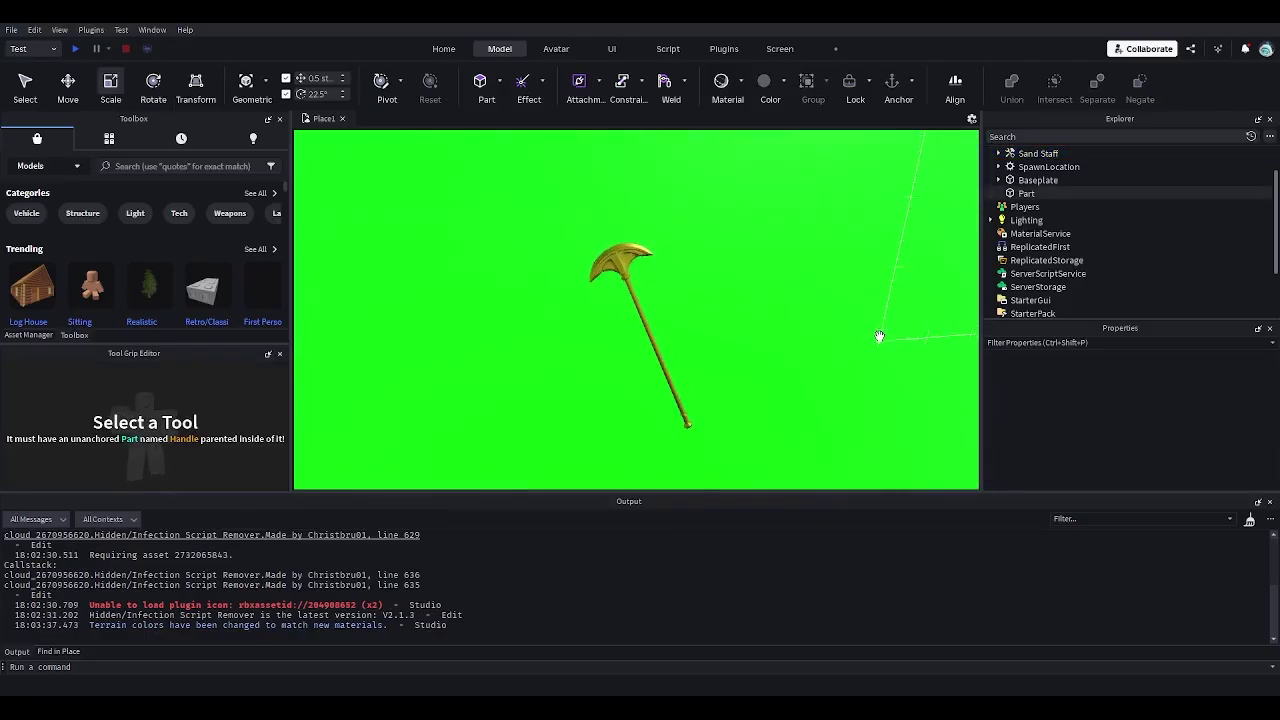
{"action": "left_click", "coordinate": [605, 262]}
{"action": "scroll", "coordinate": [603, 262], "scroll_direction": "down", "scroll_amount": 3}
{"action": "scroll", "coordinate": [603, 263], "scroll_direction": "down", "scroll_amount": 2}
{"action": "left_click", "coordinate": [622, 198]}
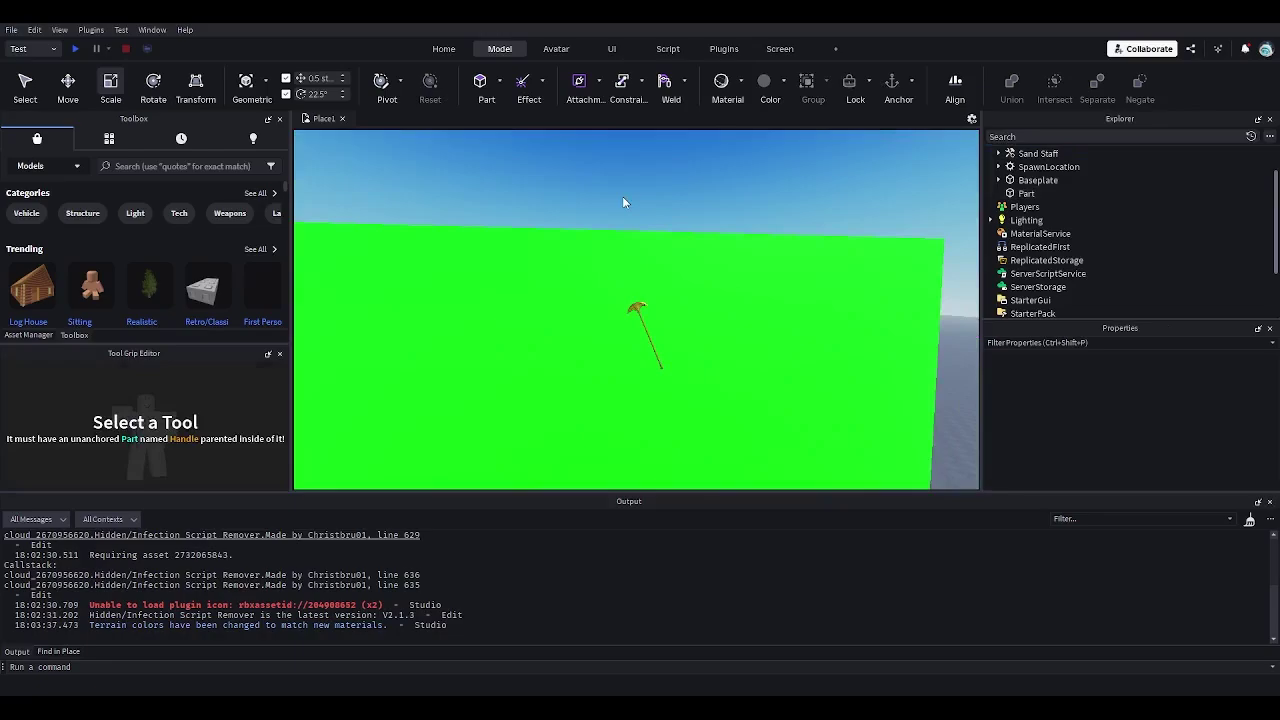
{"action": "scroll", "coordinate": [622, 196], "scroll_direction": "up", "scroll_amount": 5}
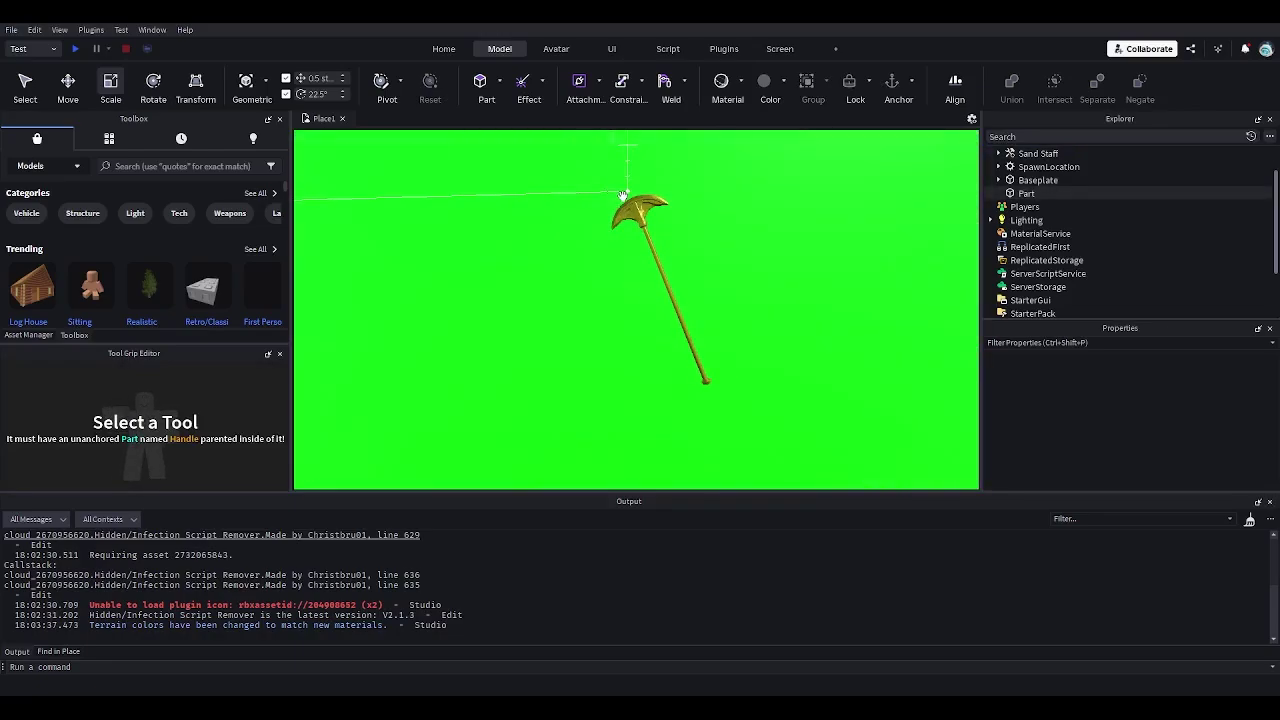
{"action": "left_click", "coordinate": [778, 48]}
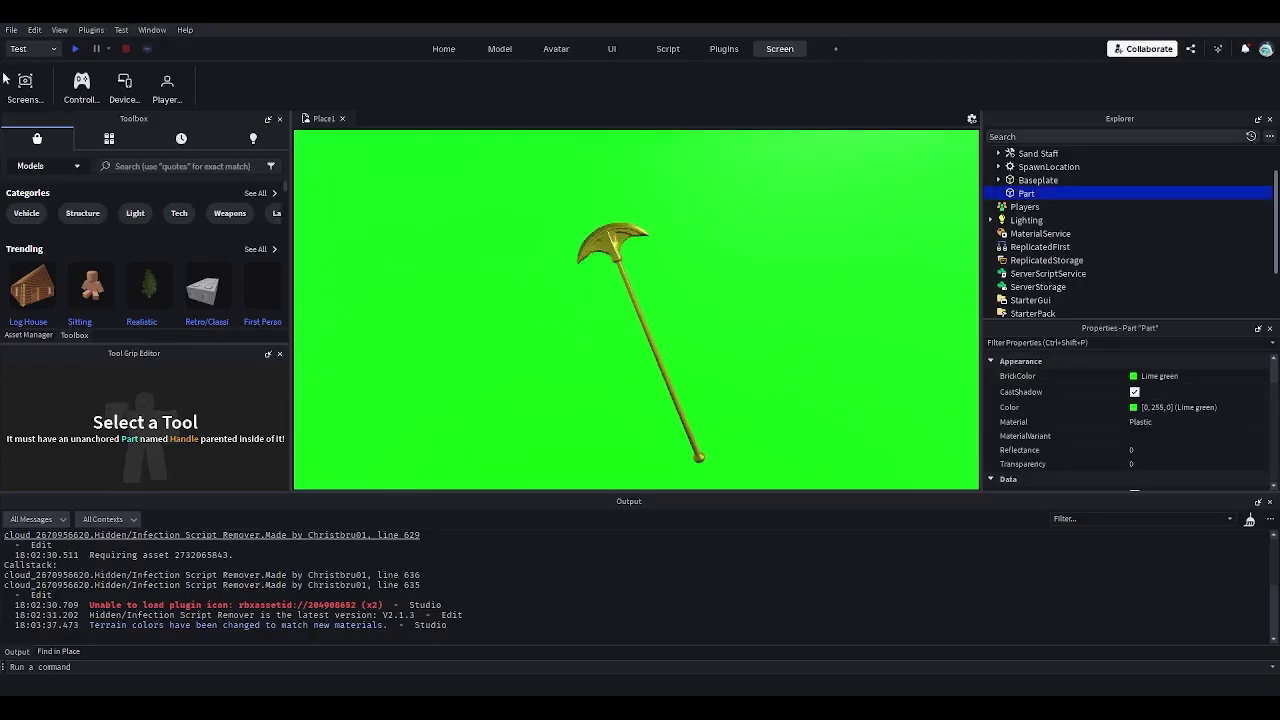
Create a custom toolbar tab containing the Screenshot tool, and delete that tab again
{"action": "left_click", "coordinate": [838, 50]}
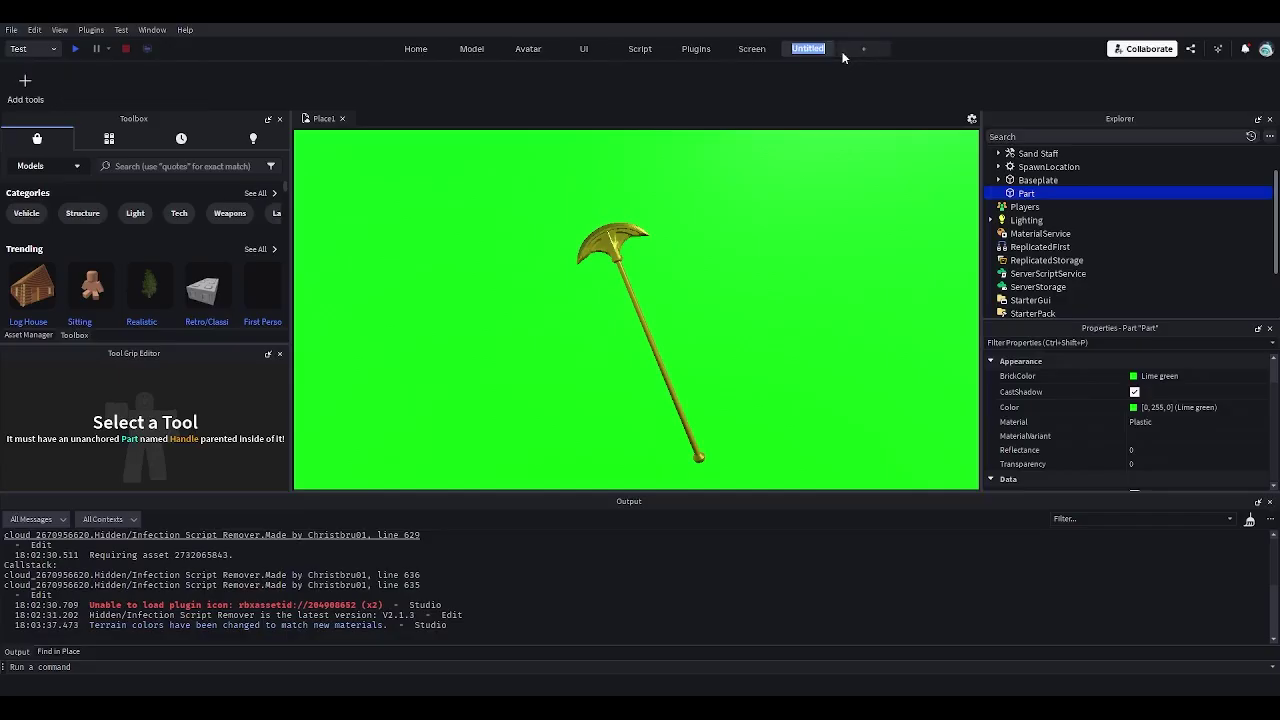
{"action": "key", "text": "Return"}
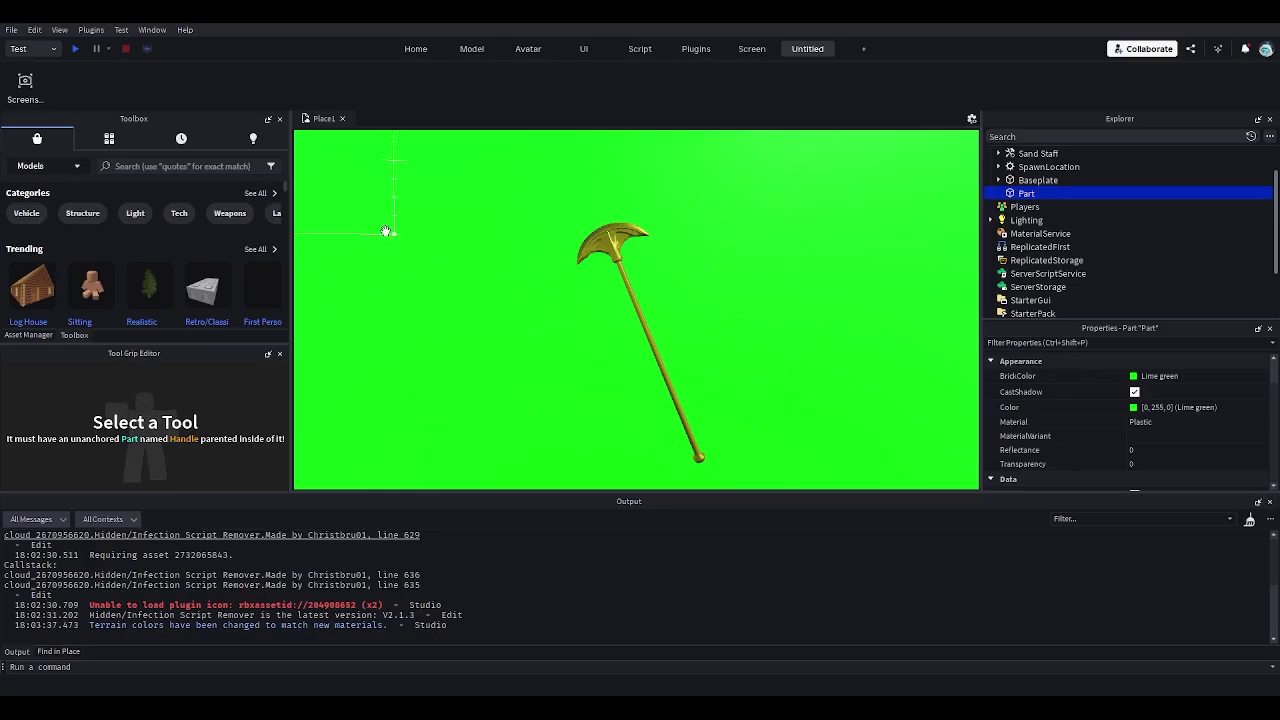
{"action": "left_click_drag", "start_coordinate": [387, 231], "coordinate": [270, 100]}
{"action": "right_click", "coordinate": [800, 49]}
{"action": "left_click", "coordinate": [821, 106]}
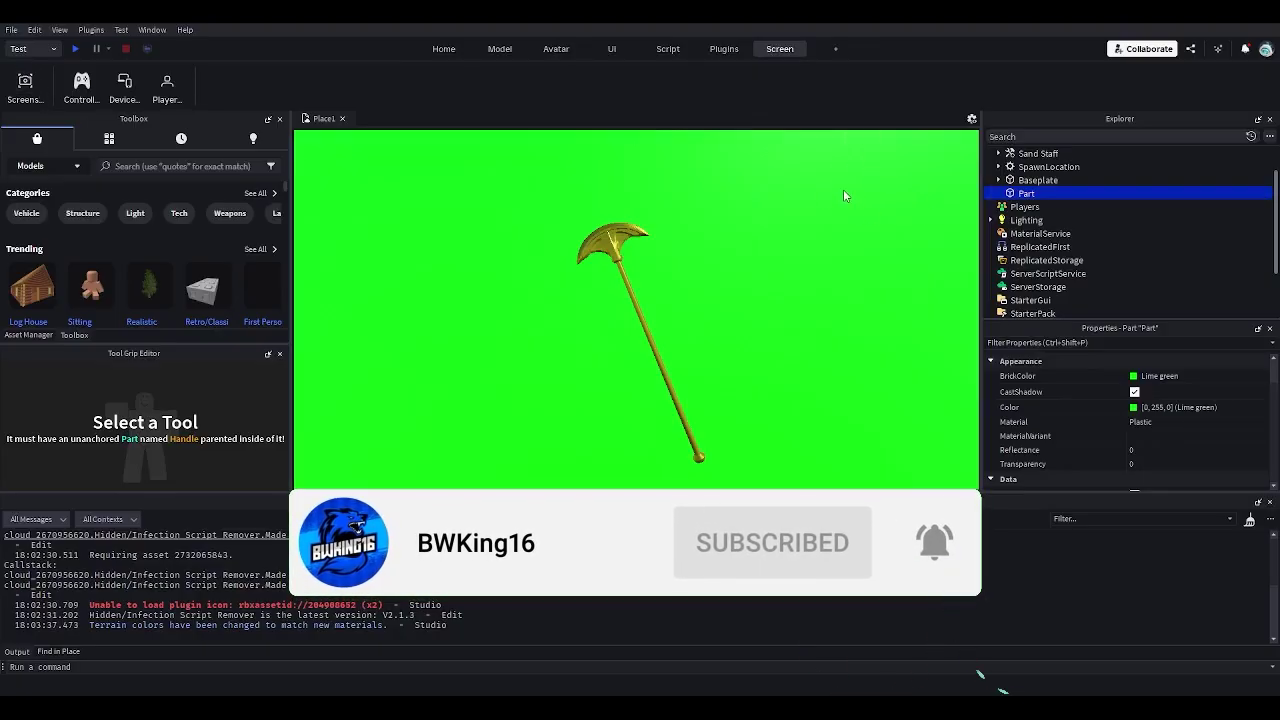
Take a screenshot of the Sand Staff against the green panel
{"action": "left_click", "coordinate": [26, 90]}
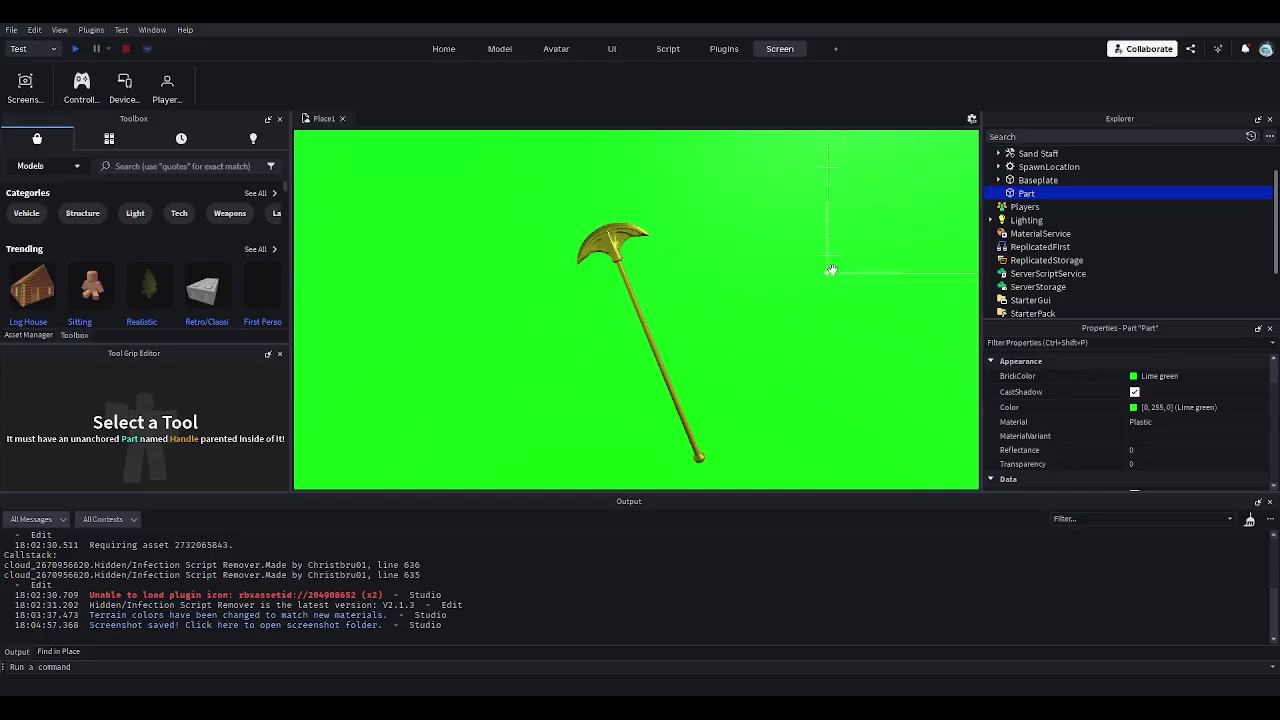
{"action": "right_click_drag", "start_coordinate": [774, 223], "coordinate": [762, 236]}
{"action": "left_click", "coordinate": [762, 236]}
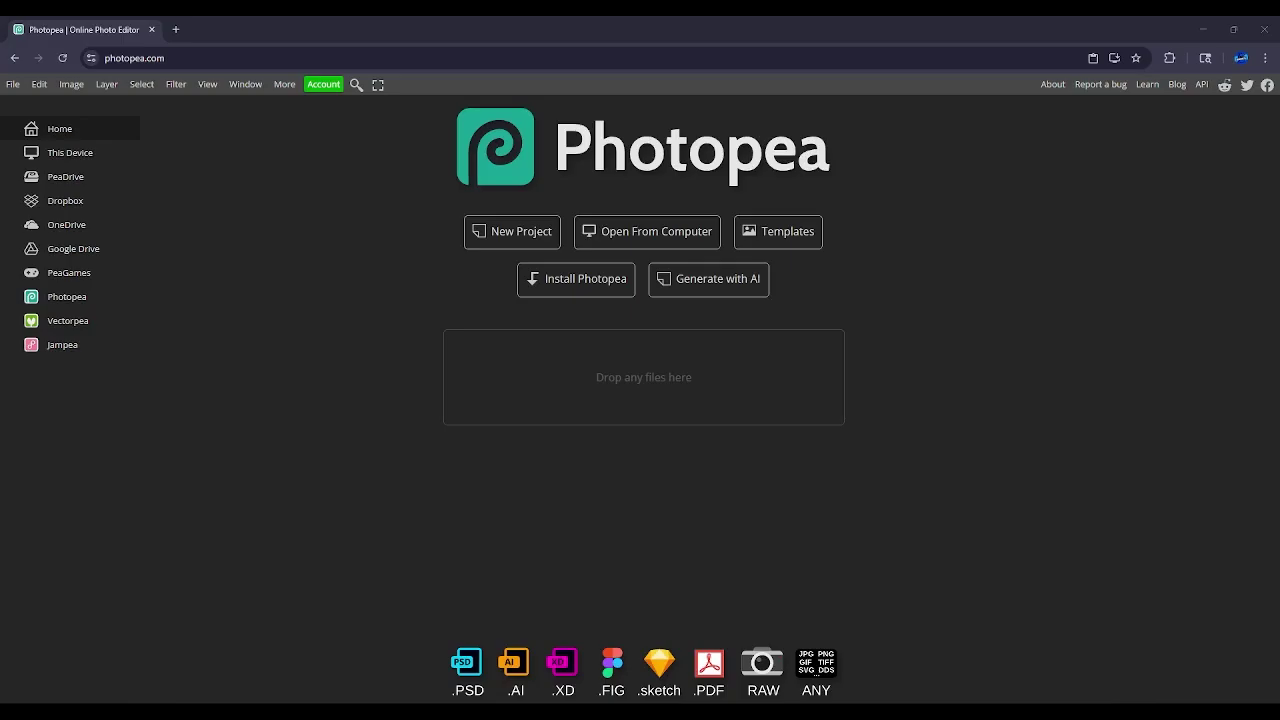
Switch to Photopea, start a new project and look through the canvas size presets in each category
{"action": "left_click", "coordinate": [510, 238]}
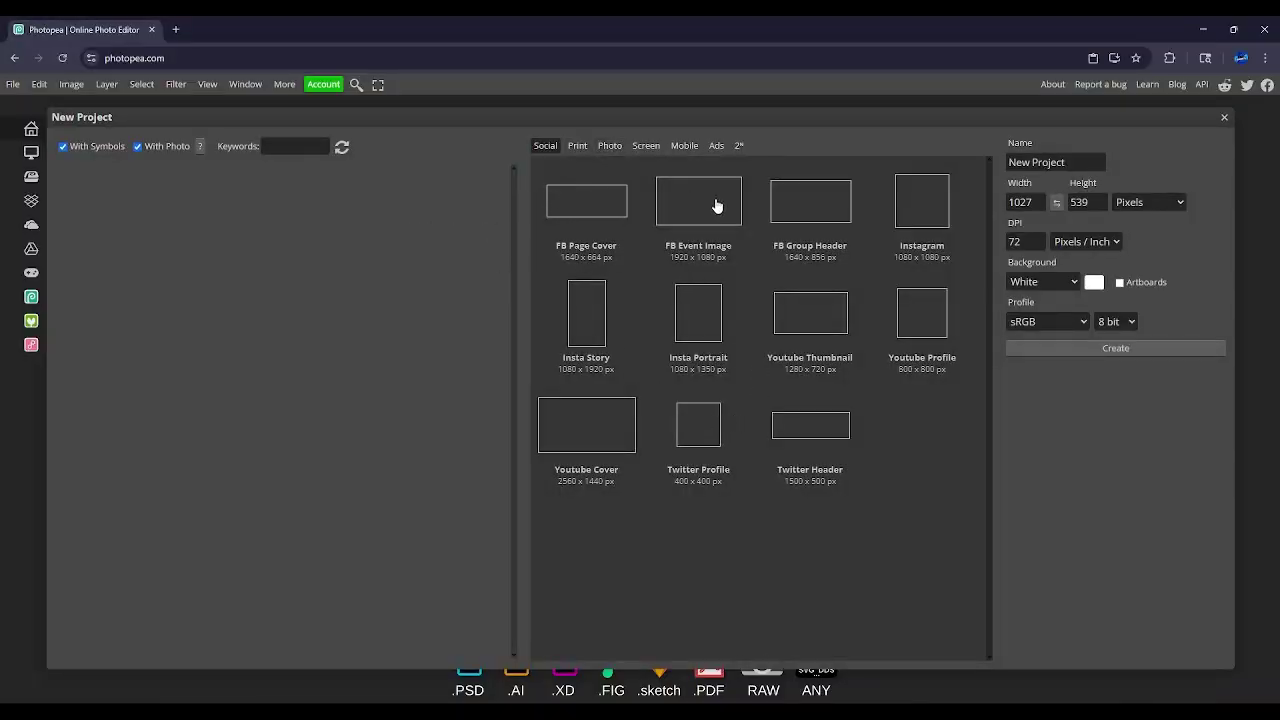
{"action": "left_click", "coordinate": [580, 147]}
{"action": "left_click", "coordinate": [608, 147]}
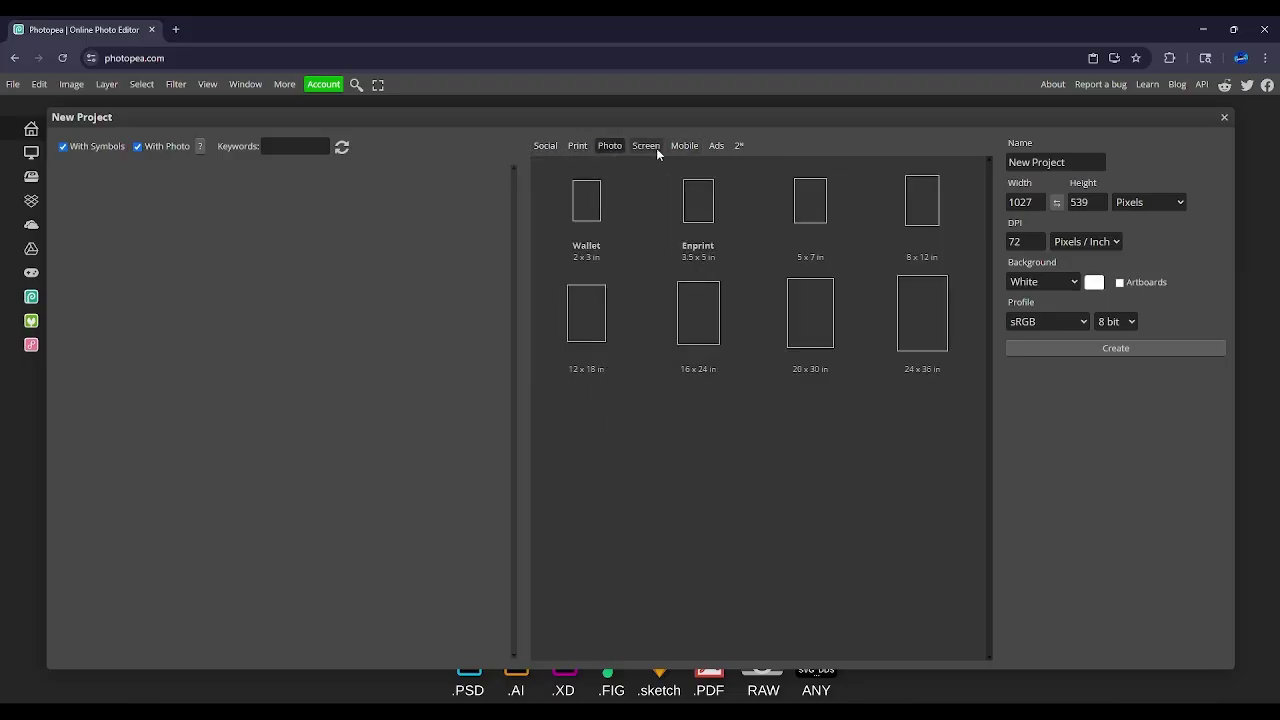
{"action": "left_click", "coordinate": [654, 147]}
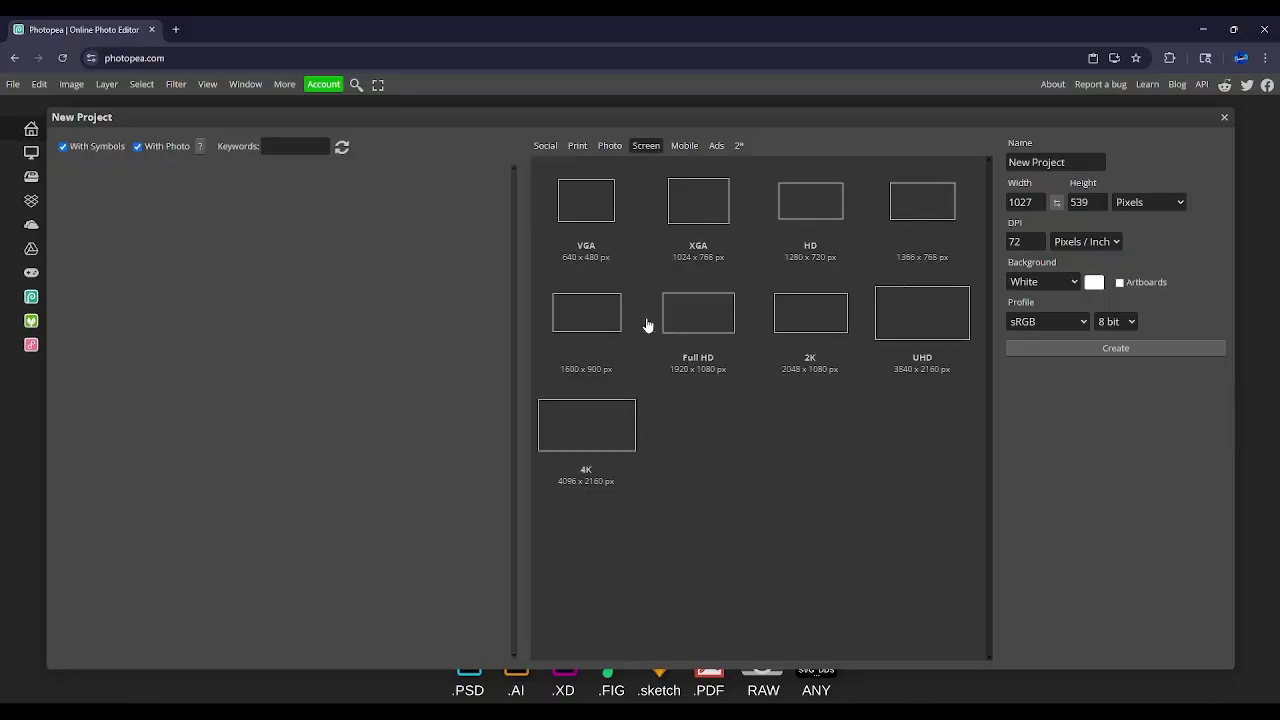
{"action": "left_click", "coordinate": [686, 147]}
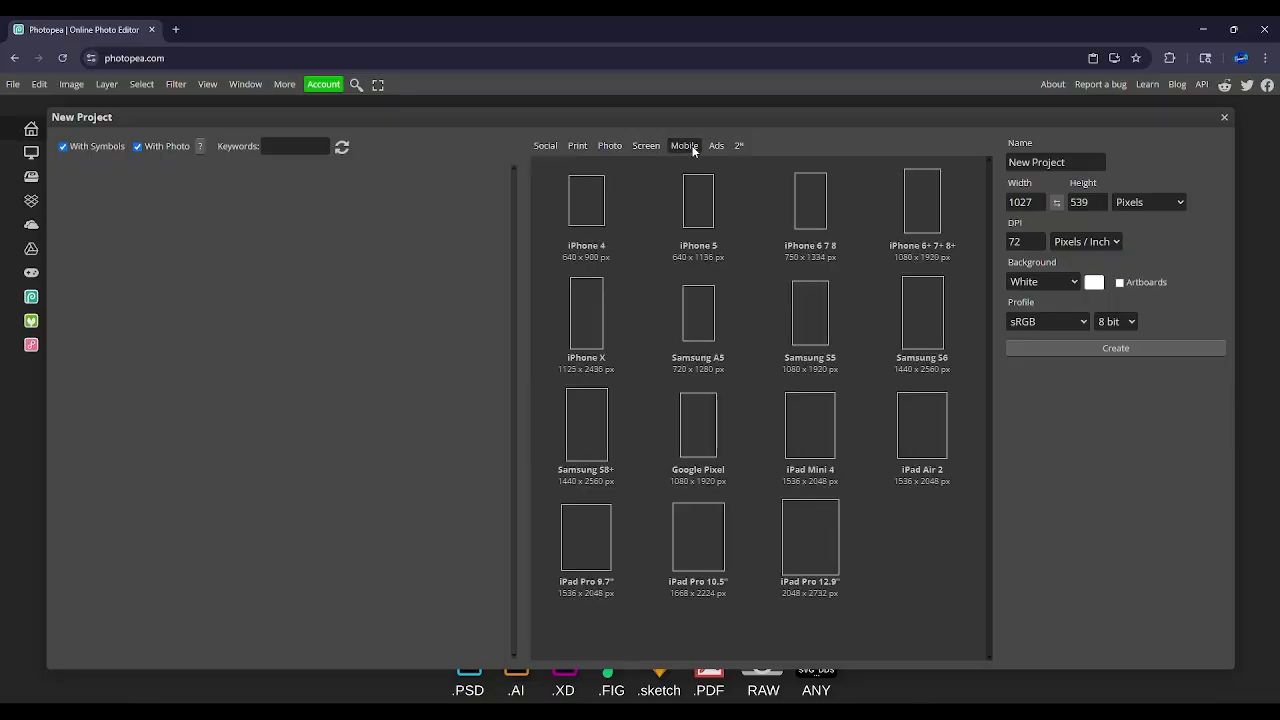
{"action": "left_click", "coordinate": [713, 147]}
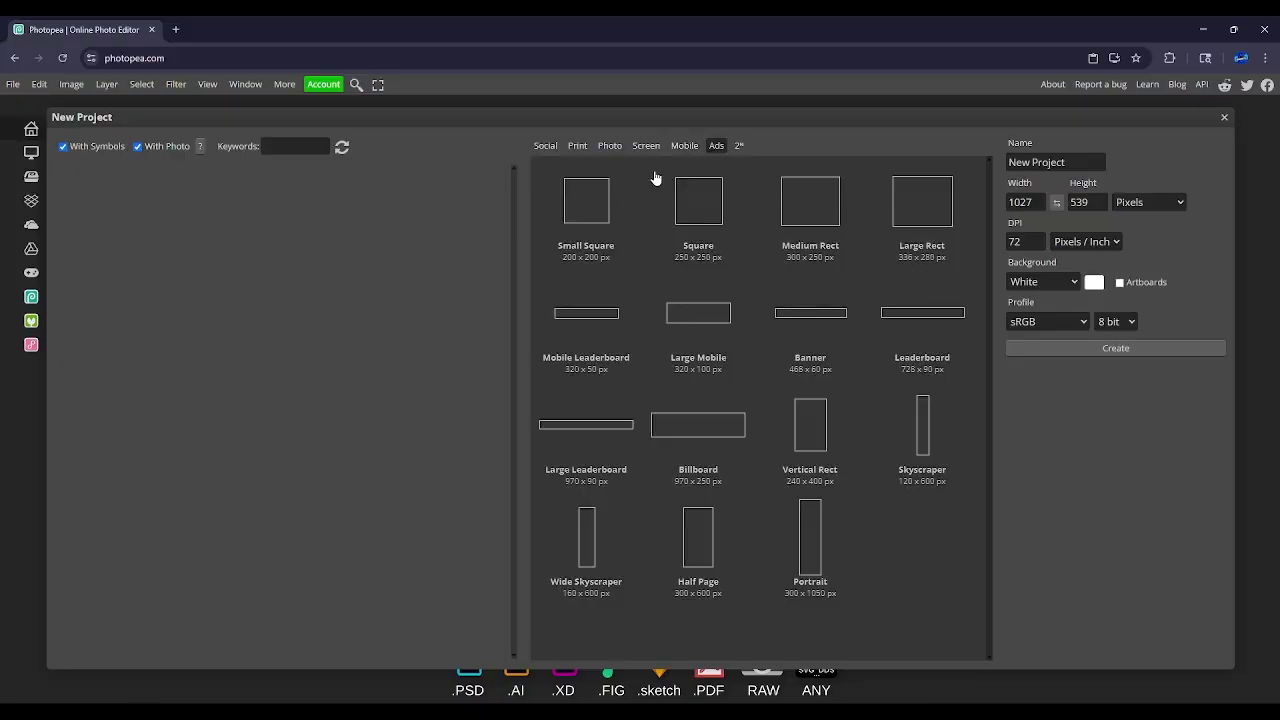
{"action": "left_click", "coordinate": [553, 145]}
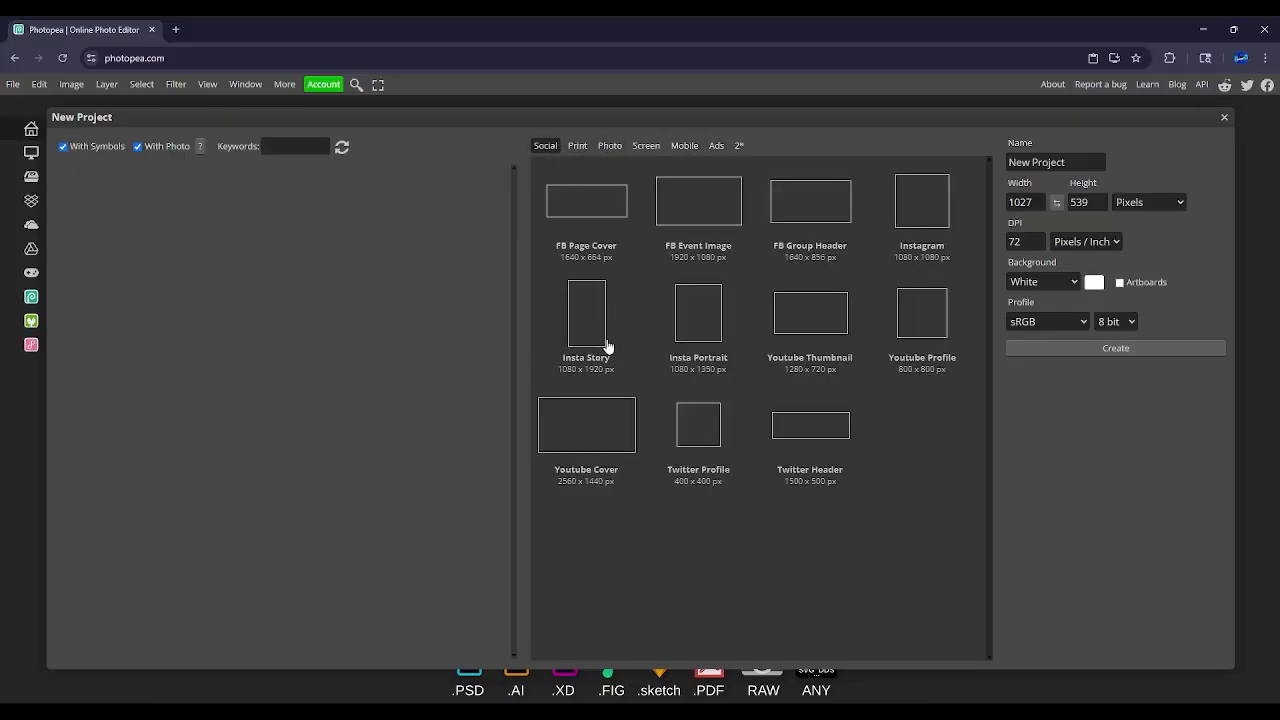
{"action": "left_click", "coordinate": [578, 145]}
{"action": "left_click", "coordinate": [1013, 202]}
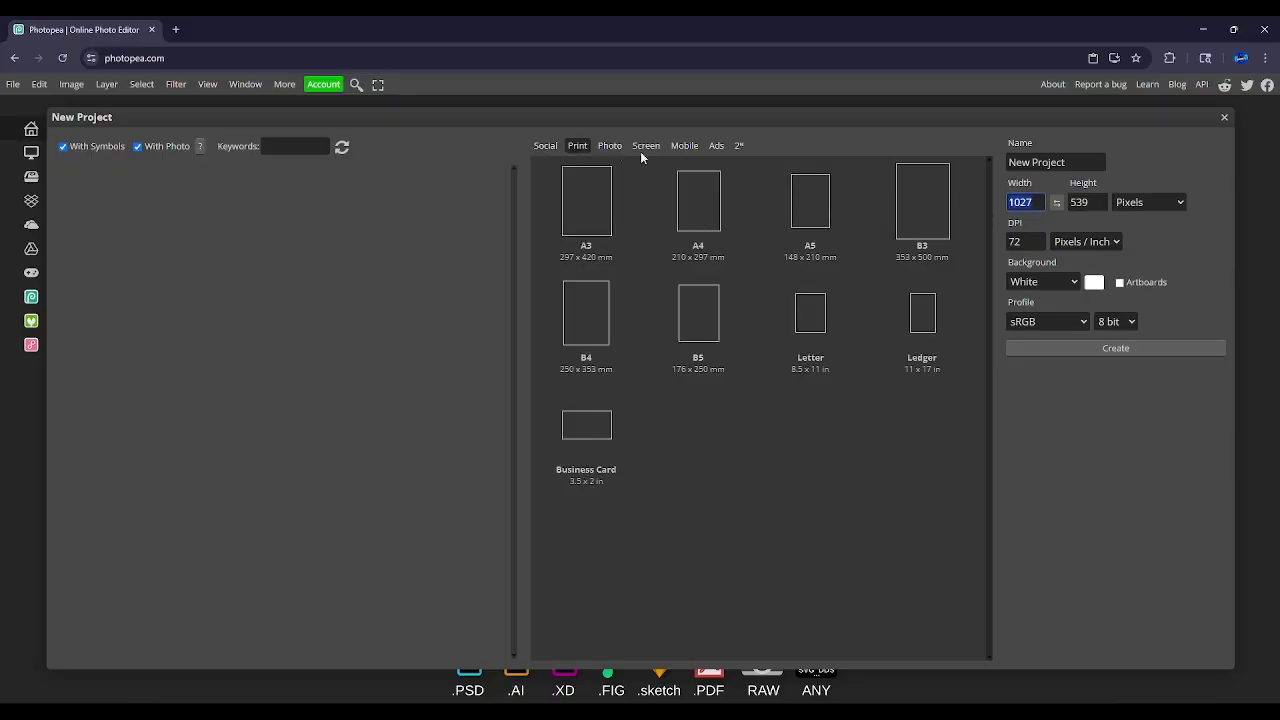
{"action": "left_click", "coordinate": [547, 146]}
Create the new project with a canvas of 500 by 500 pixels
{"action": "left_click", "coordinate": [1027, 201]}
{"action": "type", "text": "500"}
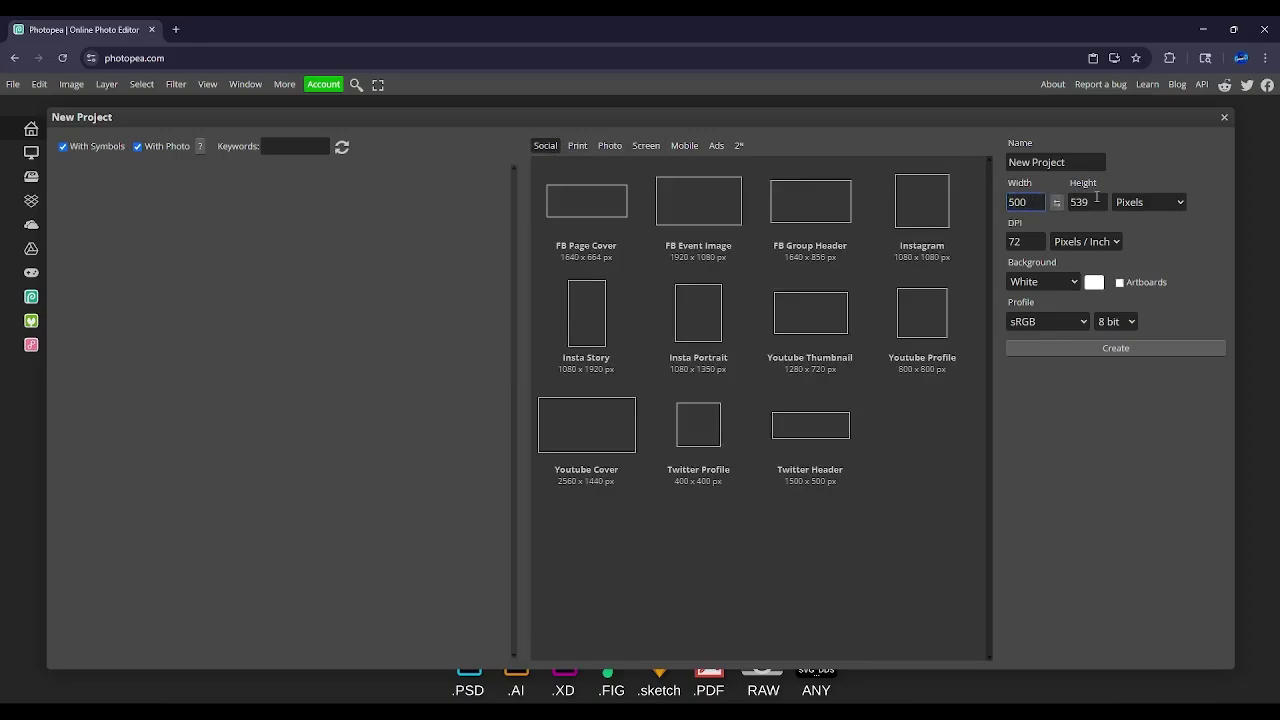
{"action": "left_click", "coordinate": [1085, 202]}
{"action": "type", "text": "500"}
{"action": "left_click", "coordinate": [1084, 348]}
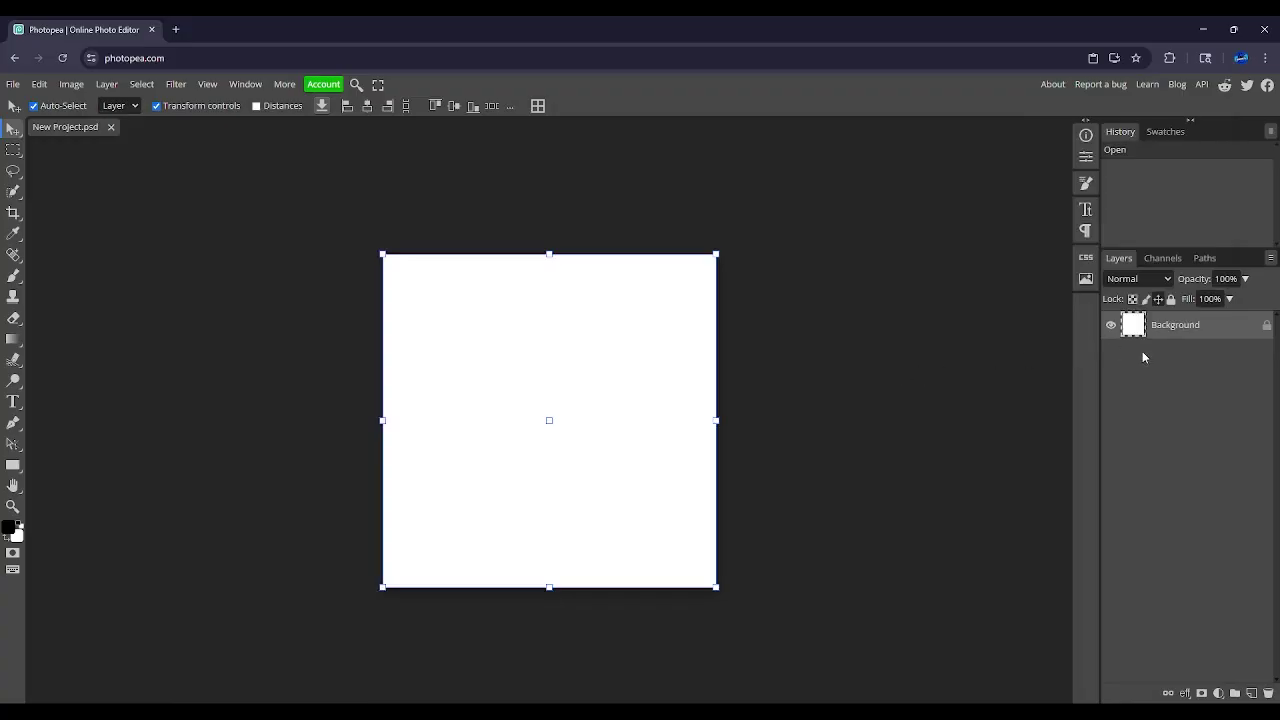
Unlock the Background layer, place the Sand Staff screenshot file on the canvas, and undo its trial free transform
{"action": "left_click", "coordinate": [1266, 325]}
{"action": "key", "text": "Delete"}
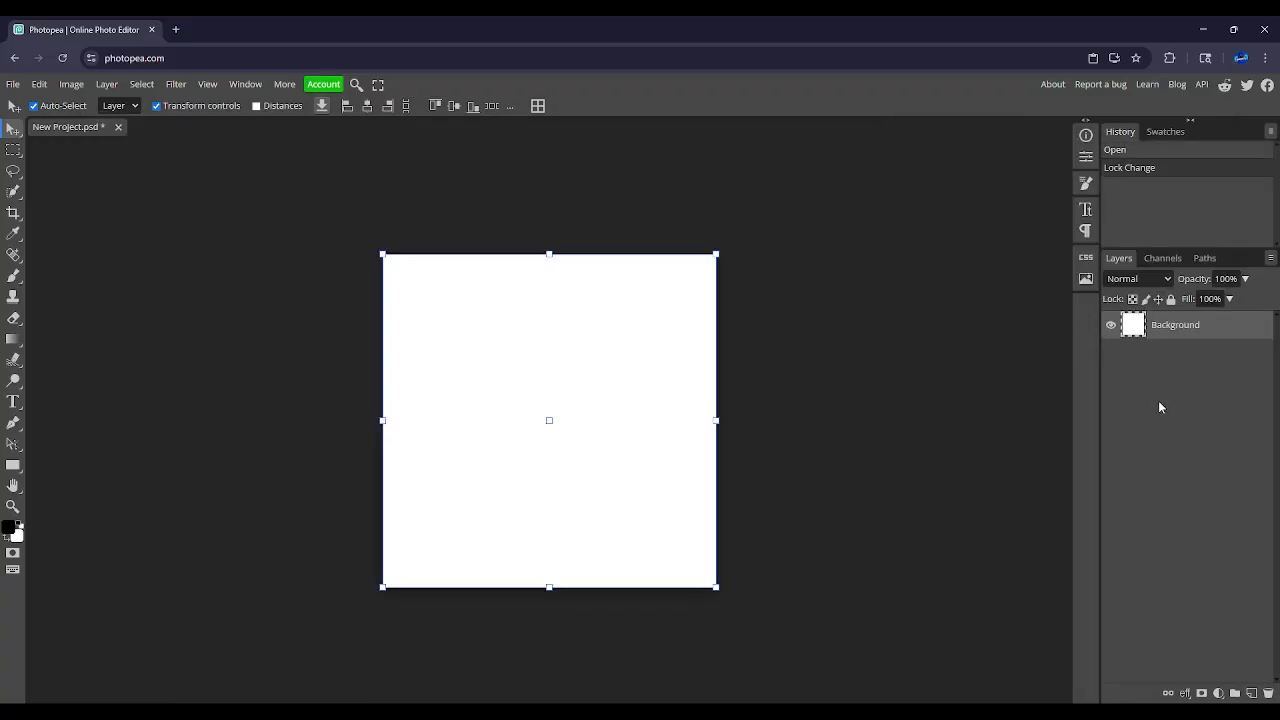
{"action": "left_click_drag", "start_coordinate": [640, 700], "coordinate": [523, 411]}
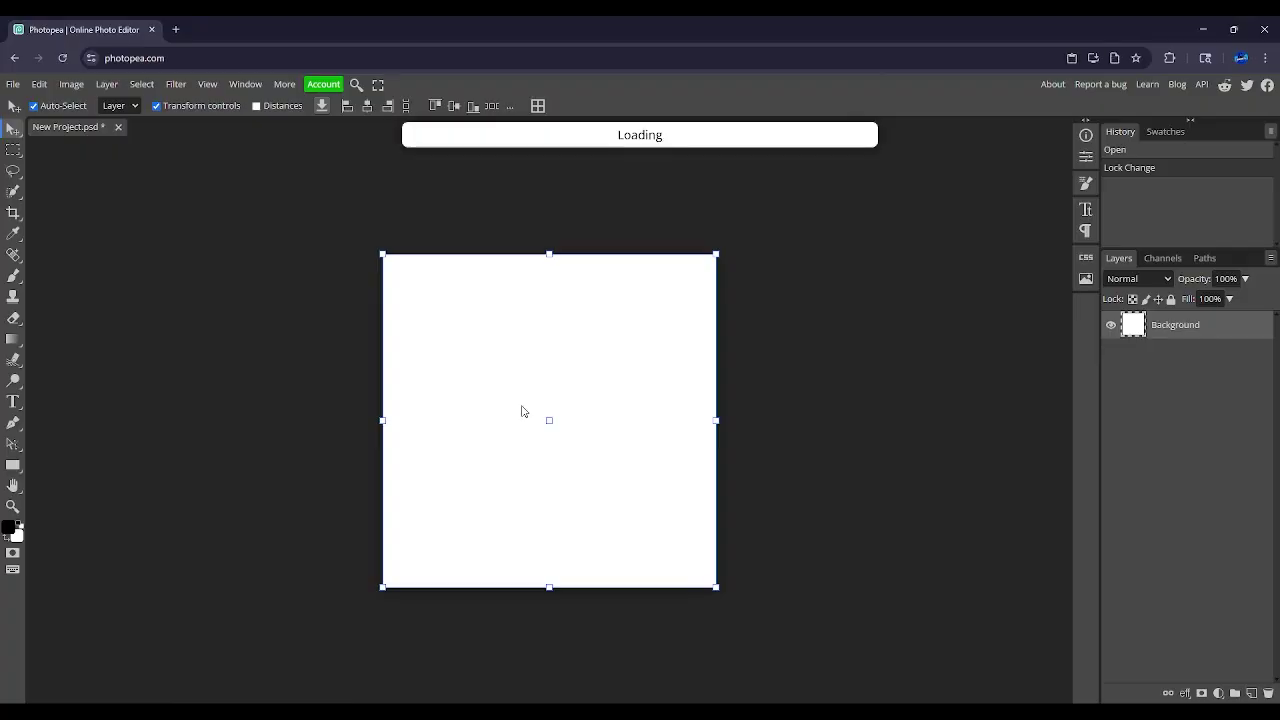
{"action": "left_click_drag", "start_coordinate": [548, 505], "coordinate": [550, 574]}
{"action": "key", "text": "ctrl+z"}
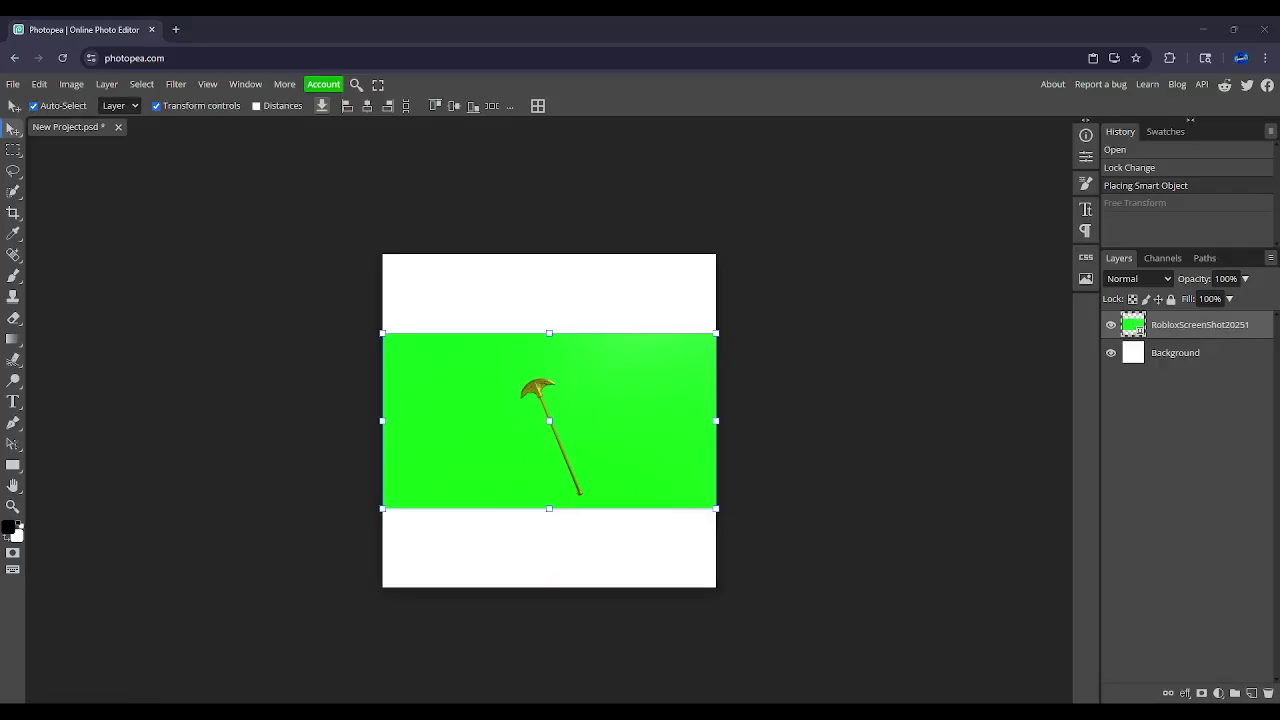
Enlarge the Sand Staff screenshot to about 114% so the green covers the whole canvas, and delete the Background layer
{"action": "left_click_drag", "start_coordinate": [549, 508], "coordinate": [549, 587]}
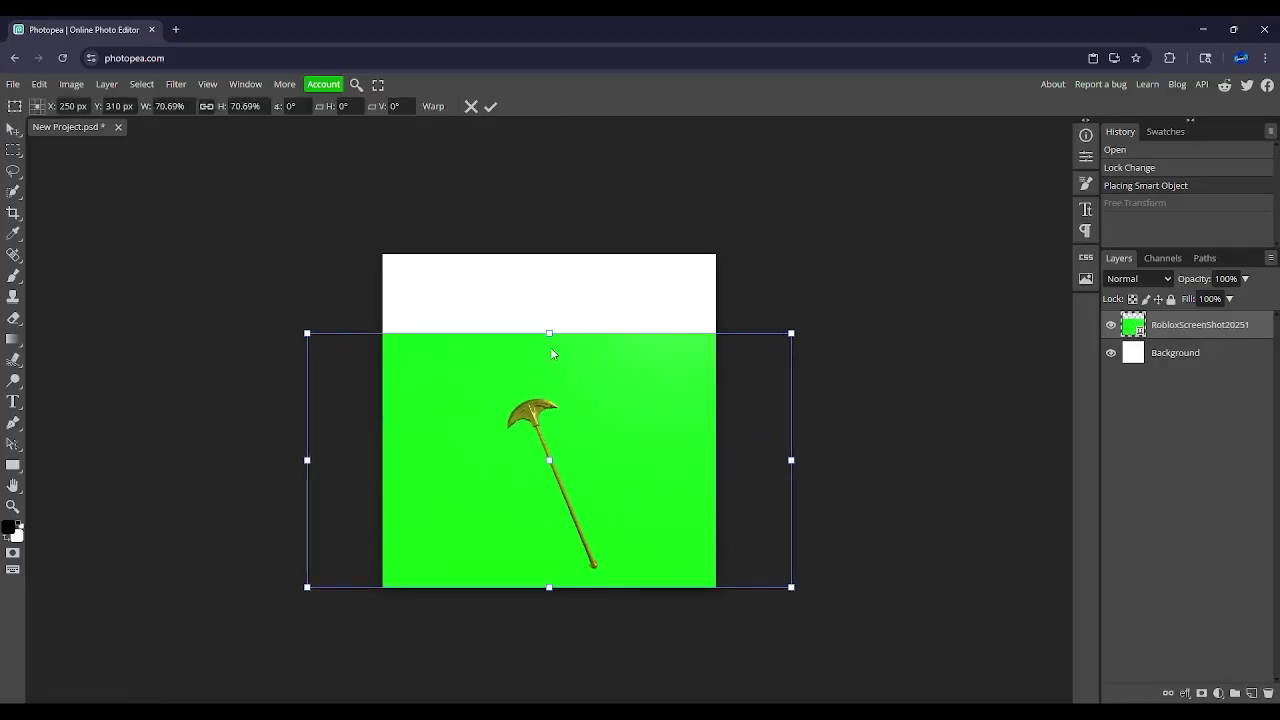
{"action": "left_click_drag", "start_coordinate": [550, 321], "coordinate": [541, 173]}
{"action": "left_click_drag", "start_coordinate": [552, 350], "coordinate": [553, 377]}
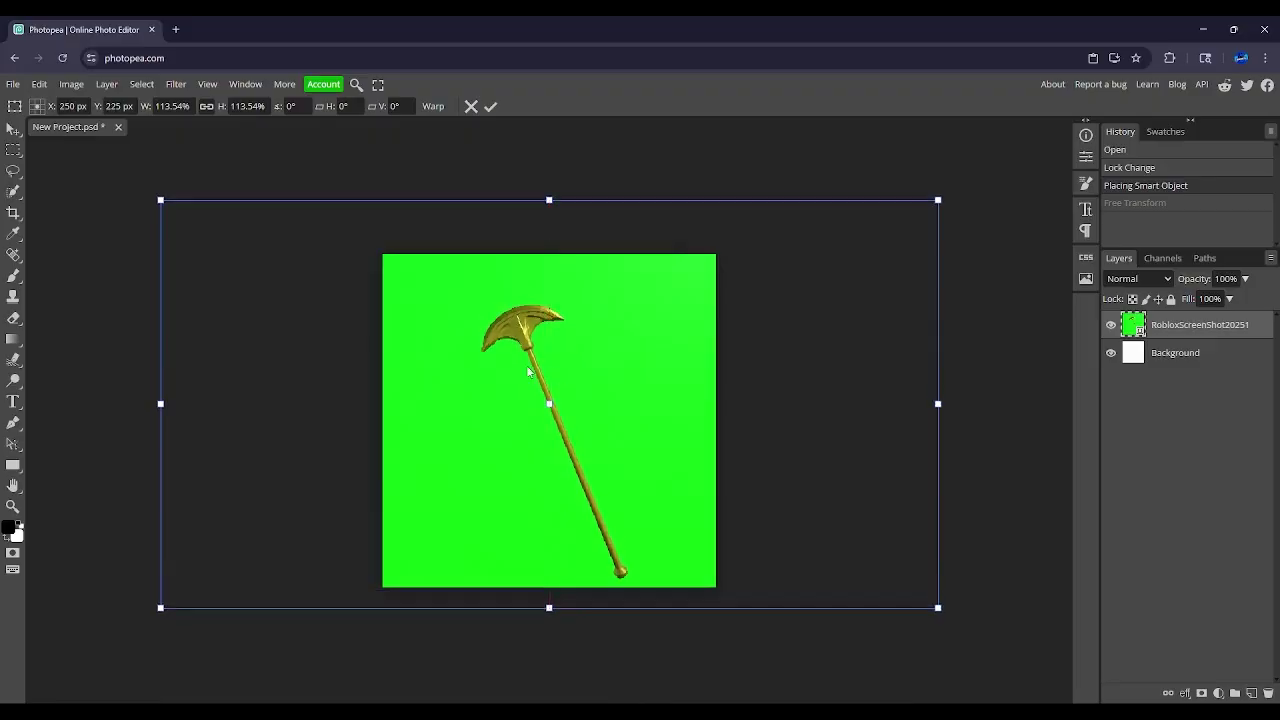
{"action": "left_click", "coordinate": [1146, 353]}
{"action": "key", "text": "Delete"}
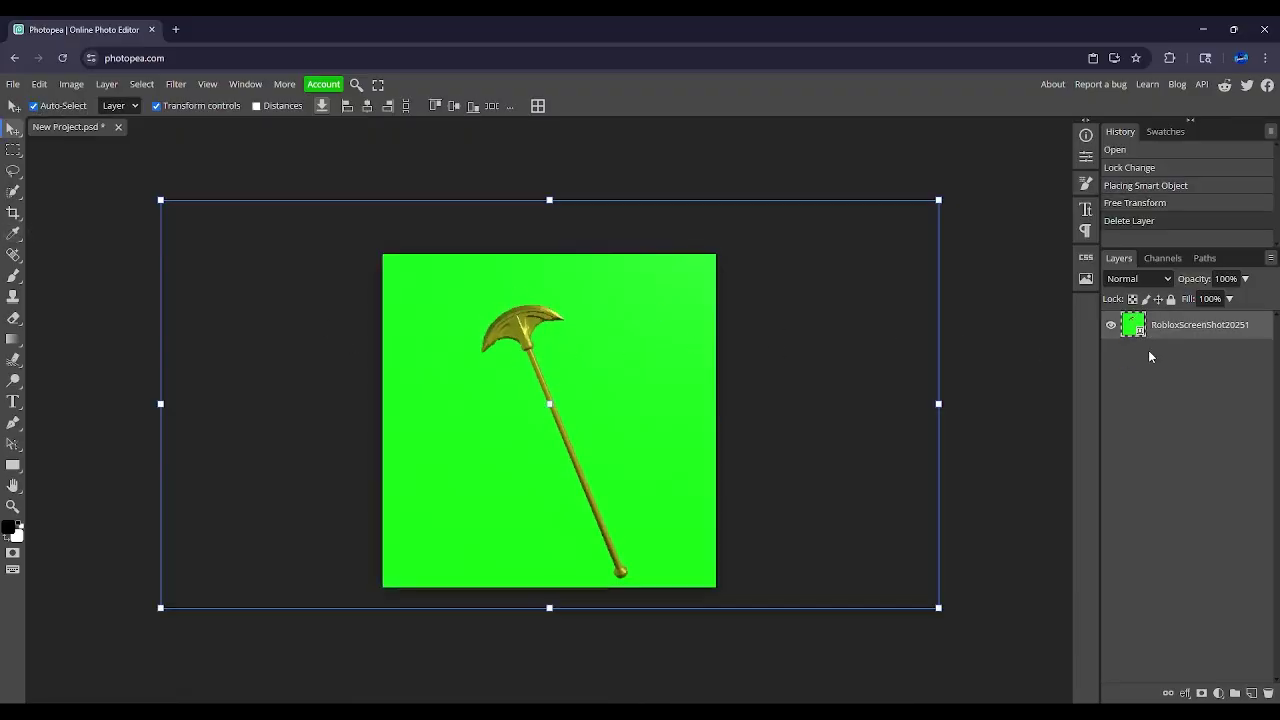
Enlarge the screenshot layer to about 125% and move it so the whole staff fits on the canvas
{"action": "left_click_drag", "start_coordinate": [549, 200], "coordinate": [549, 158]}
{"action": "left_click_drag", "start_coordinate": [541, 261], "coordinate": [541, 258]}
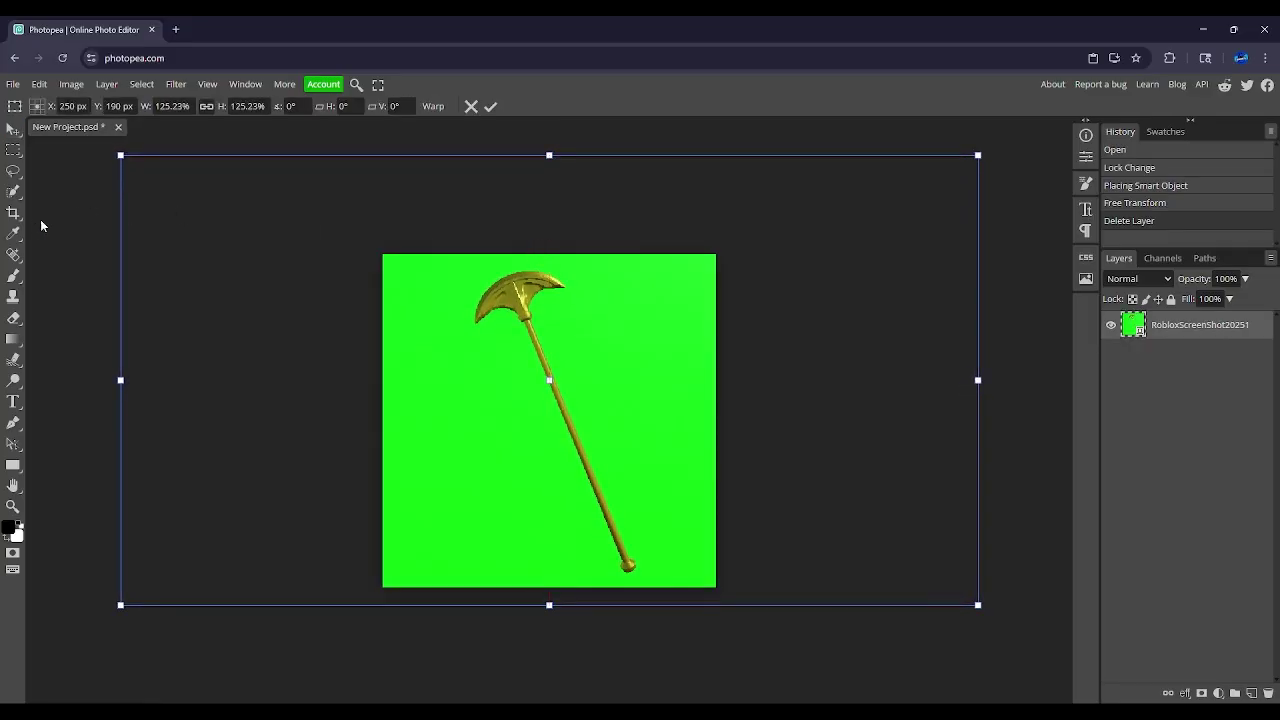
{"action": "left_click", "coordinate": [493, 107]}
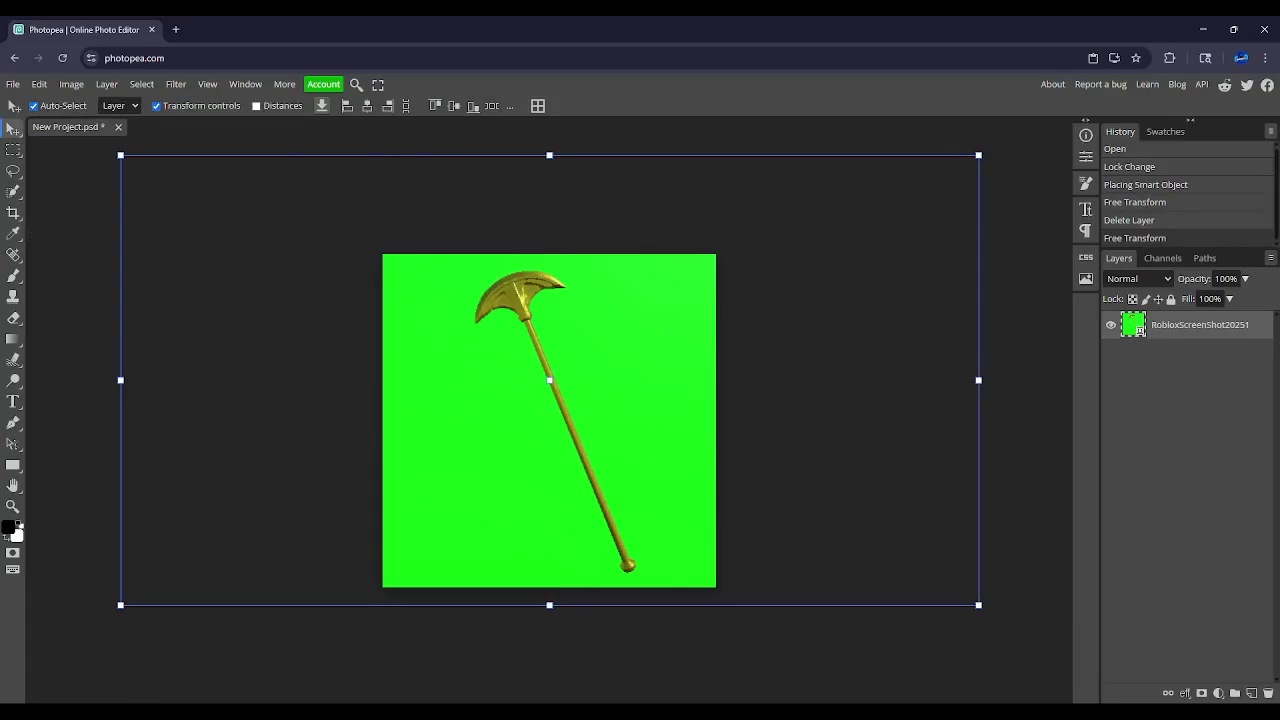
Select the Sand Staff with Quick Selection and invert the selection to cover the green background
{"action": "key", "text": "w"}
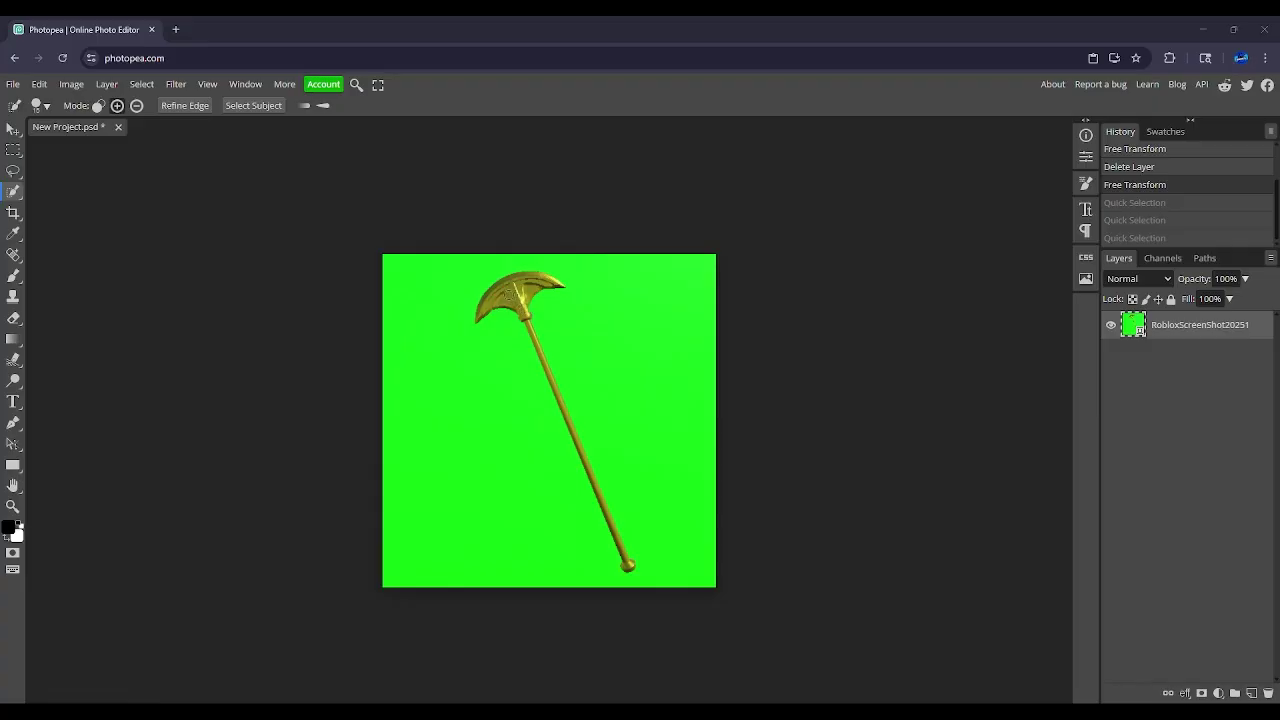
{"action": "left_click", "coordinate": [508, 297]}
{"action": "right_click", "coordinate": [535, 295]}
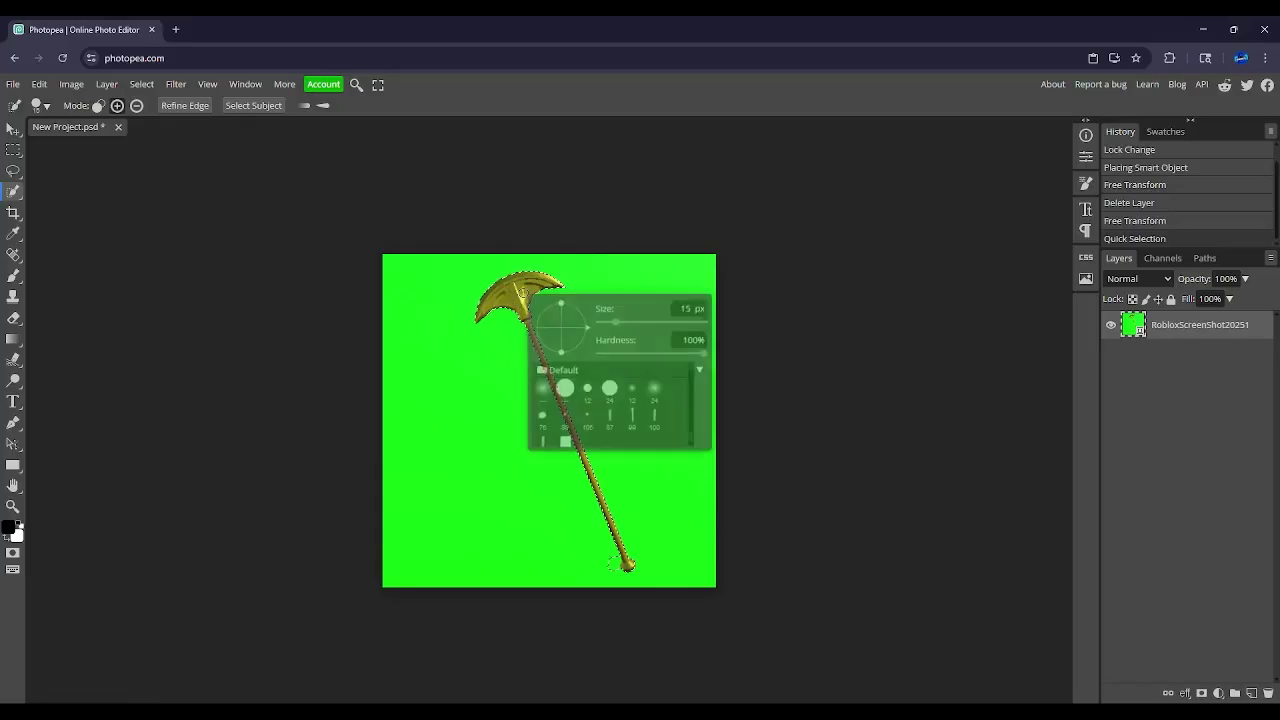
{"action": "left_click", "coordinate": [14, 167]}
{"action": "left_click", "coordinate": [13, 149]}
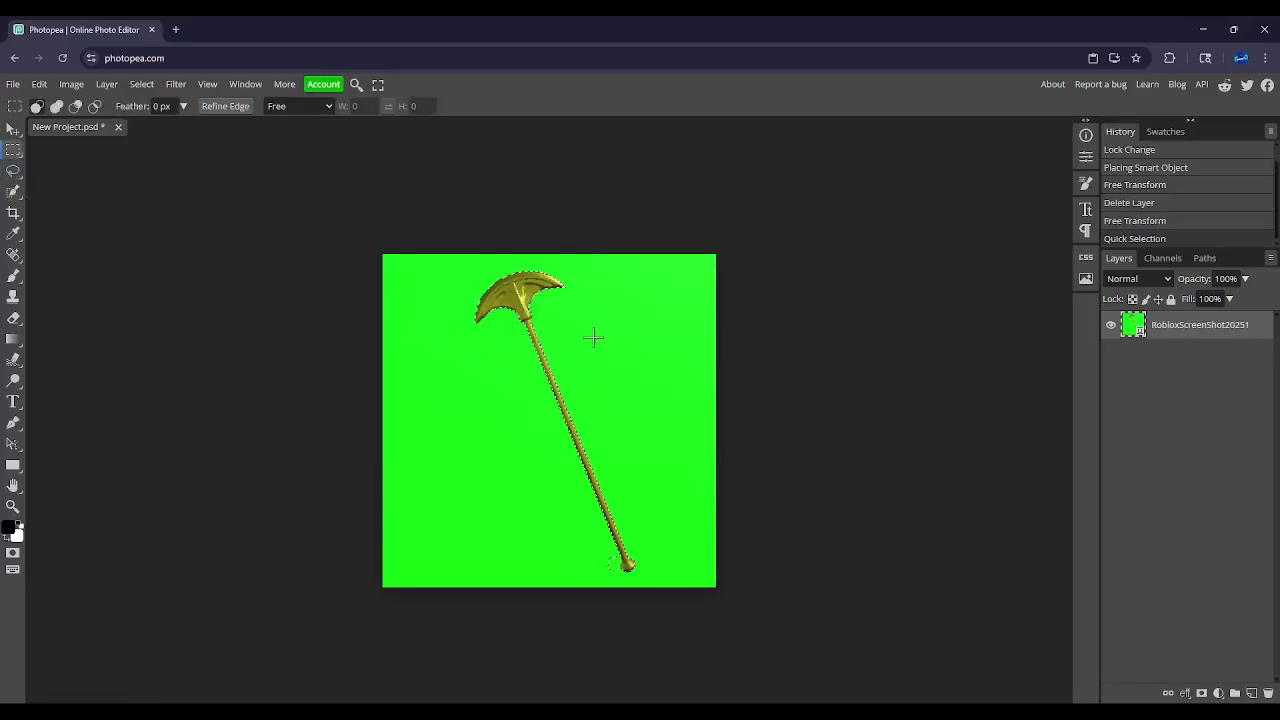
{"action": "right_click", "coordinate": [523, 304]}
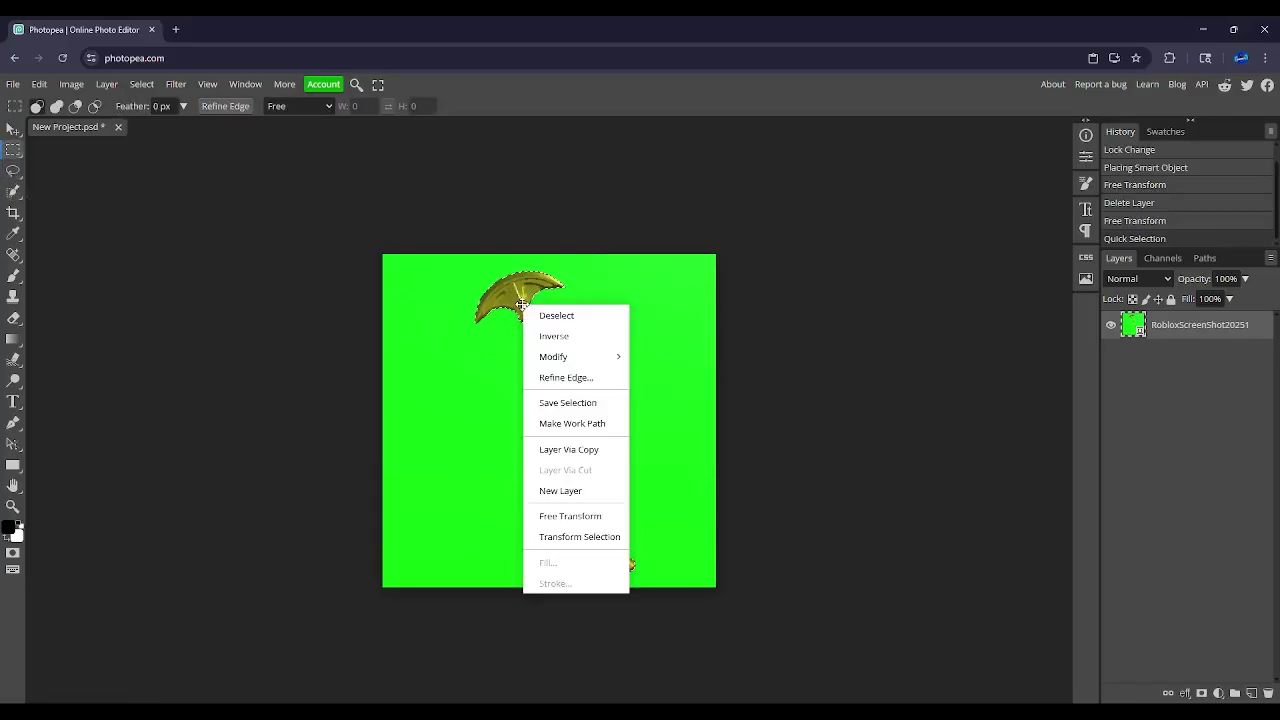
{"action": "left_click", "coordinate": [574, 338]}
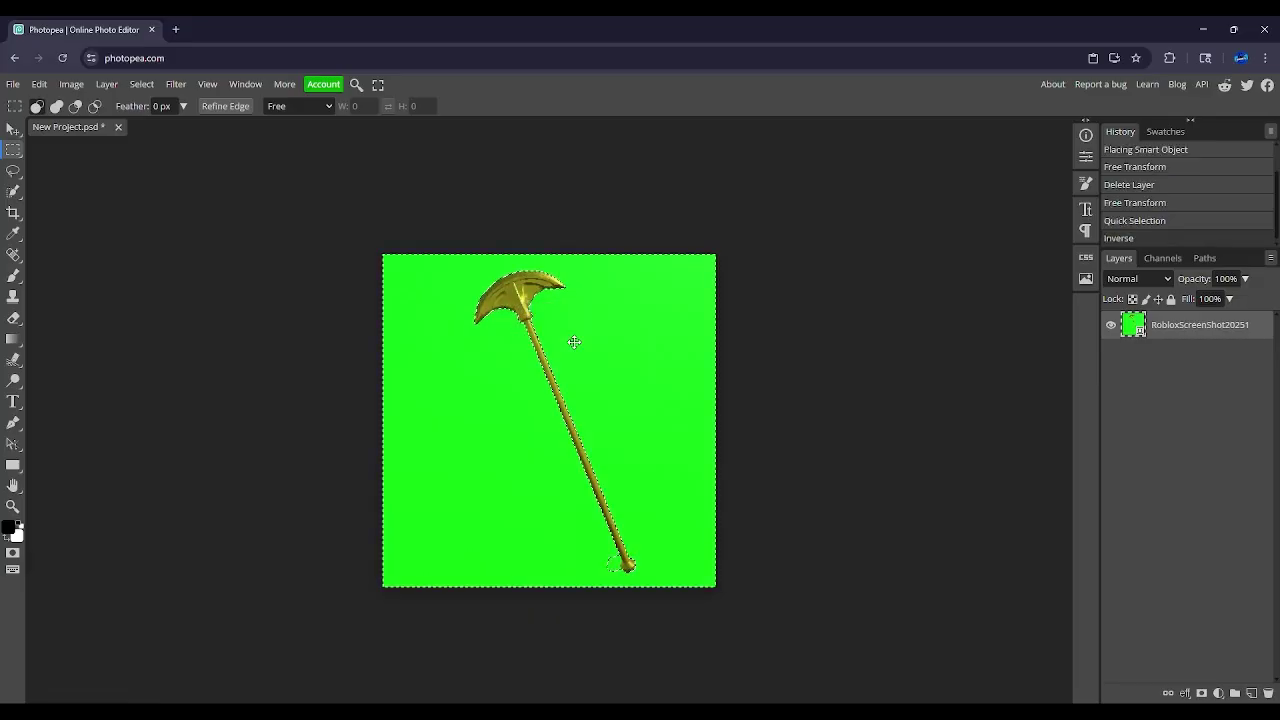
Rasterize the screenshot layer and clear the selected green background around the staff
{"action": "key", "text": "Delete"}
{"action": "left_click", "coordinate": [641, 172]}
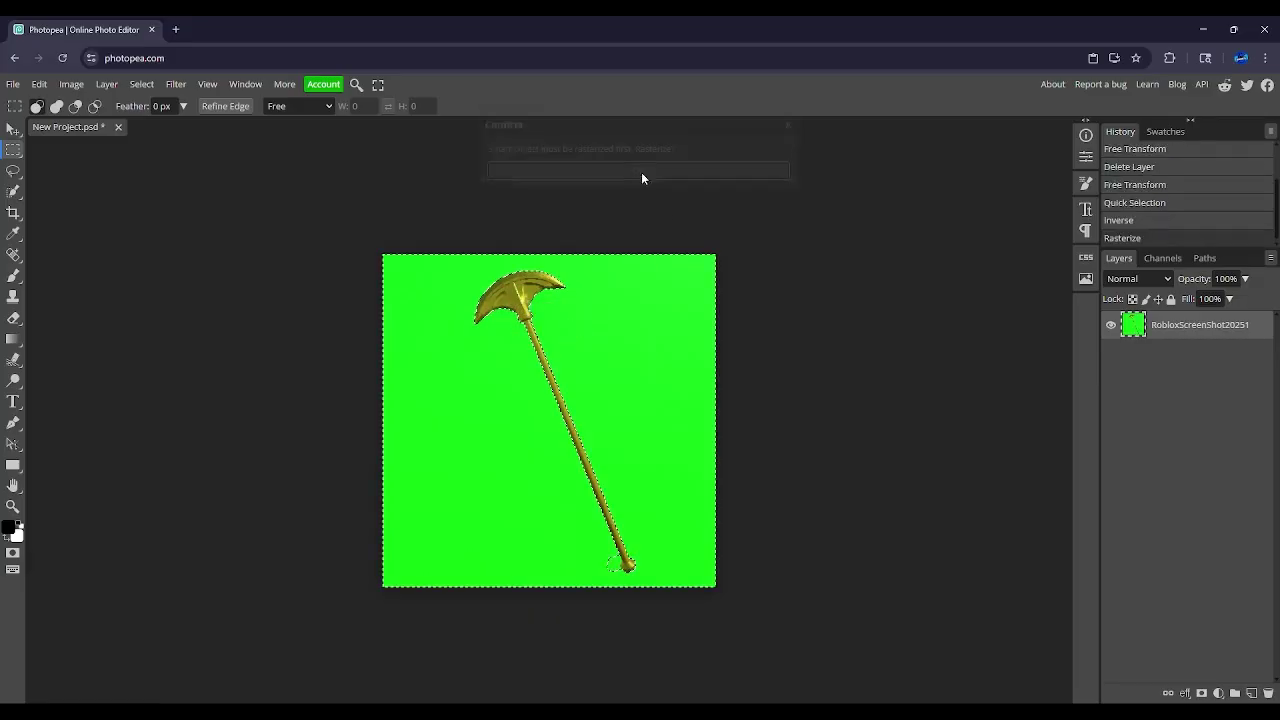
{"action": "right_click", "coordinate": [1206, 333]}
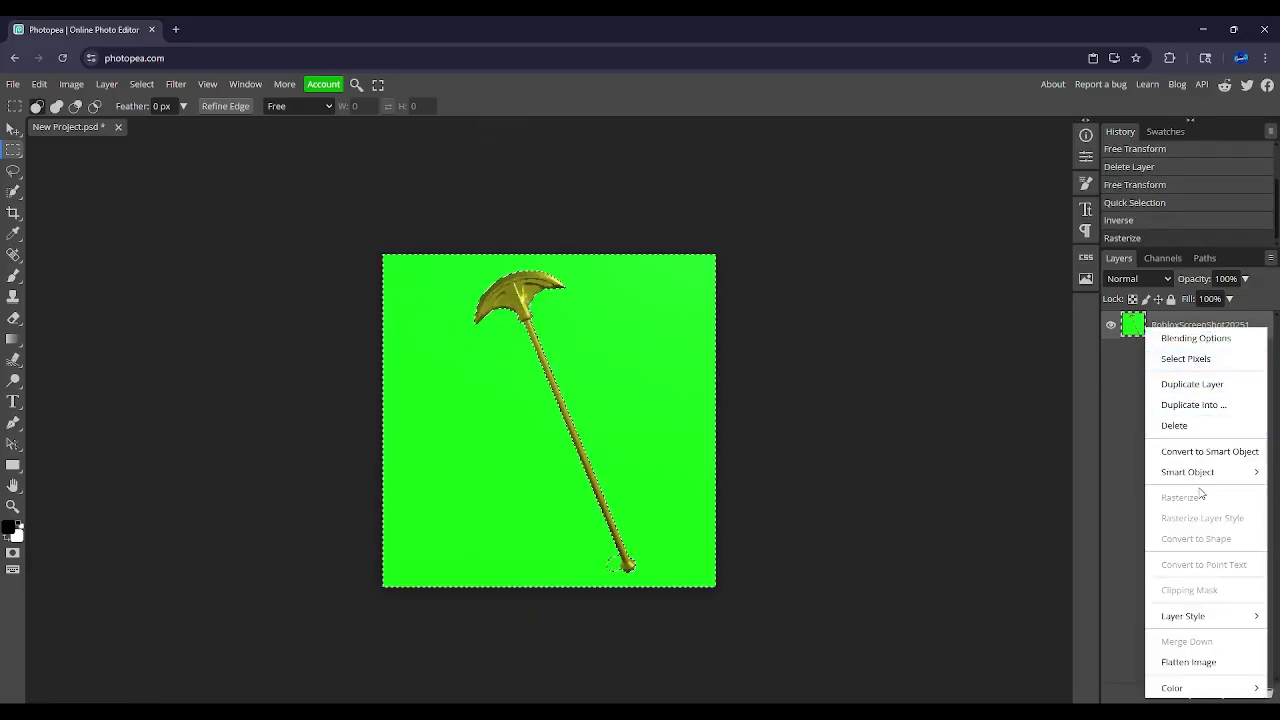
{"action": "left_click", "coordinate": [1140, 430]}
{"action": "key", "text": "Delete"}
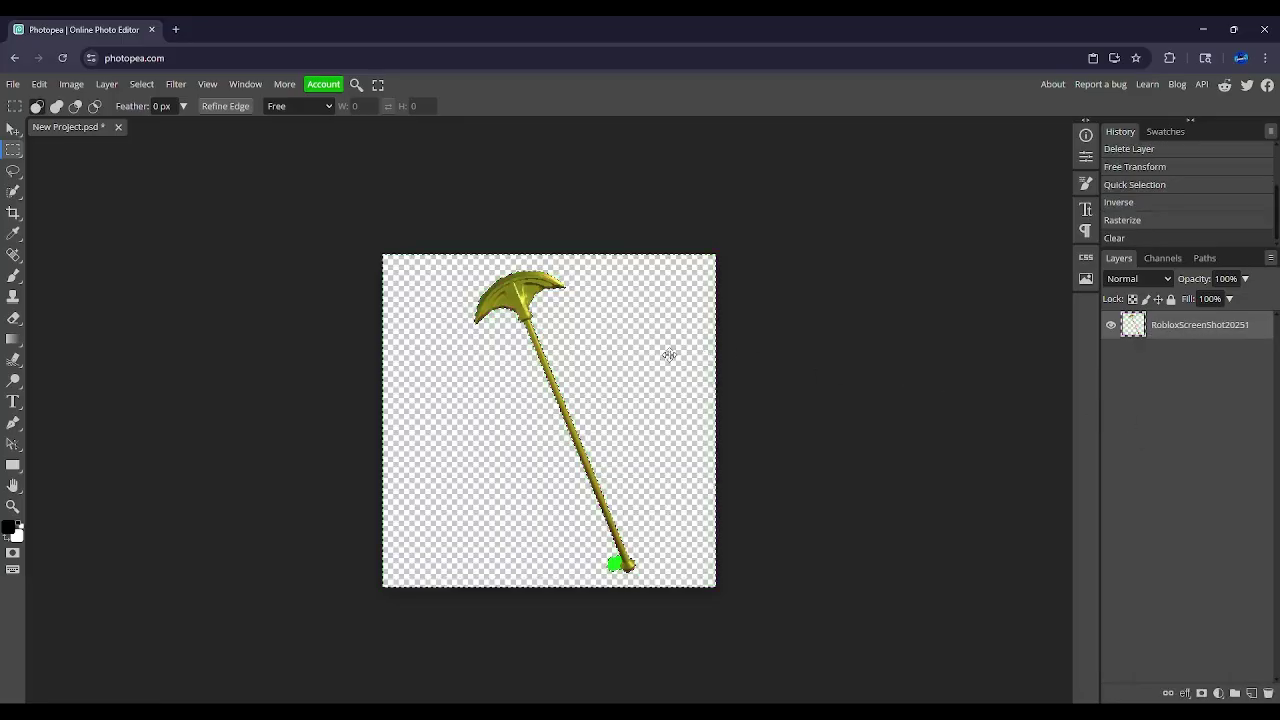
Deselect and erase the leftover green spot beside the staff's lower end
{"action": "right_click", "coordinate": [606, 486]}
{"action": "mouse_move", "coordinate": [631, 468]}
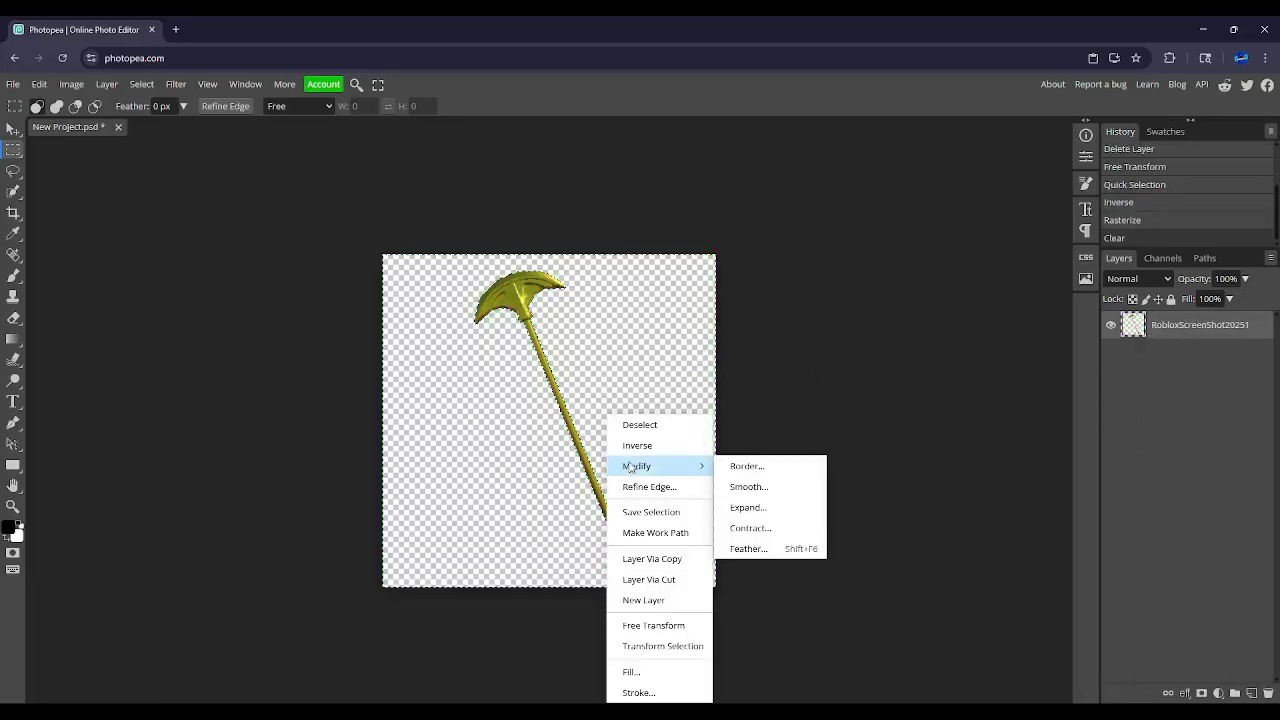
{"action": "left_click", "coordinate": [637, 426]}
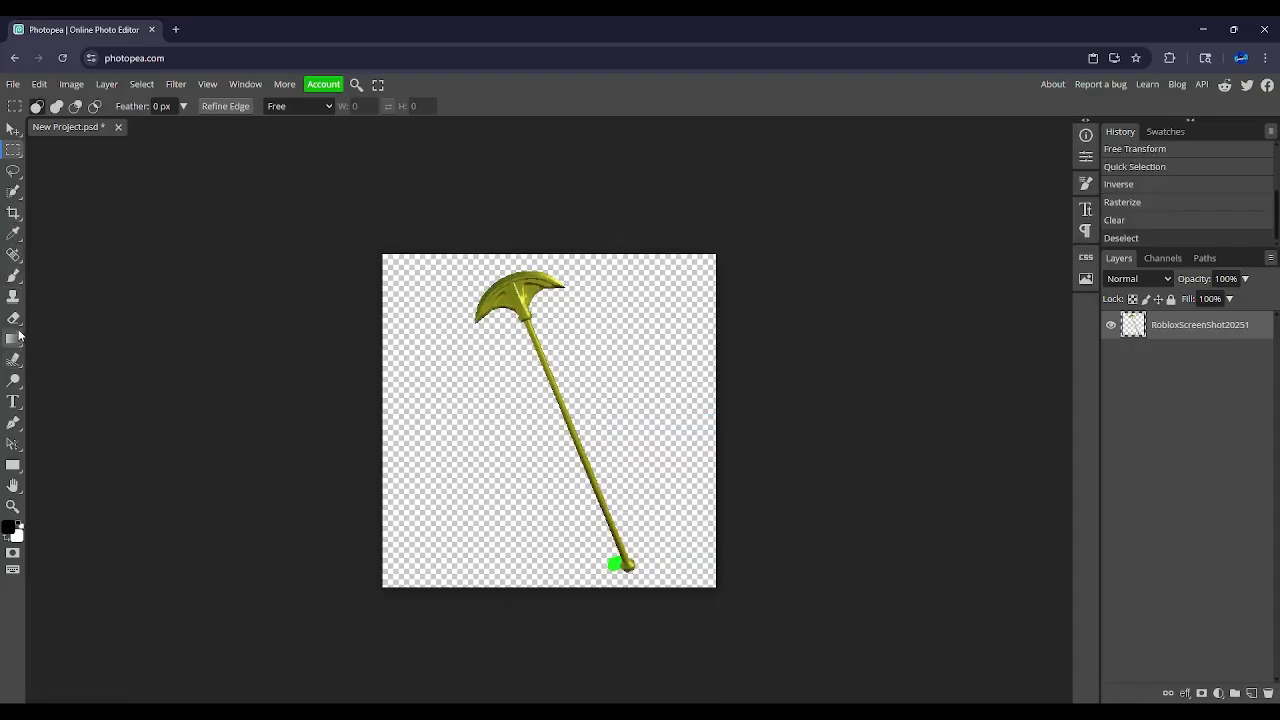
{"action": "left_click", "coordinate": [14, 318]}
{"action": "left_click_drag", "start_coordinate": [613, 568], "coordinate": [641, 555]}
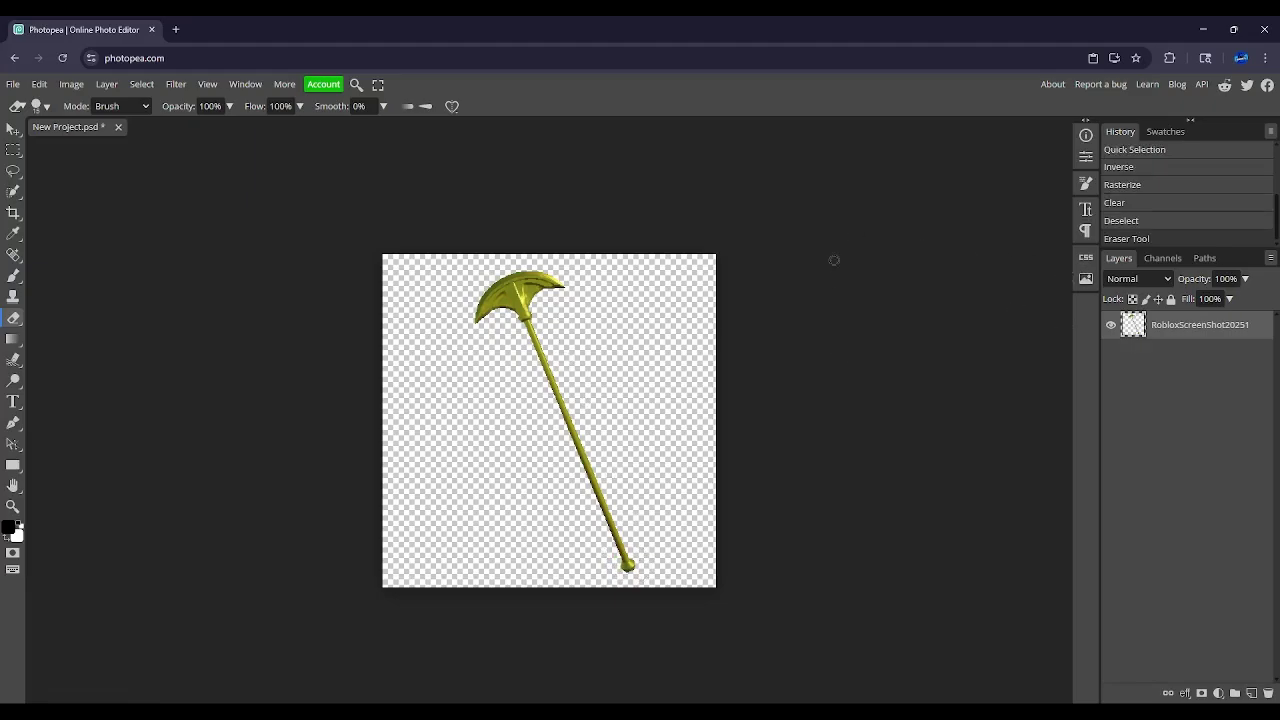
Export the image as a PNG named SandStatffTutorial
{"action": "left_click", "coordinate": [13, 84]}
{"action": "left_click", "coordinate": [13, 84]}
{"action": "mouse_move", "coordinate": [60, 284]}
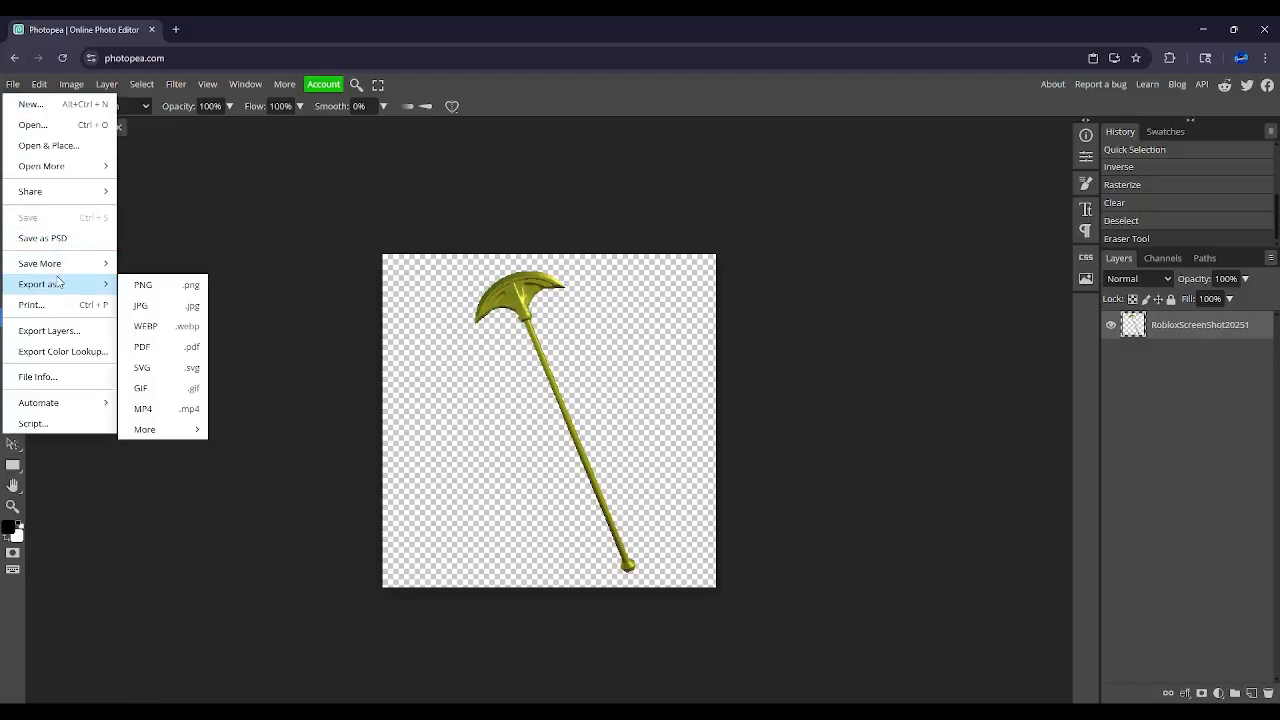
{"action": "left_click", "coordinate": [139, 286]}
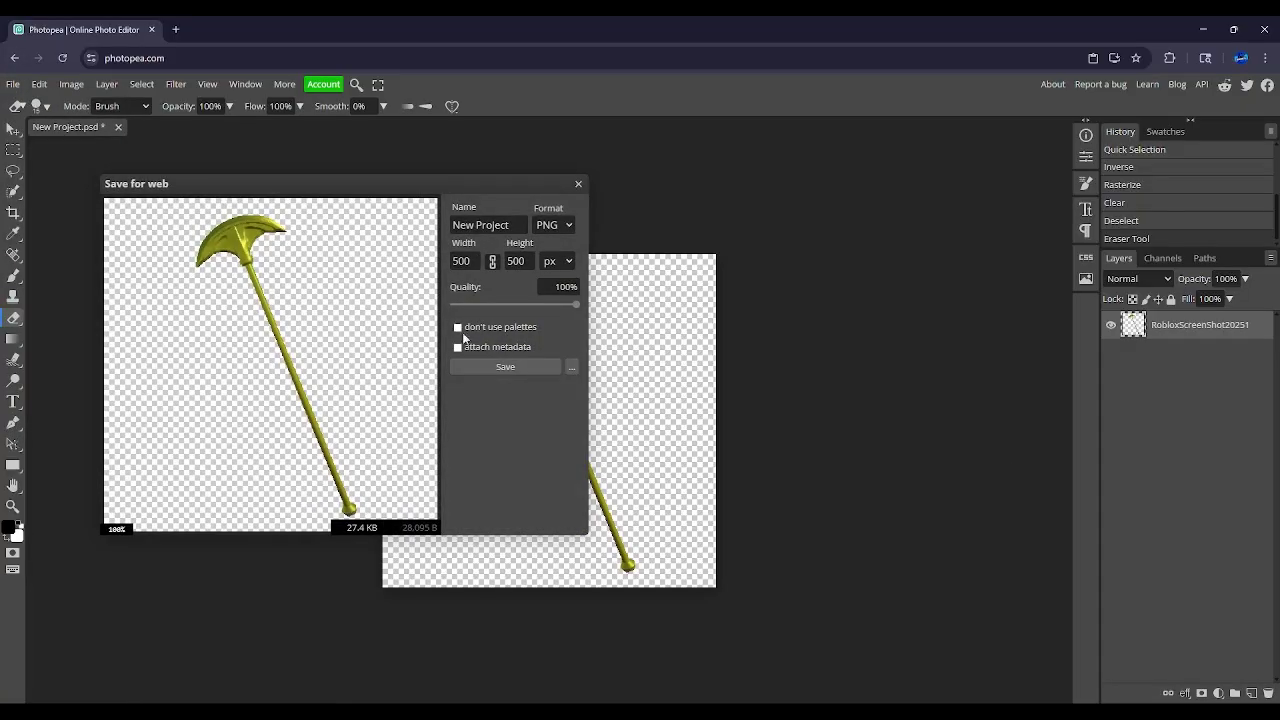
{"action": "triple_click", "coordinate": [479, 223]}
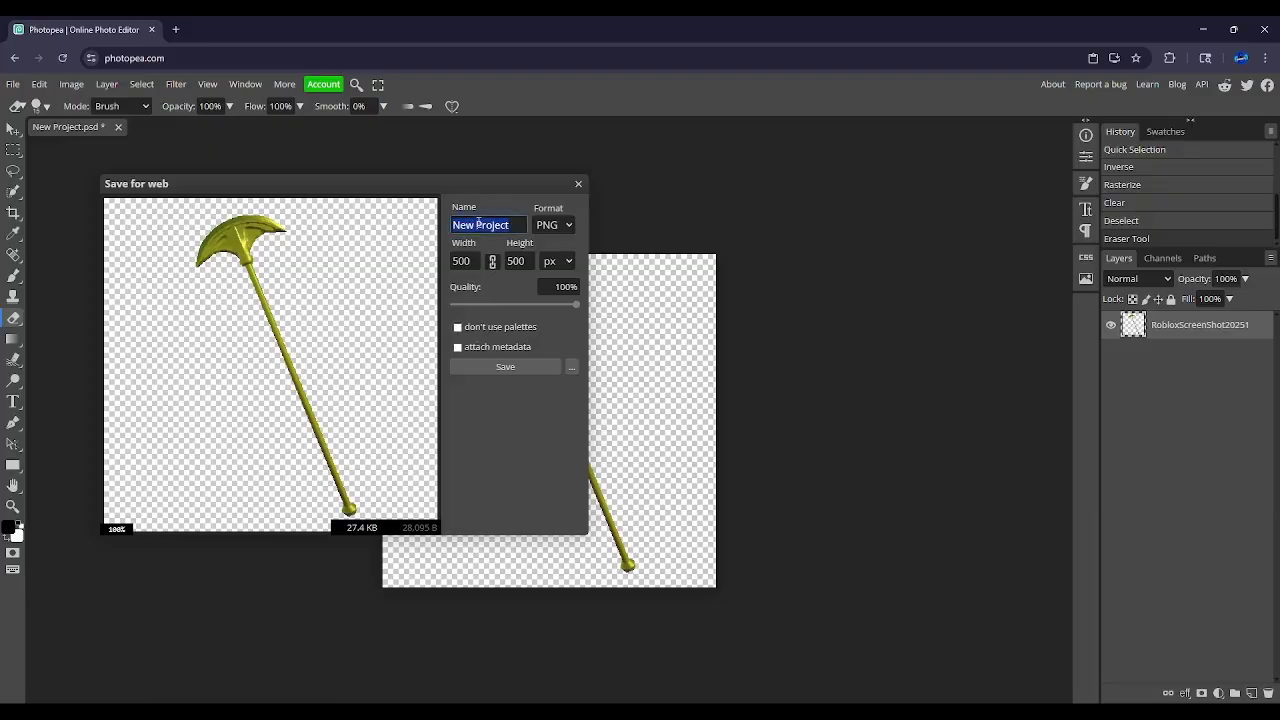
{"action": "key", "text": "BackSpace"}
{"action": "type", "text": "SandStat"}
{"action": "type", "text": "ffTutorial"}
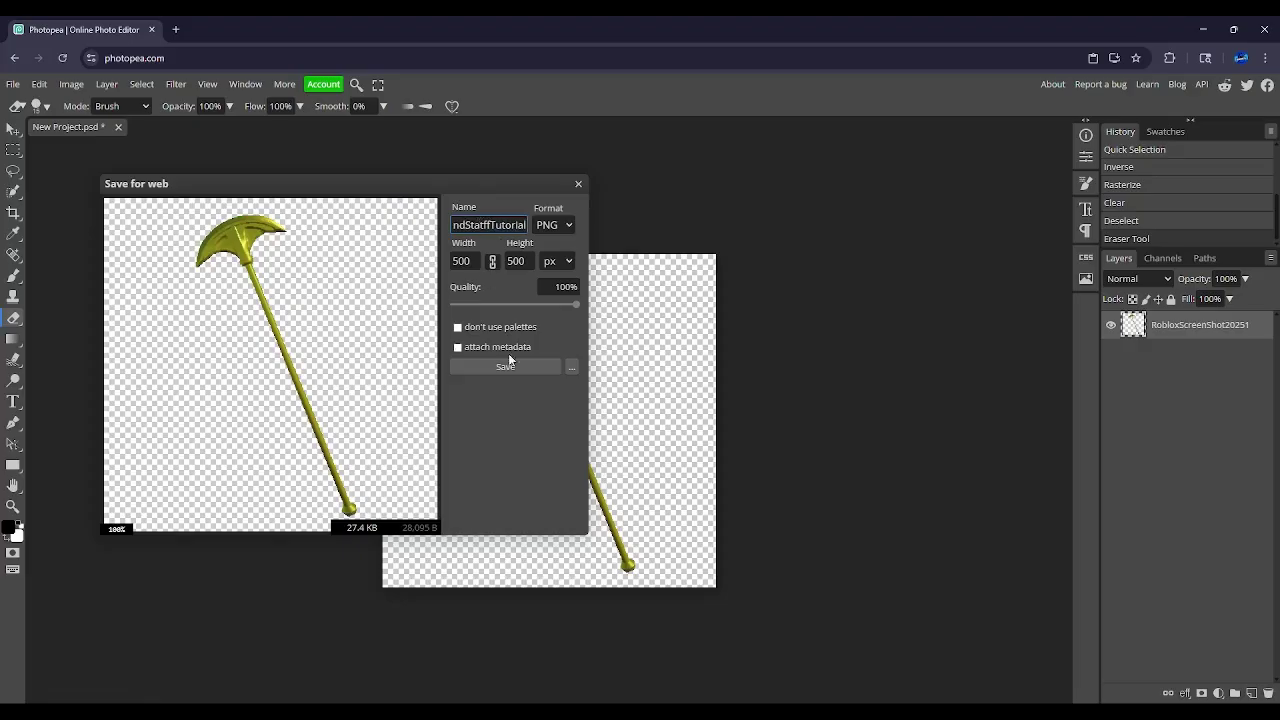
{"action": "left_click", "coordinate": [506, 366]}
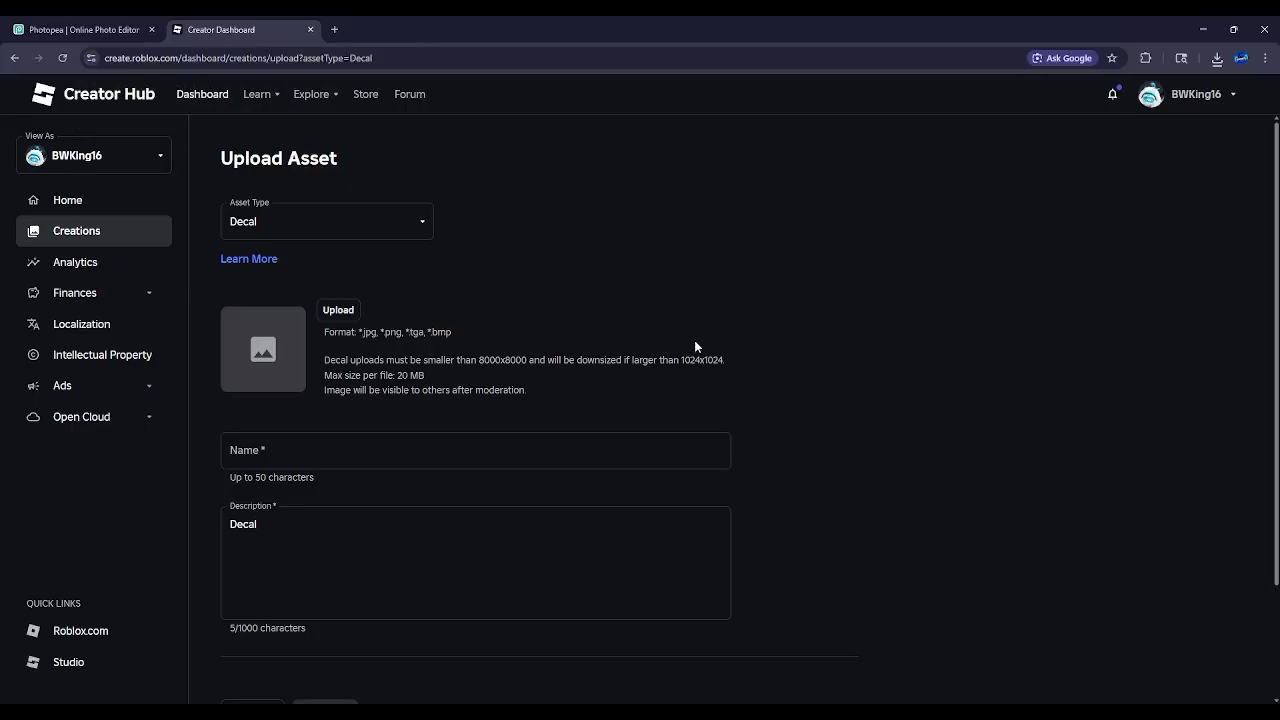
Upload SandStatffTutorial.png as a Decal asset on the Roblox Creator Hub
{"action": "left_click", "coordinate": [337, 312]}
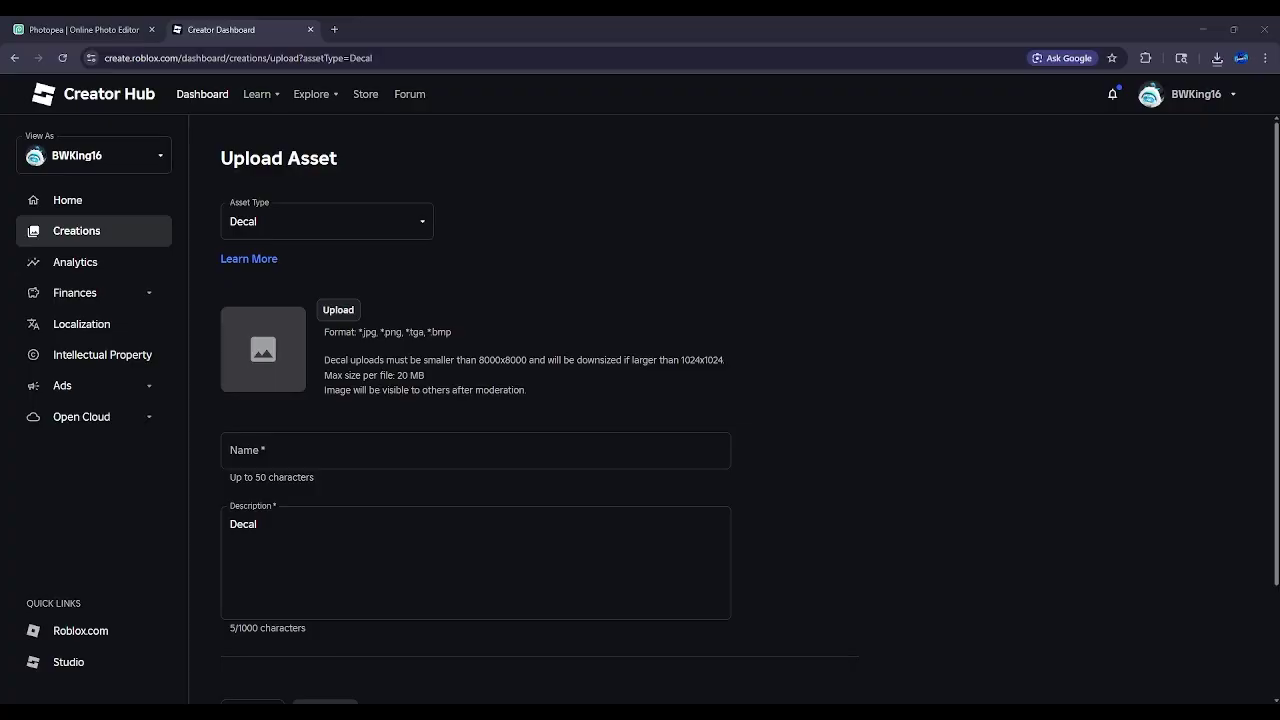
{"action": "left_click", "coordinate": [504, 347]}
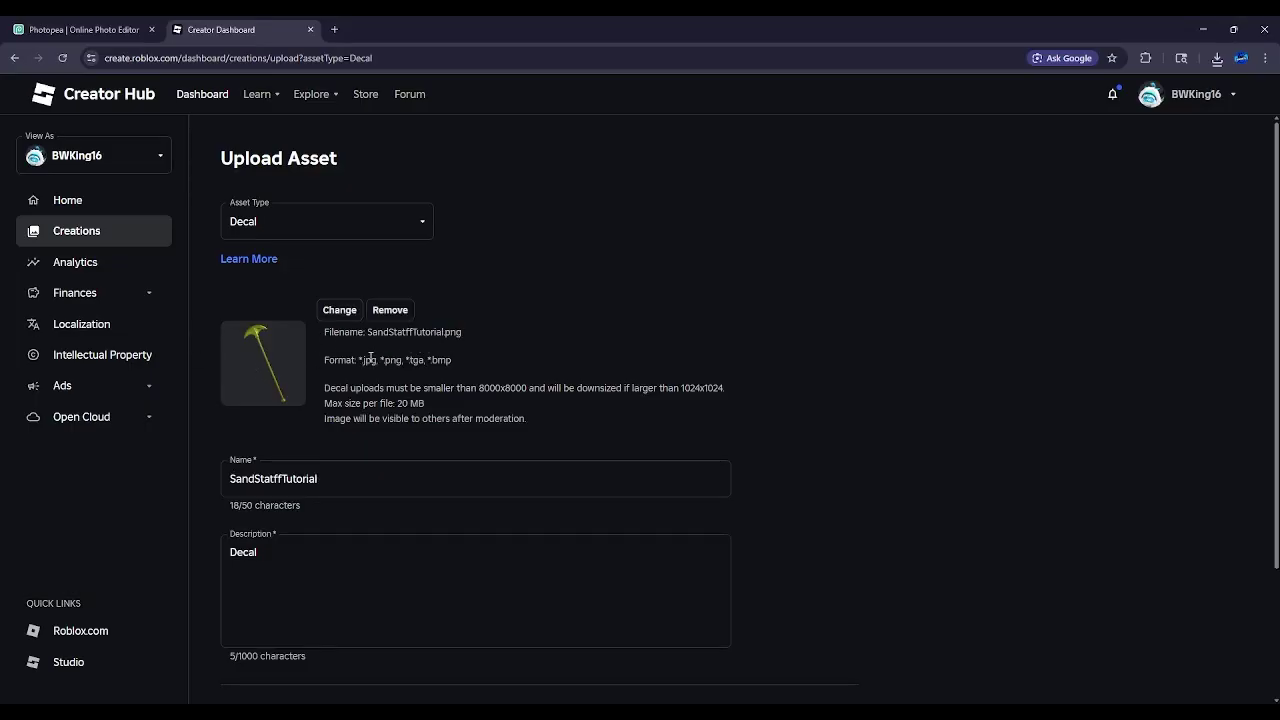
{"action": "scroll", "coordinate": [330, 364], "scroll_direction": "down", "scroll_amount": 1}
{"action": "scroll", "coordinate": [330, 400], "scroll_direction": "down", "scroll_amount": 1}
{"action": "left_click", "coordinate": [333, 610]}
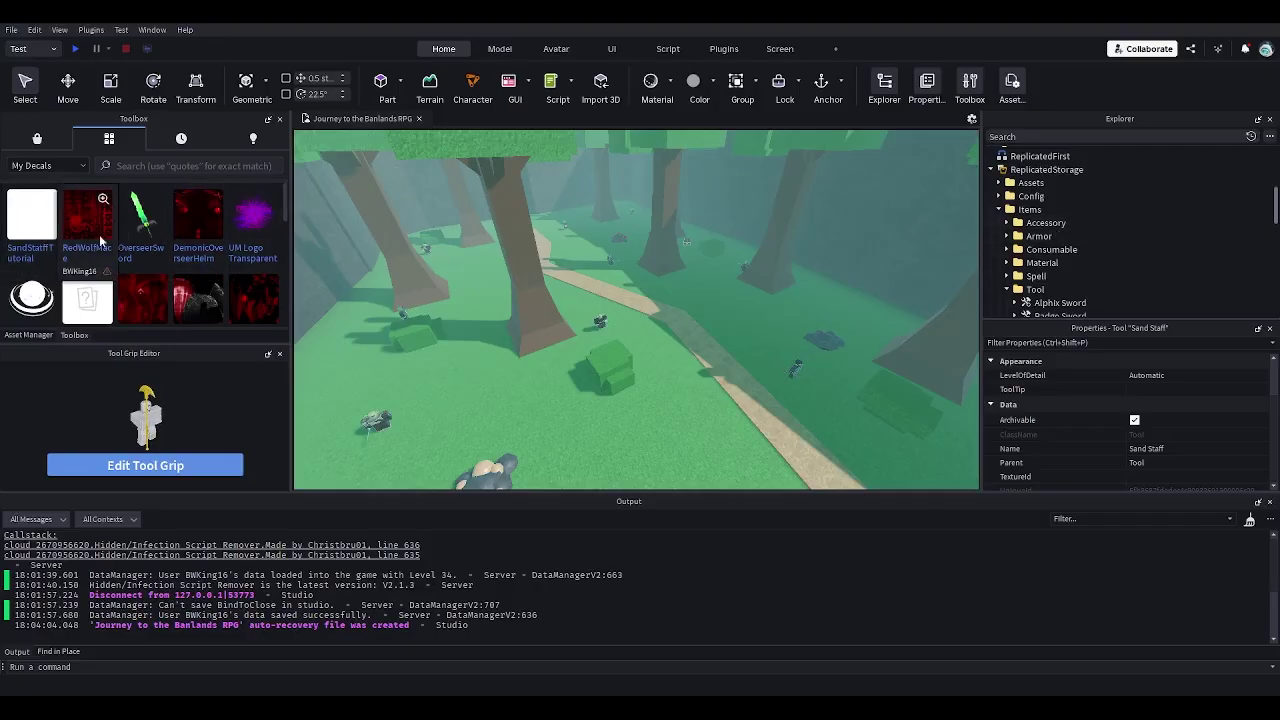
{"action": "left_click", "coordinate": [672, 396]}
{"action": "key", "text": "ctrl+v"}
{"action": "key", "text": "f"}
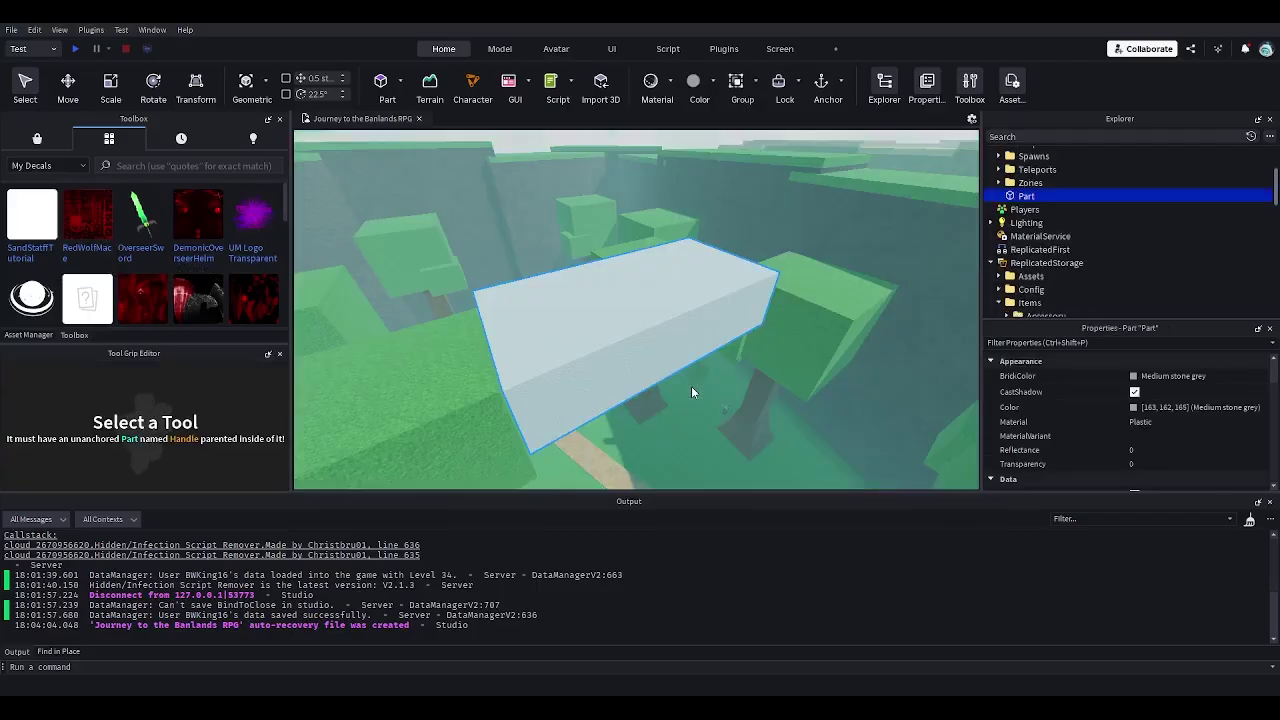
{"action": "left_click", "coordinate": [958, 260]}
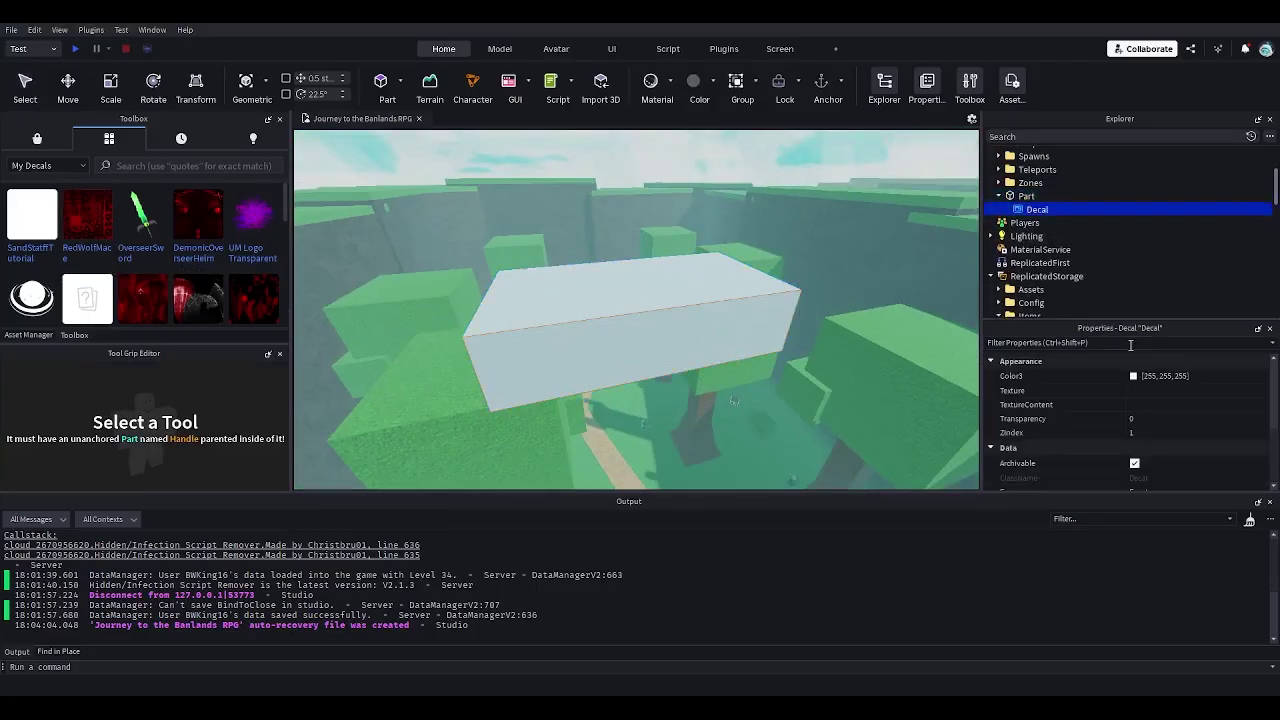
{"action": "left_click", "coordinate": [1170, 394]}
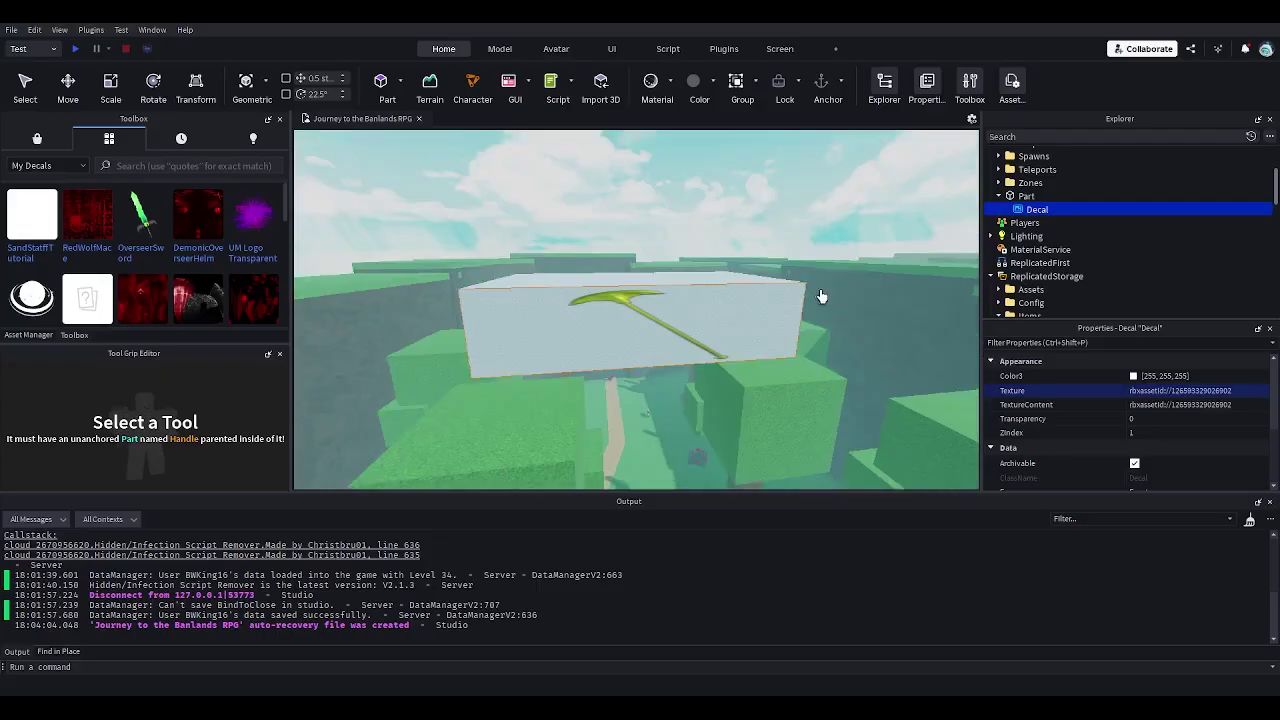
{"action": "scroll", "coordinate": [767, 292], "scroll_direction": "down", "scroll_amount": 3}
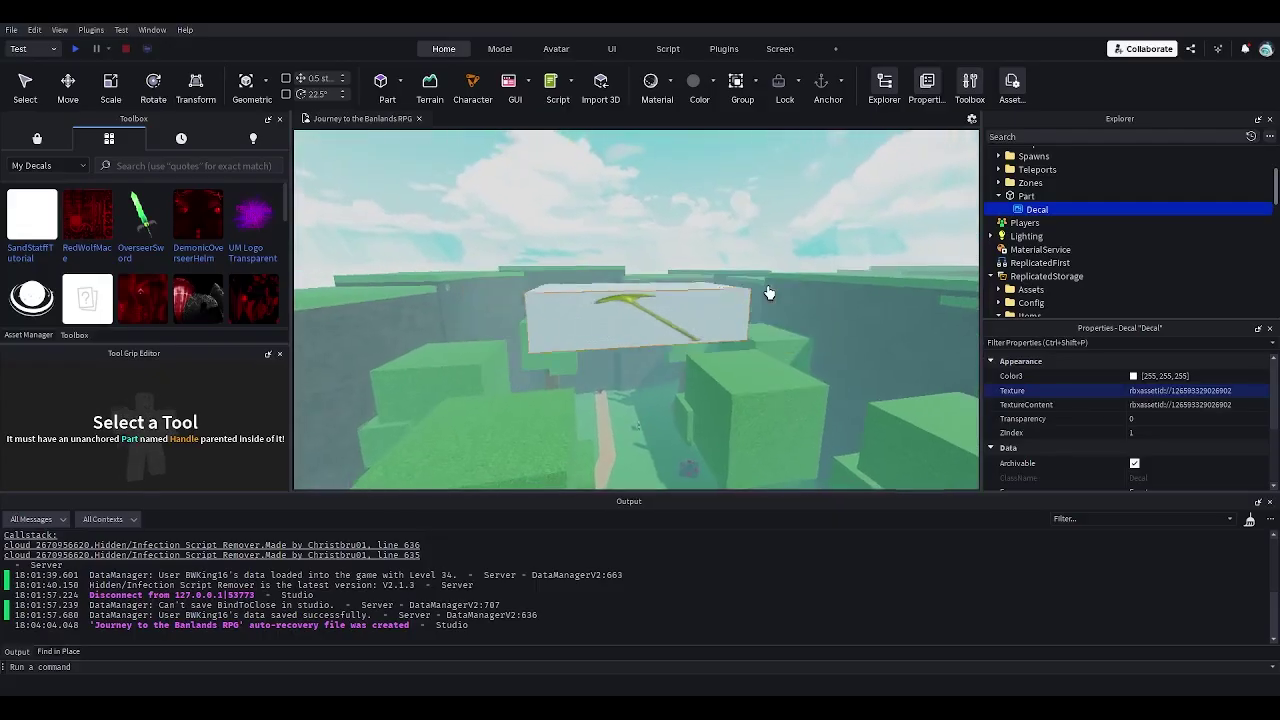
{"action": "scroll", "coordinate": [767, 292], "scroll_direction": "down", "scroll_amount": 1}
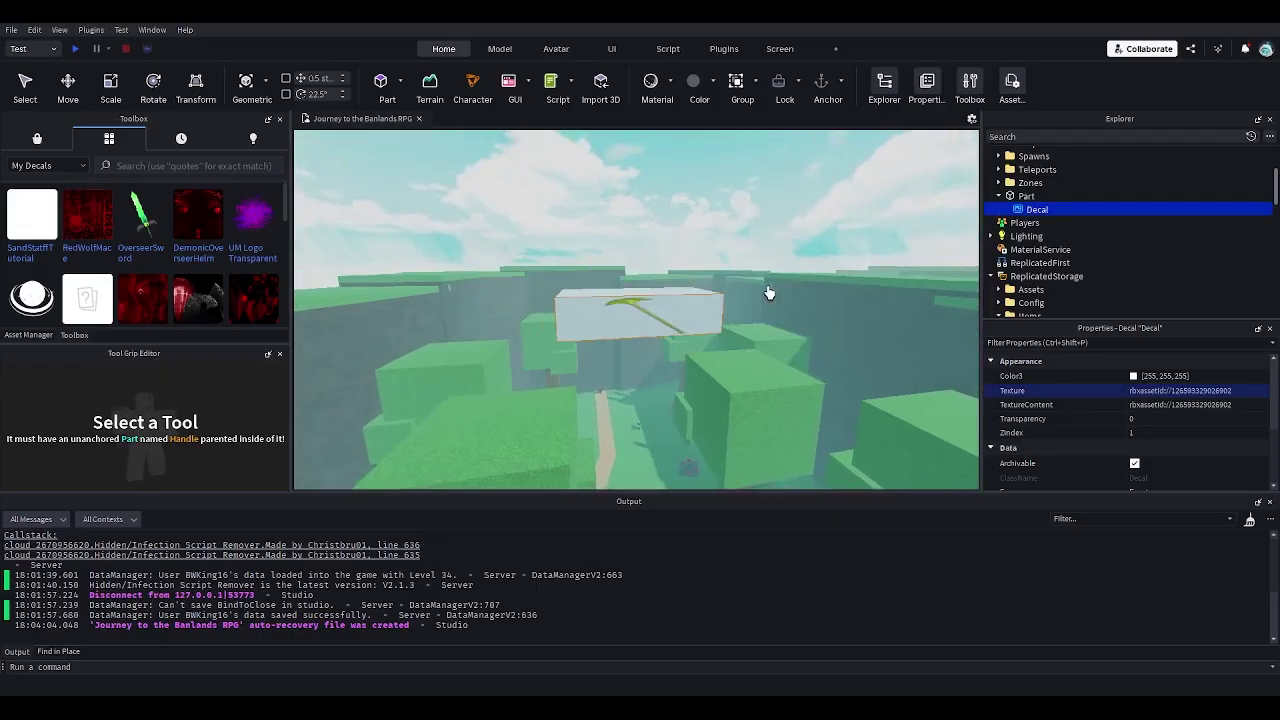
Switch the Toolbox to the Creator Store models and clear the "darkheart" search
{"action": "left_click", "coordinate": [53, 161]}
{"action": "left_click", "coordinate": [46, 183]}
{"action": "left_click", "coordinate": [38, 140]}
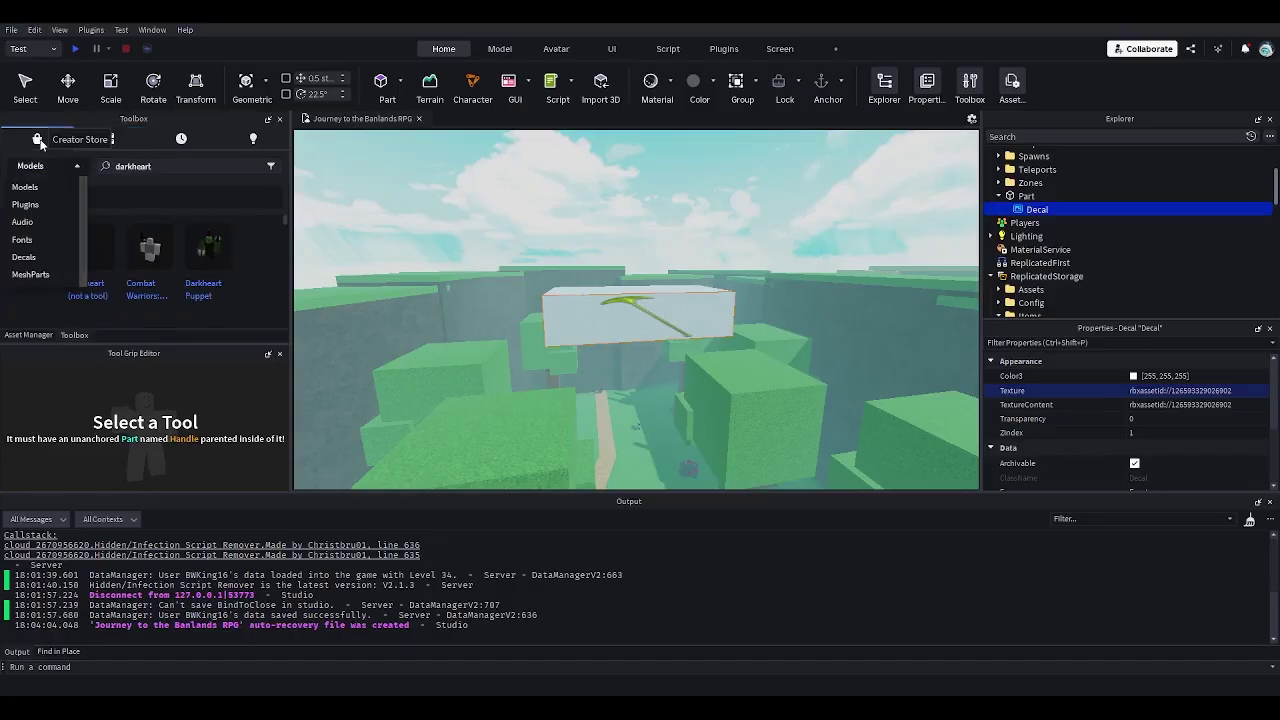
{"action": "left_click", "coordinate": [171, 172]}
{"action": "left_click", "coordinate": [171, 170]}
{"action": "key", "text": "BackSpace"}
{"action": "key", "text": "BackSpace"}
{"action": "key", "text": "BackSpace"}
{"action": "key", "text": "BackSpace"}
{"action": "key", "text": "BackSpace"}
{"action": "key", "text": "BackSpace"}
{"action": "key", "text": "BackSpace"}
{"action": "key", "text": "BackSpace"}
{"action": "key", "text": "BackSpace"}
{"action": "key", "text": "Return"}
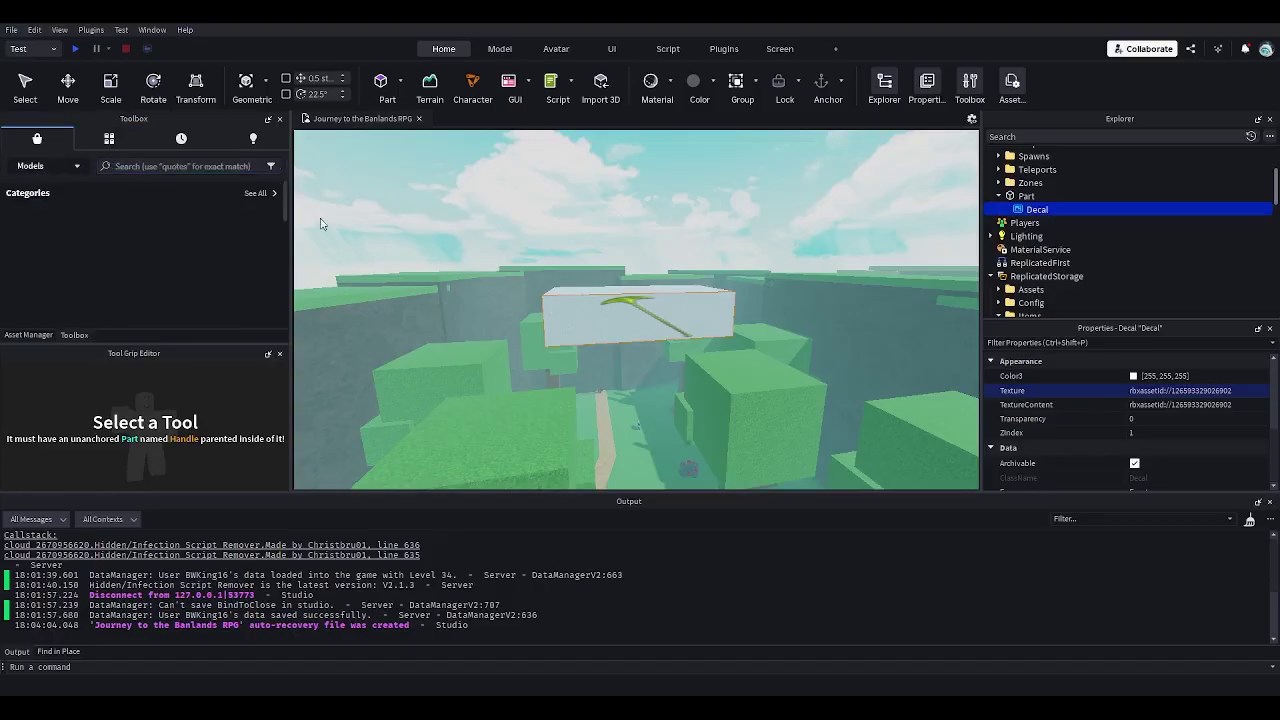
Resize the part into a roughly square upright panel that shows the staff undistorted, and select its Decal
{"action": "scroll", "coordinate": [575, 321], "scroll_direction": "up", "scroll_amount": 3}
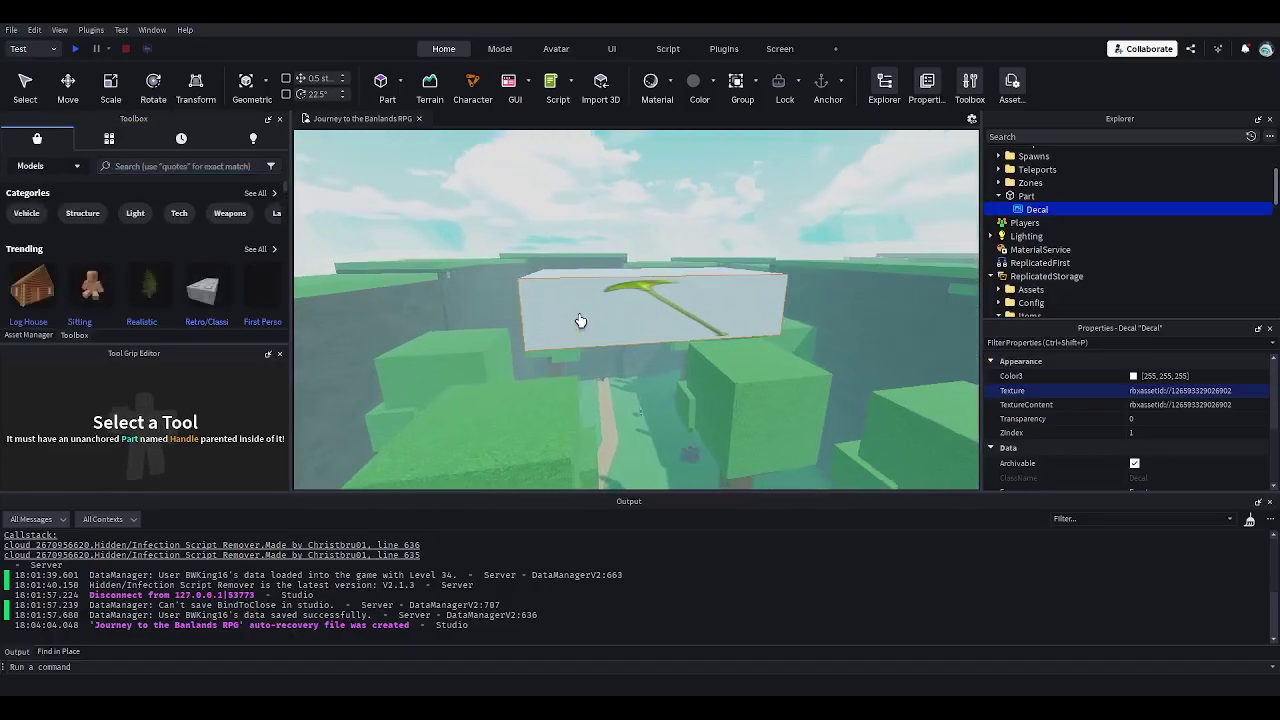
{"action": "scroll", "coordinate": [580, 321], "scroll_direction": "up", "scroll_amount": 2}
{"action": "scroll", "coordinate": [580, 320], "scroll_direction": "down", "scroll_amount": 5}
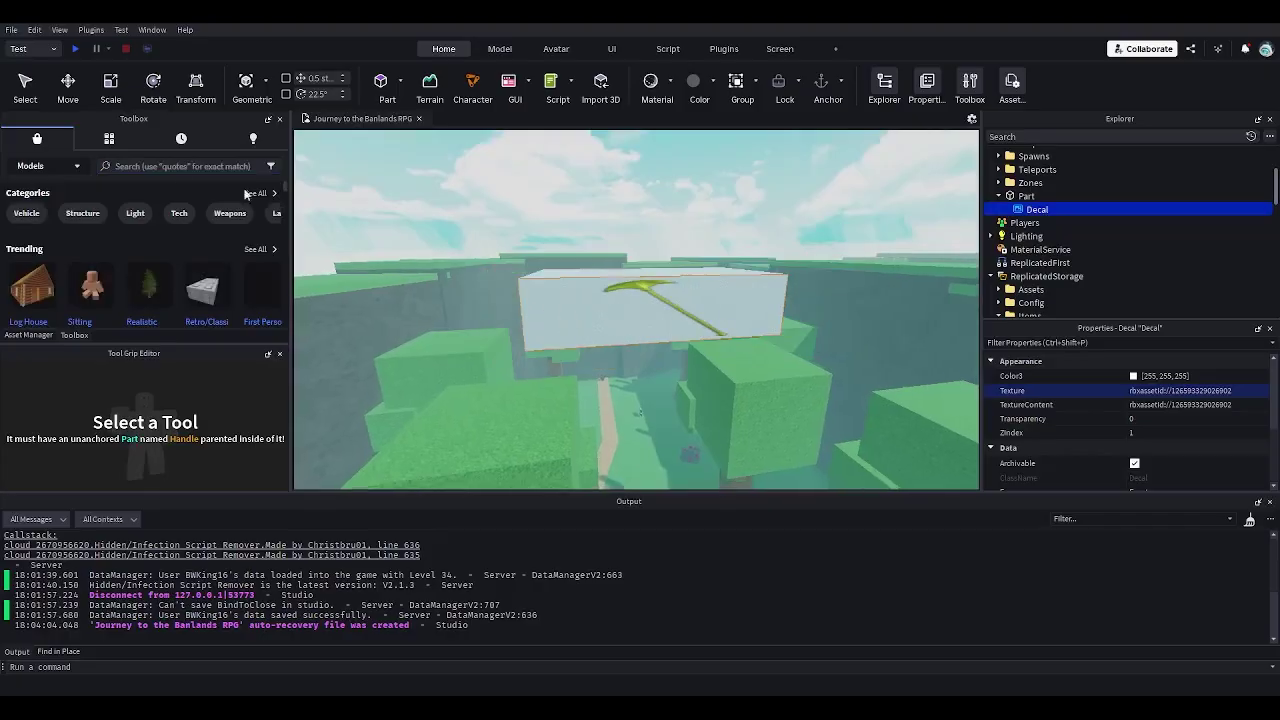
{"action": "left_click", "coordinate": [606, 287]}
{"action": "left_click_drag", "start_coordinate": [643, 269], "coordinate": [644, 208]}
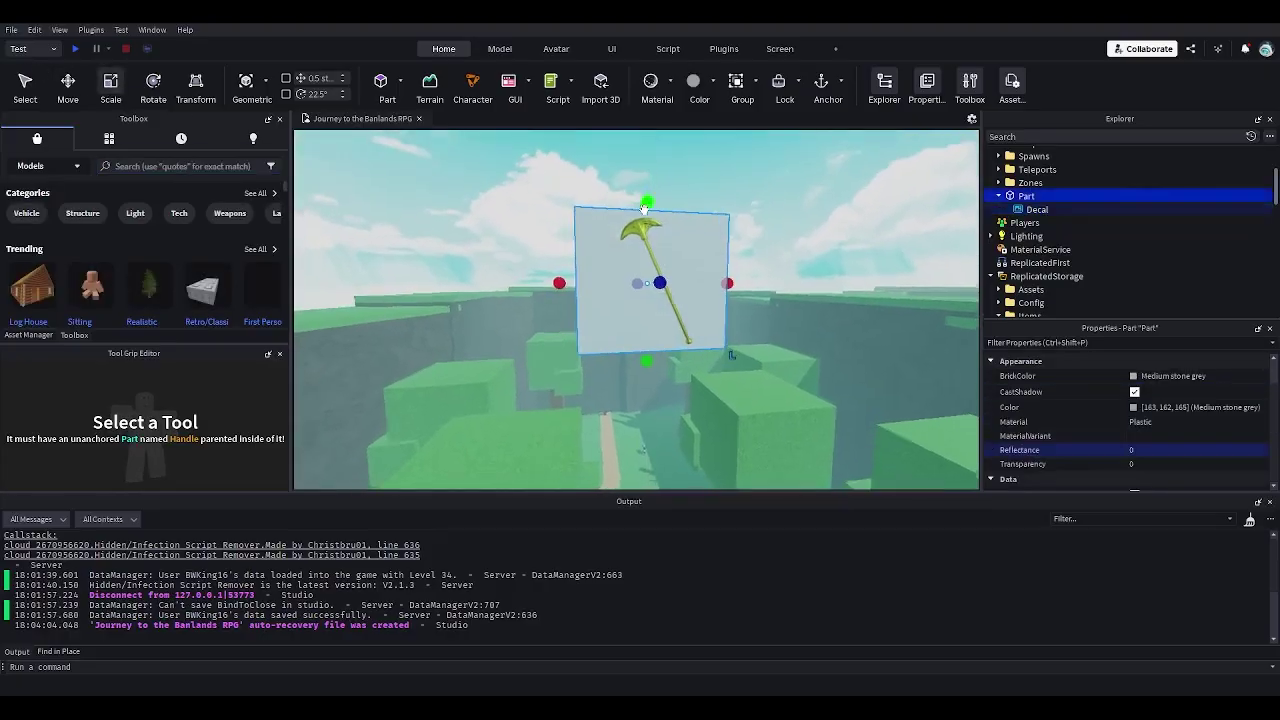
{"action": "scroll", "coordinate": [645, 207], "scroll_direction": "up", "scroll_amount": 3}
{"action": "left_click", "coordinate": [1037, 209]}
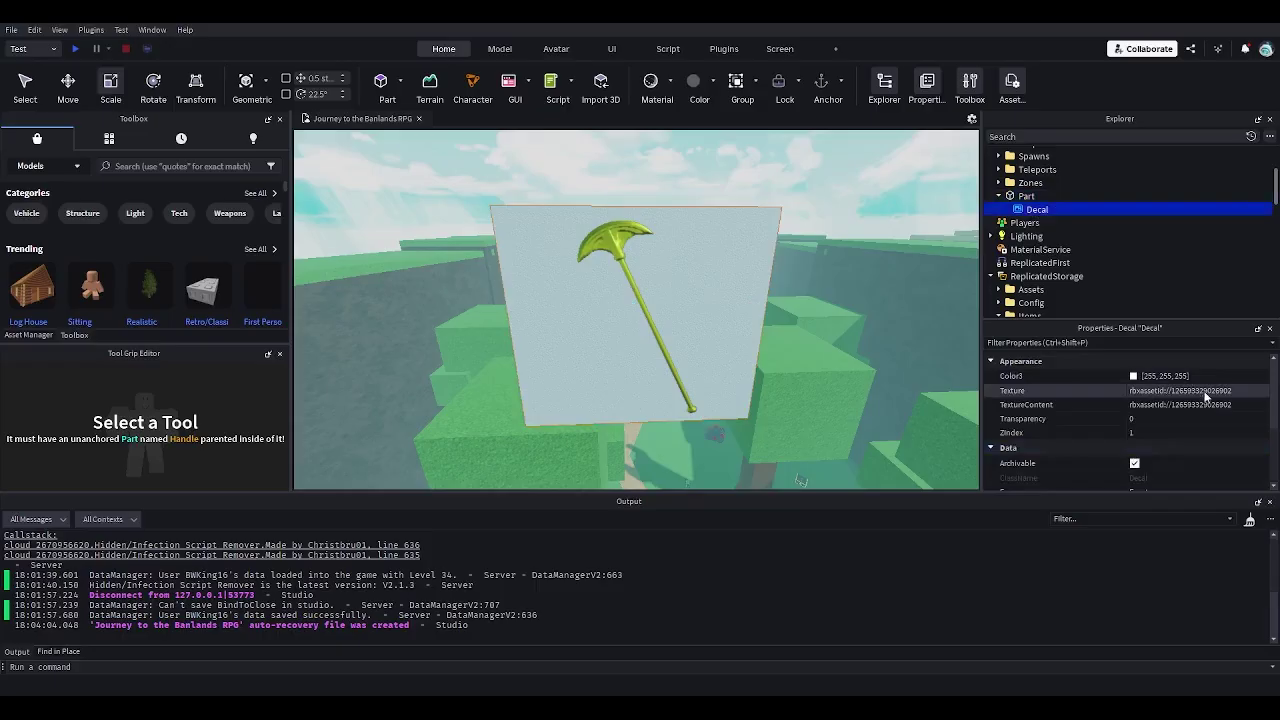
Select the part's Decal and copy the numeric ID from its Texture property
{"action": "left_click", "coordinate": [1206, 397]}
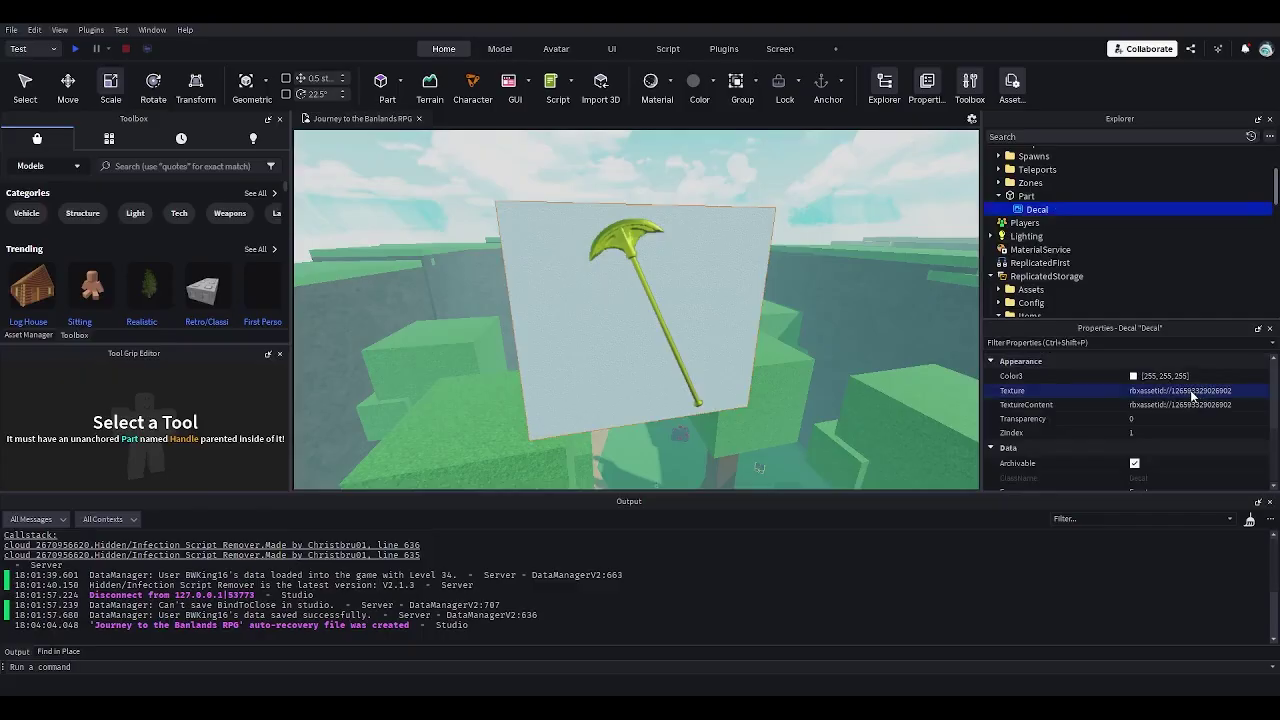
{"action": "left_click", "coordinate": [1024, 197]}
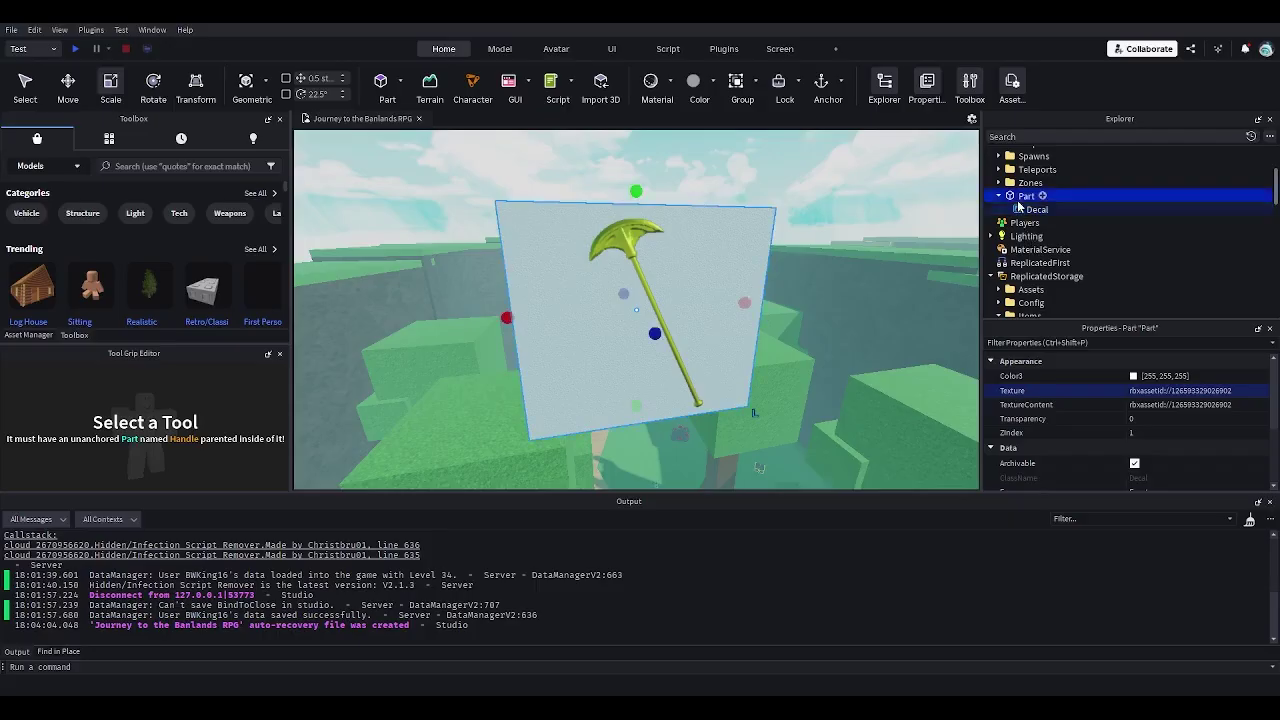
{"action": "left_click", "coordinate": [1032, 210]}
{"action": "left_click", "coordinate": [1168, 396]}
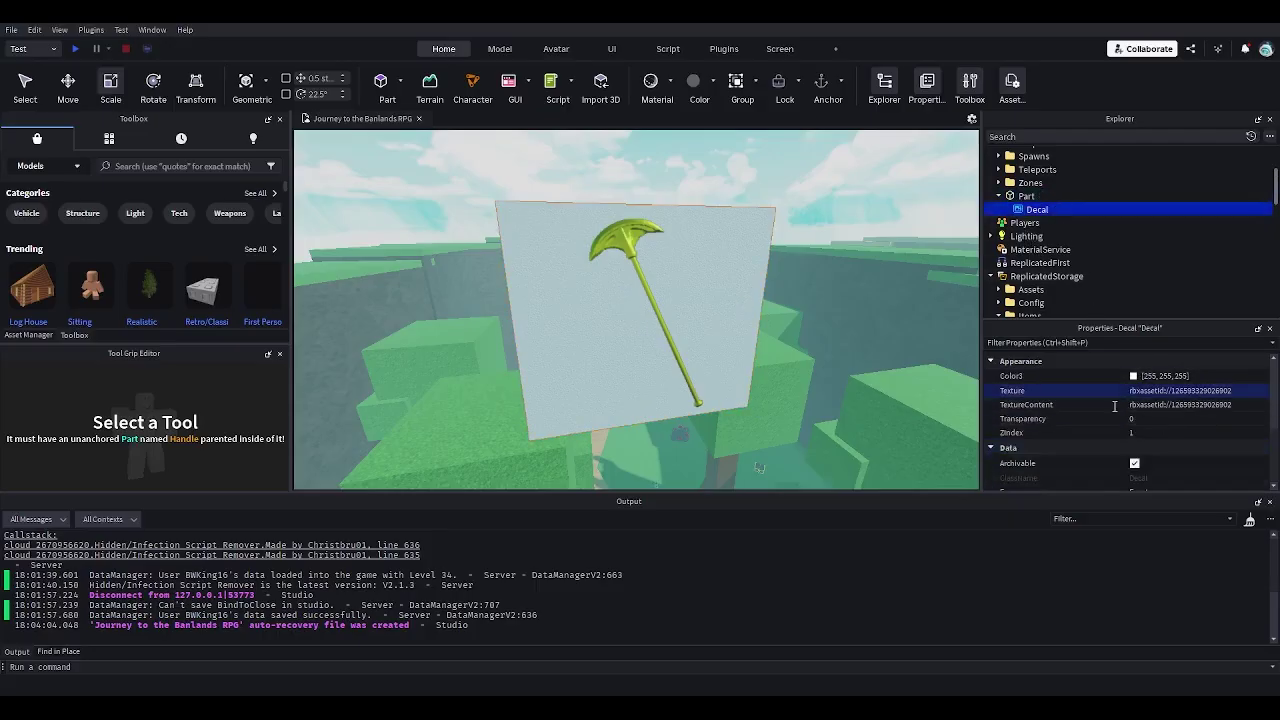
{"action": "left_click", "coordinate": [1030, 238]}
{"action": "scroll", "coordinate": [1022, 246], "scroll_direction": "down", "scroll_amount": 5}
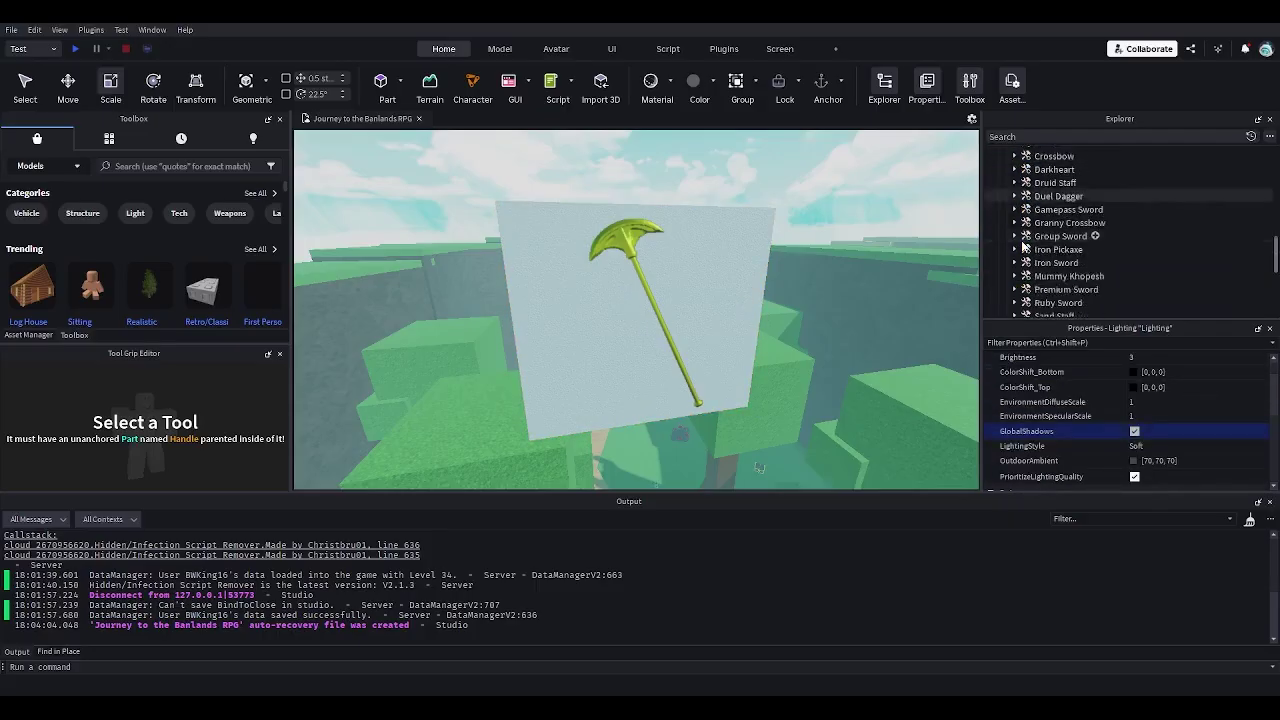
{"action": "scroll", "coordinate": [1022, 247], "scroll_direction": "down", "scroll_amount": 2}
{"action": "left_click", "coordinate": [1015, 237]}
{"action": "left_click", "coordinate": [1034, 262]}
{"action": "double_click", "coordinate": [1034, 250]}
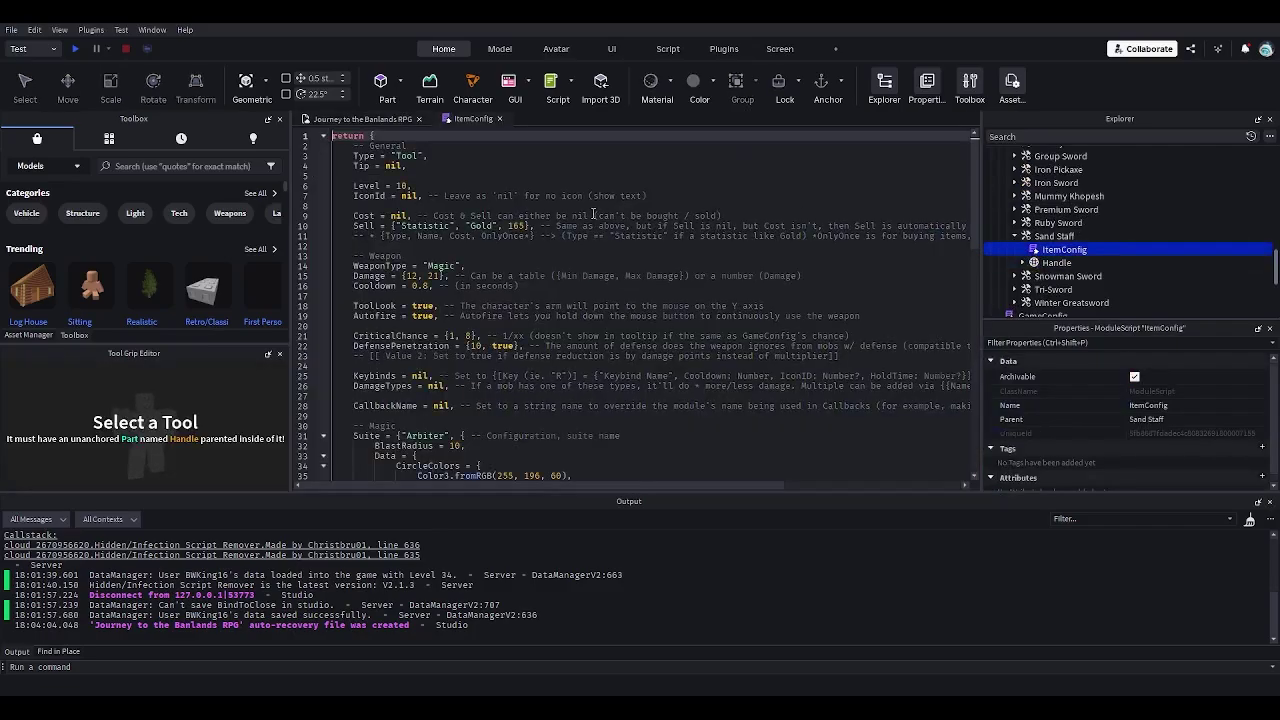
{"action": "double_click", "coordinate": [410, 196]}
{"action": "key", "text": "ctrl+v"}
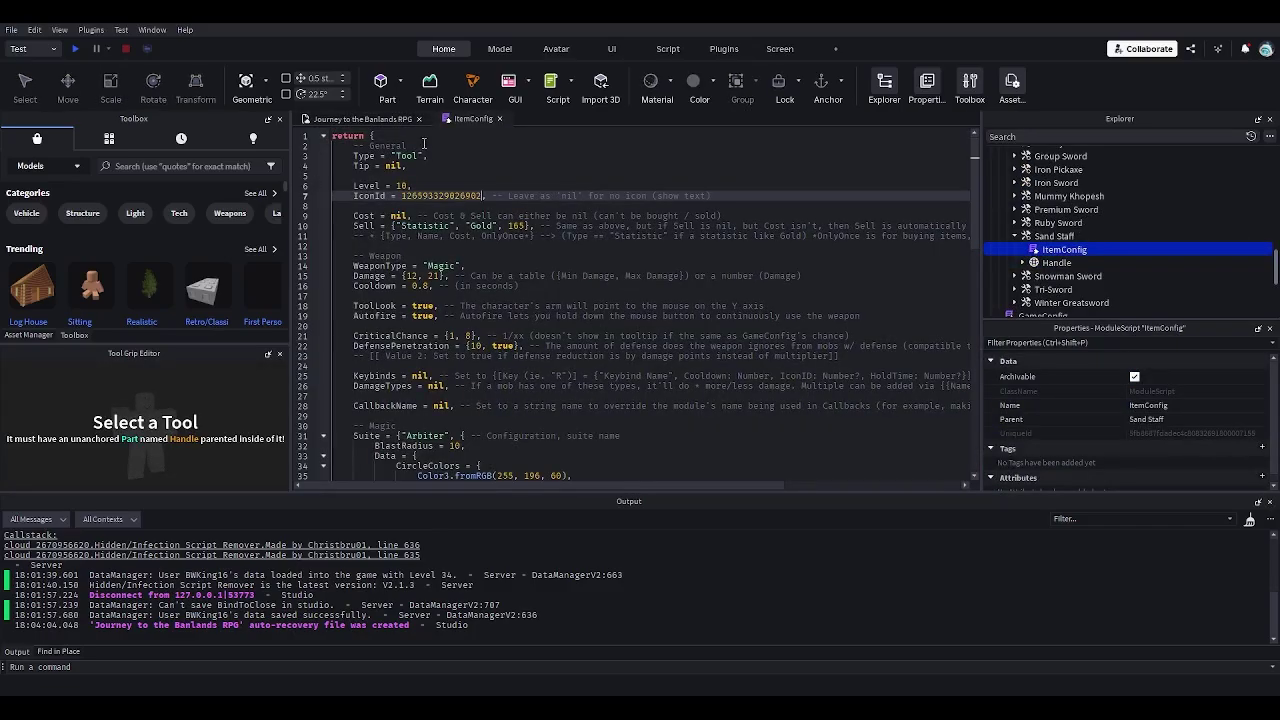
Close the ItemConfig script and delete the temporary decal Part from the workspace
{"action": "left_click", "coordinate": [499, 118]}
{"action": "scroll", "coordinate": [1042, 246], "scroll_direction": "up", "scroll_amount": 3}
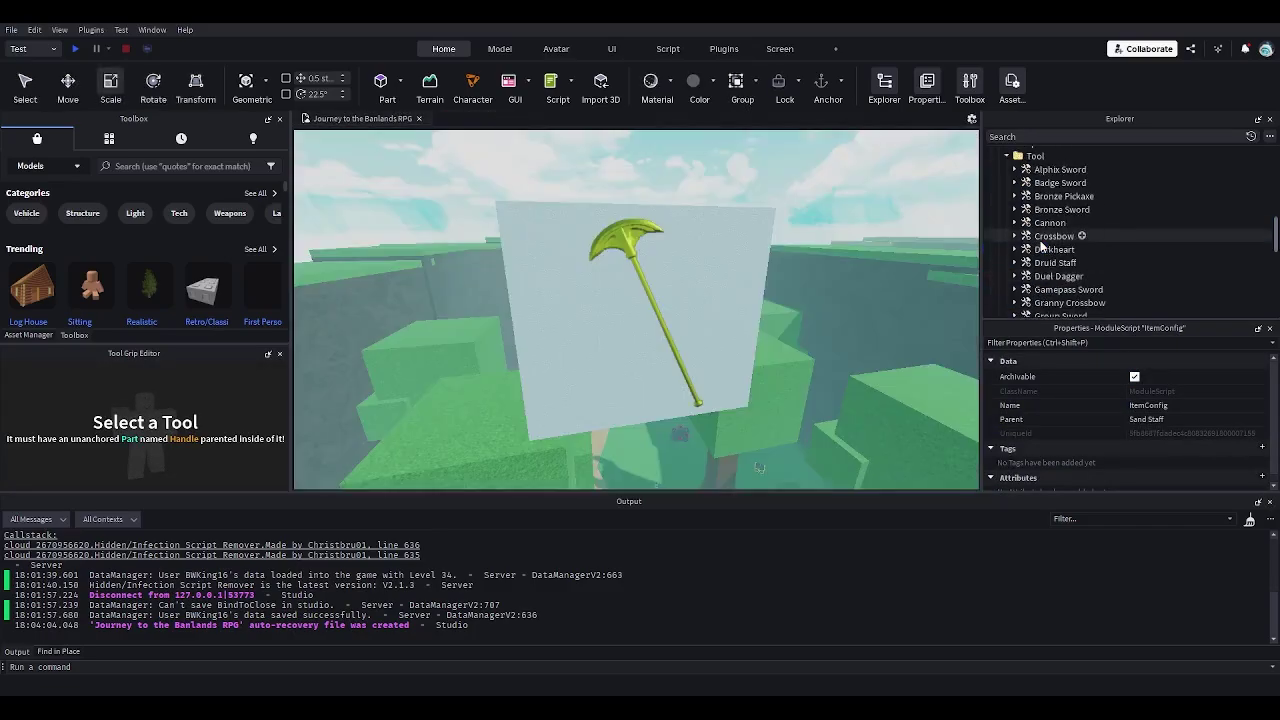
{"action": "scroll", "coordinate": [1041, 245], "scroll_direction": "up", "scroll_amount": 7}
{"action": "left_click", "coordinate": [1027, 236]}
{"action": "key", "text": "Delete"}
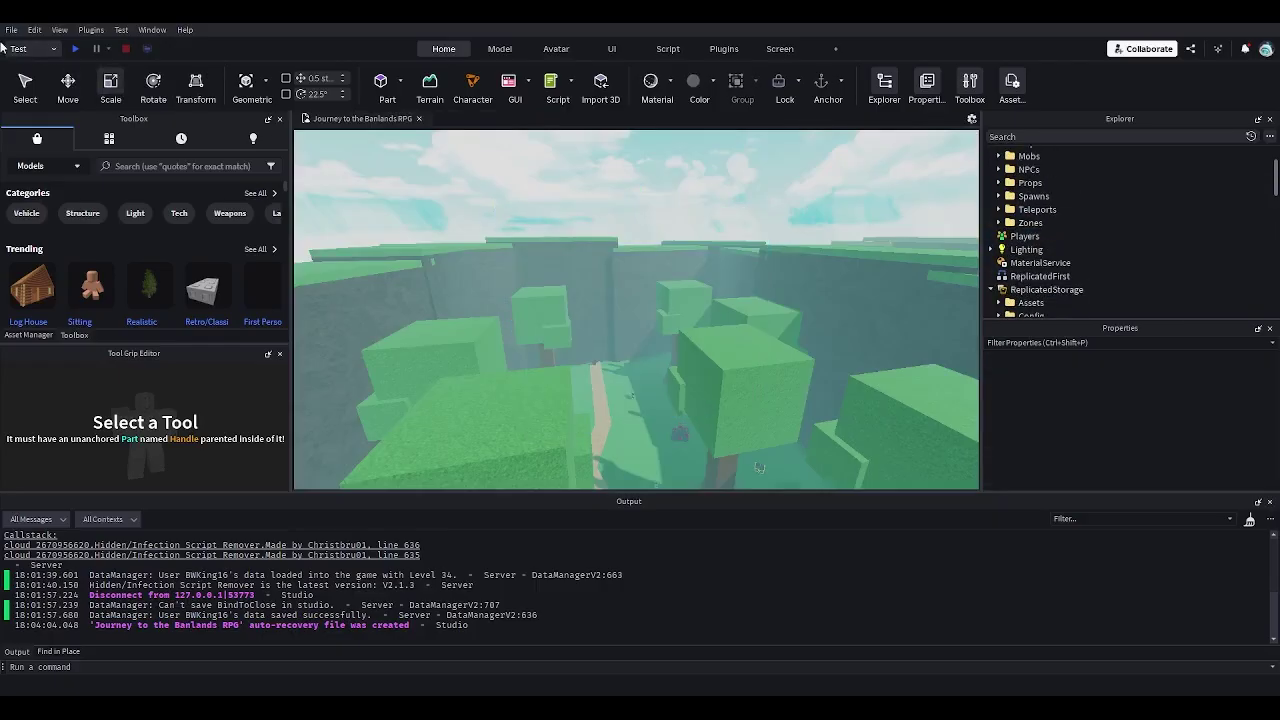
Start a playtest, equip the Sand Staff in slot 8 and check its icon and tooltip with the inventory open
{"action": "left_click", "coordinate": [74, 48]}
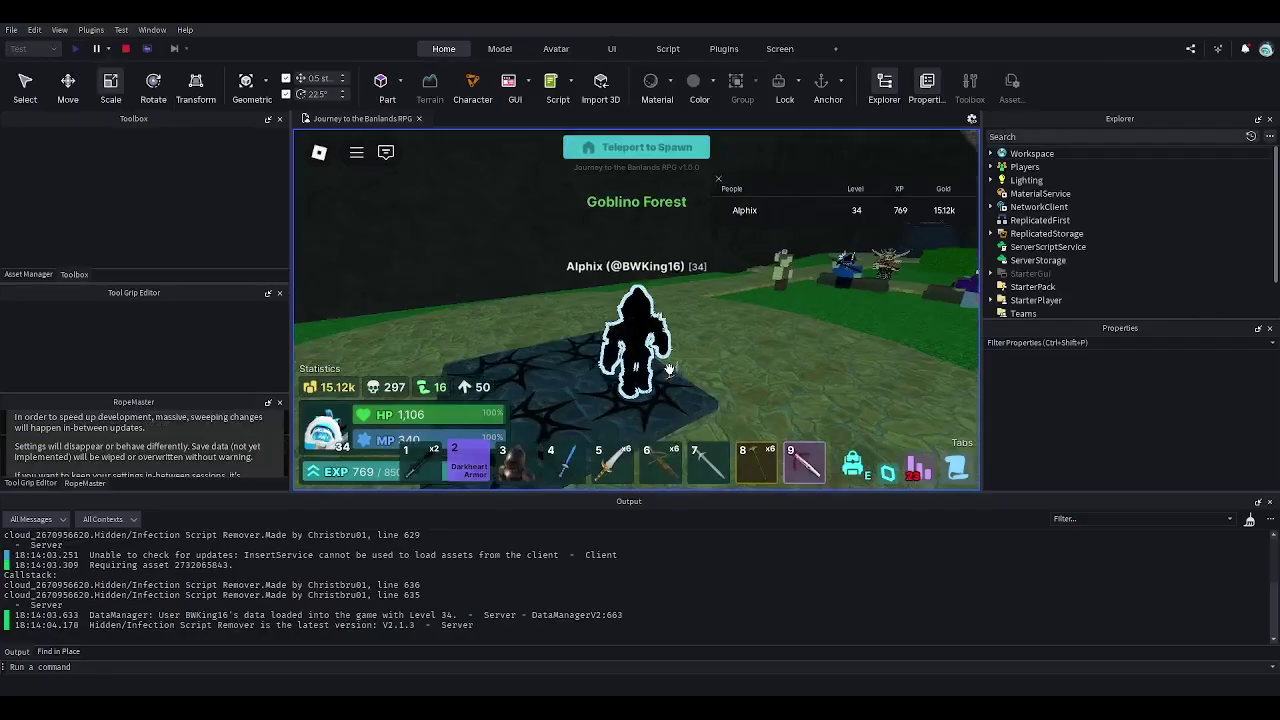
{"action": "right_click_drag", "start_coordinate": [669, 370], "coordinate": [690, 382]}
{"action": "left_click", "coordinate": [755, 454]}
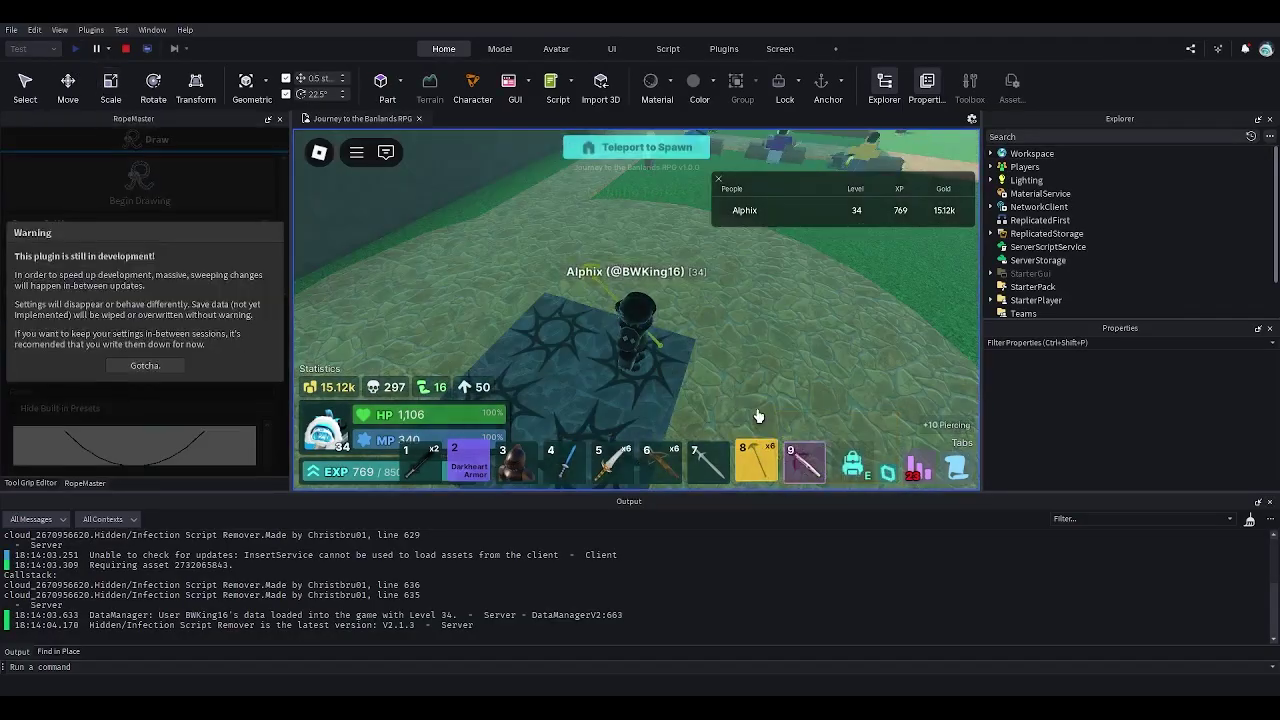
{"action": "right_click_drag", "start_coordinate": [758, 416], "coordinate": [743, 386]}
{"action": "key", "text": "e"}
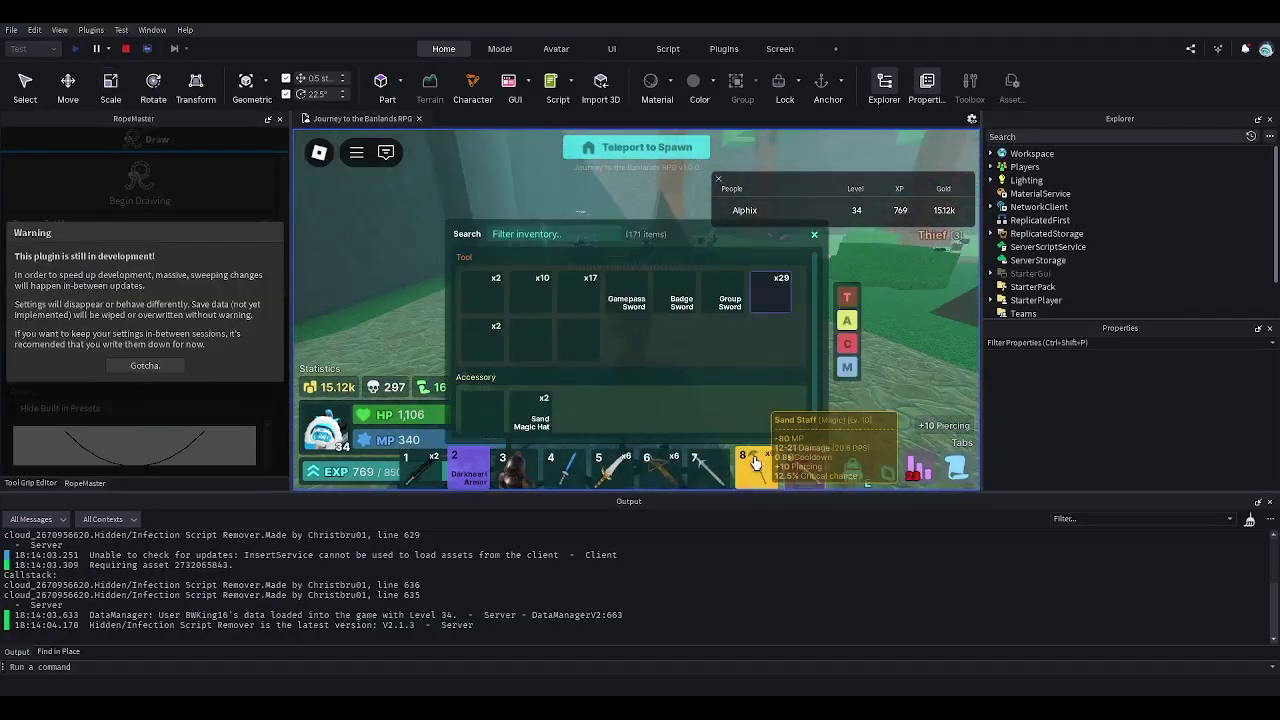
{"action": "key", "text": "grave"}
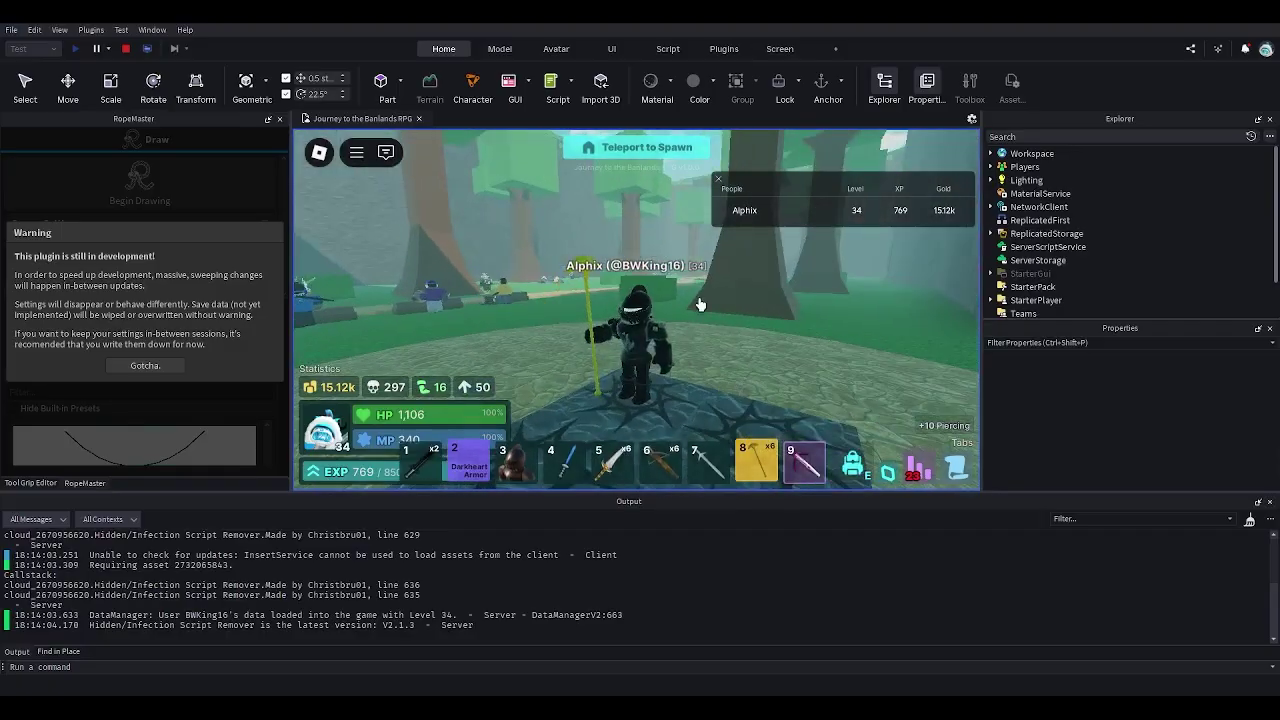
Test-fire the Sand Staff at spawn, then walk into Goblino Forest and attack the goblins with it
{"action": "left_click", "coordinate": [710, 371]}
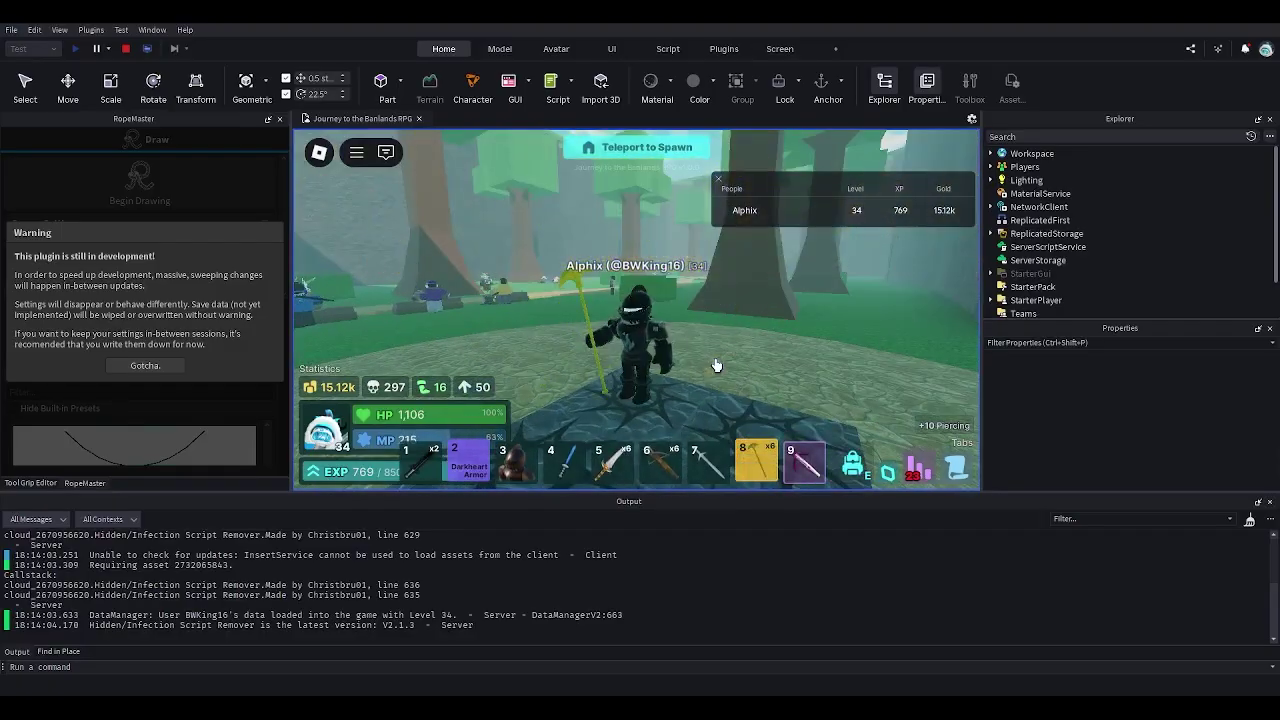
{"action": "scroll", "coordinate": [716, 364], "scroll_direction": "up", "scroll_amount": 5}
{"action": "scroll", "coordinate": [638, 317], "scroll_direction": "down", "scroll_amount": 4}
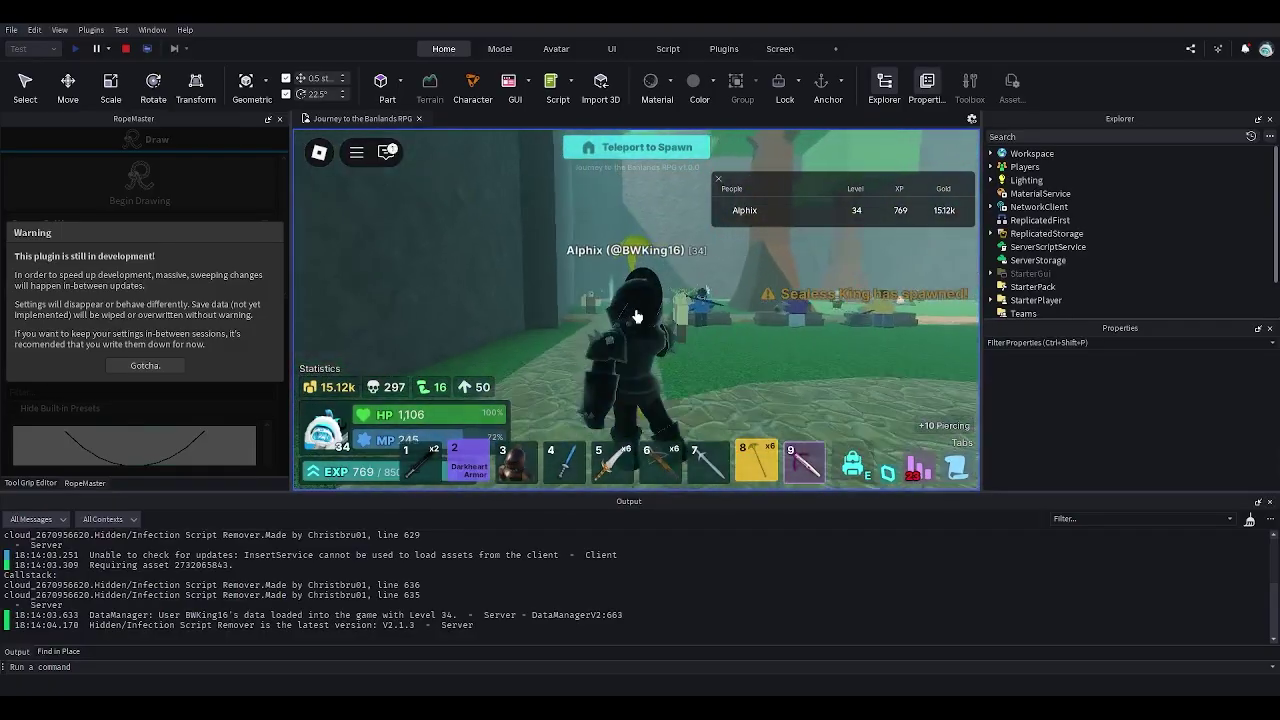
{"action": "key", "text": "w"}
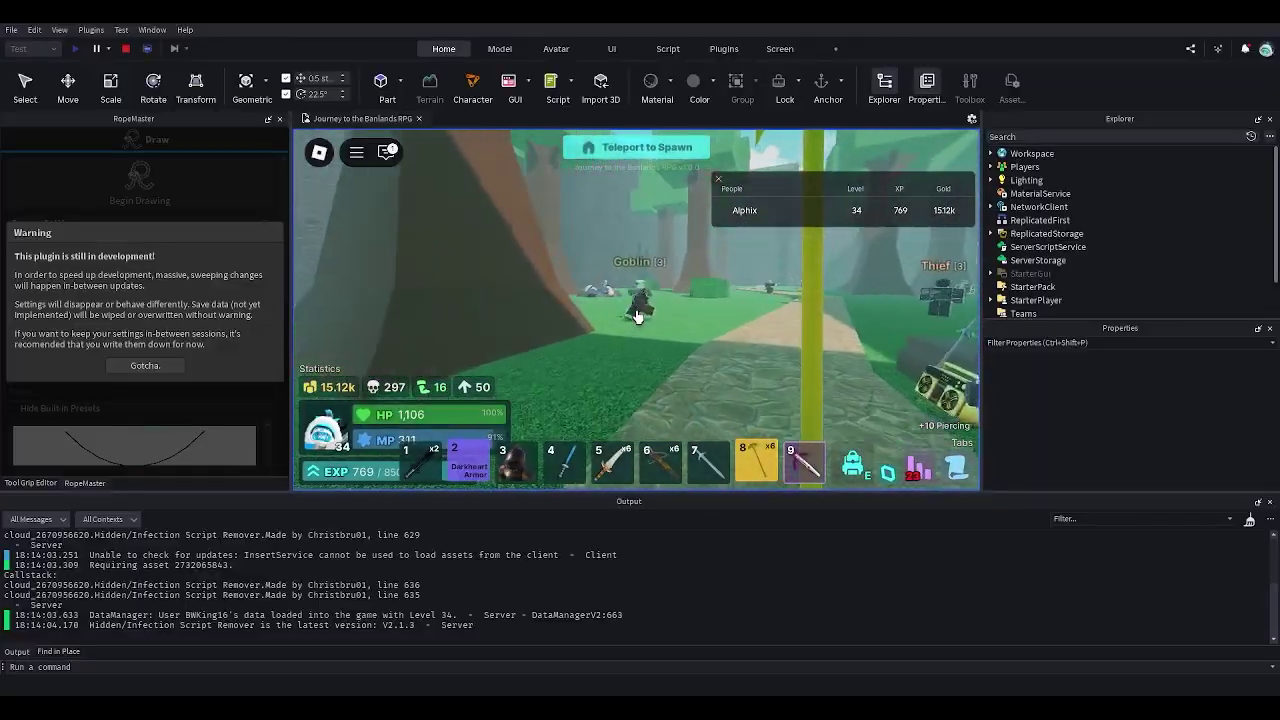
{"action": "left_click", "coordinate": [637, 316]}
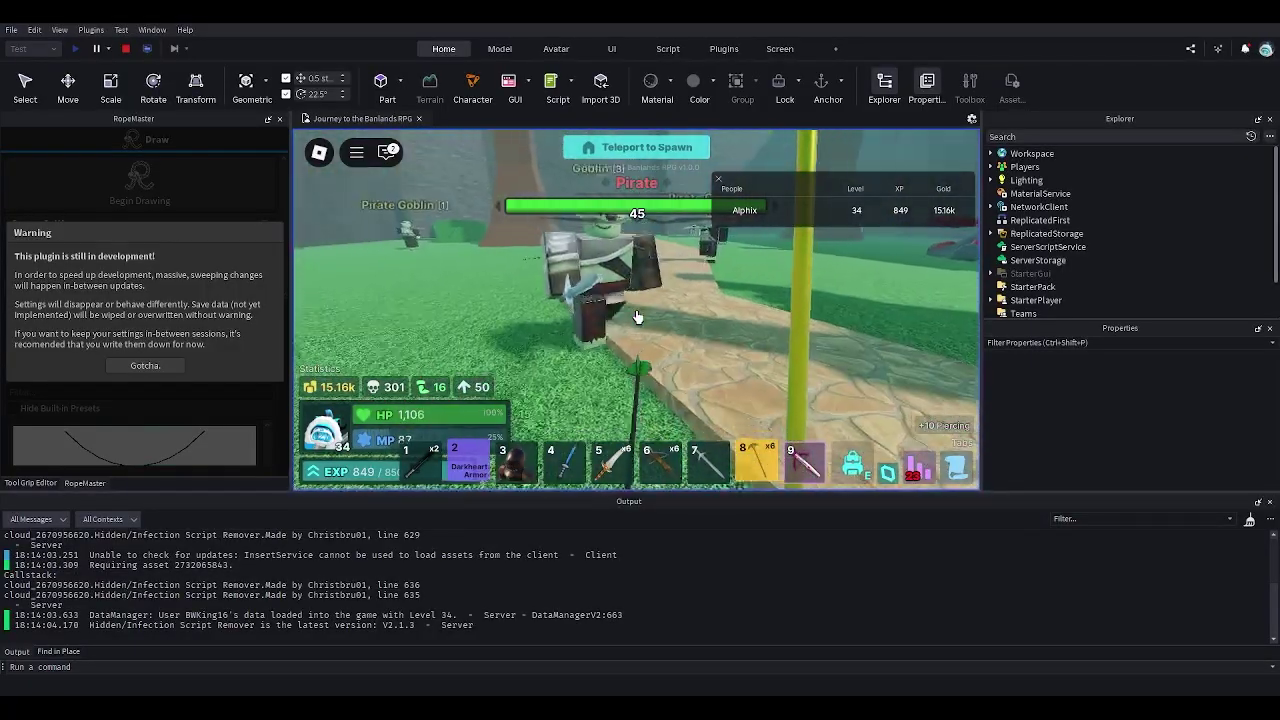
{"action": "left_click", "coordinate": [637, 316]}
{"action": "scroll", "coordinate": [637, 316], "scroll_direction": "down", "scroll_amount": 1}
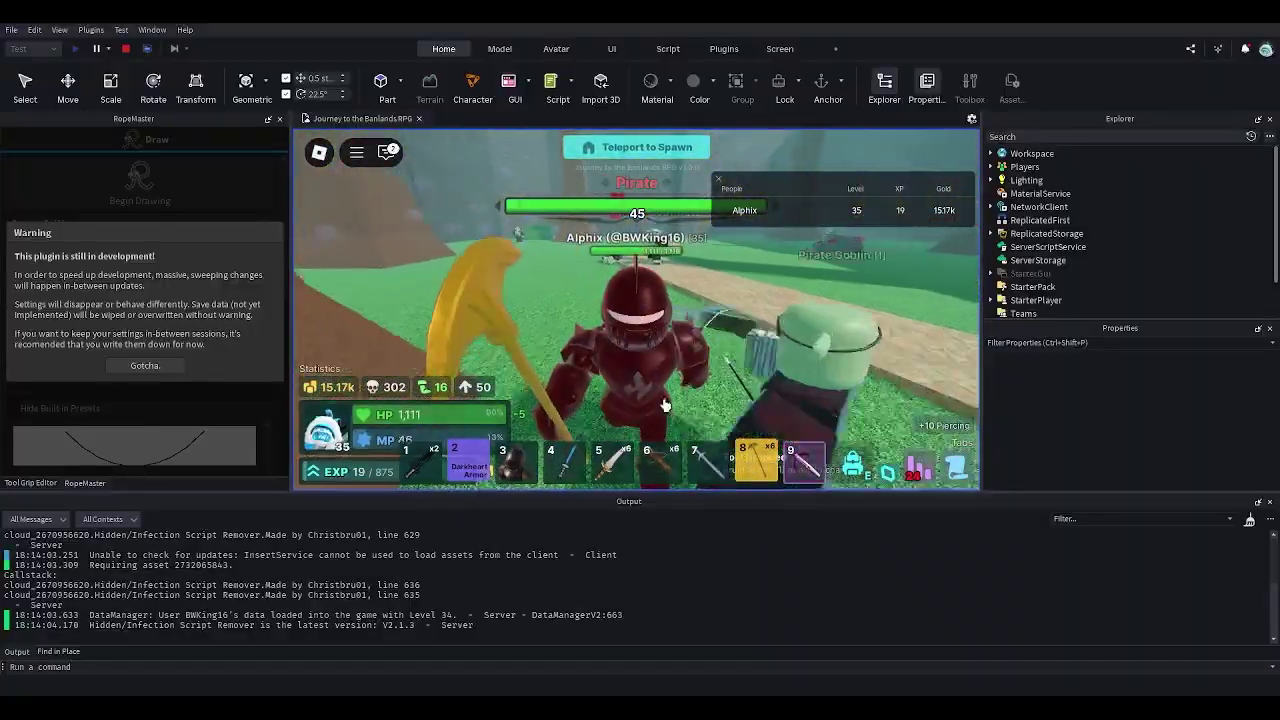
Move along the forest path and attack the Pirate Goblins and the Thief with the Sand Staff
{"action": "scroll", "coordinate": [660, 363], "scroll_direction": "up", "scroll_amount": 2}
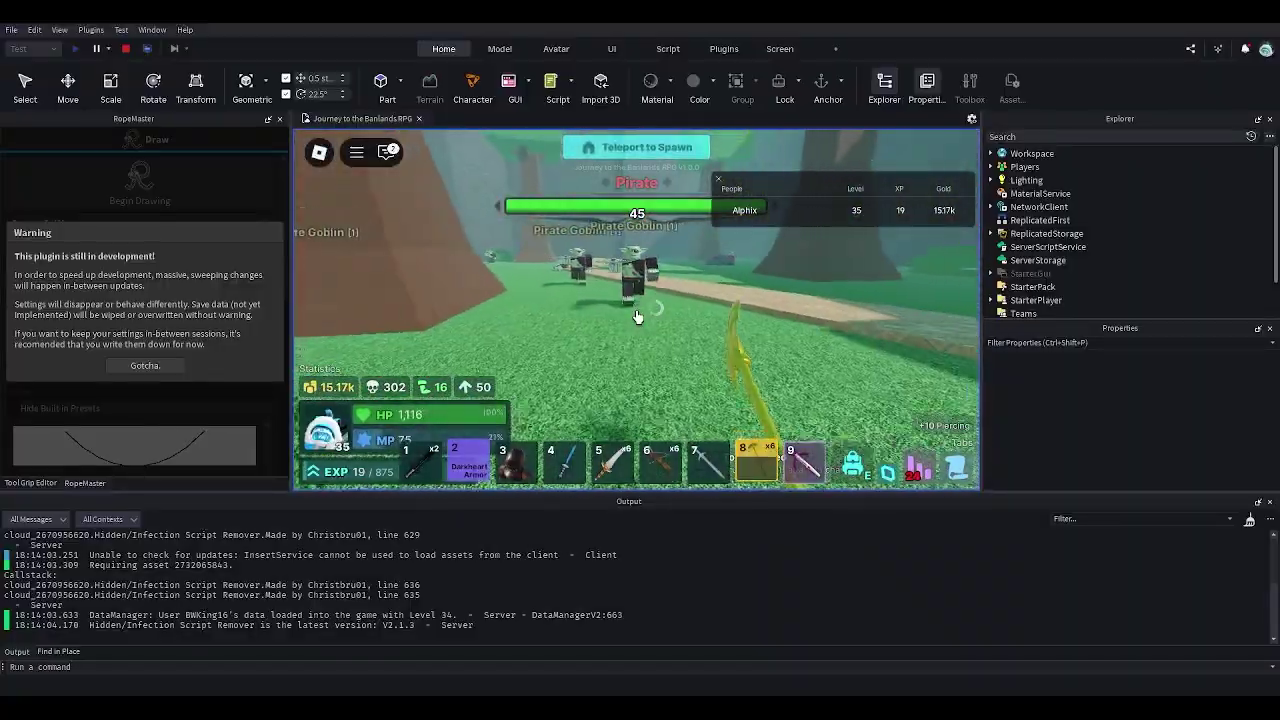
{"action": "scroll", "coordinate": [637, 316], "scroll_direction": "down", "scroll_amount": 2}
{"action": "key", "text": "w"}
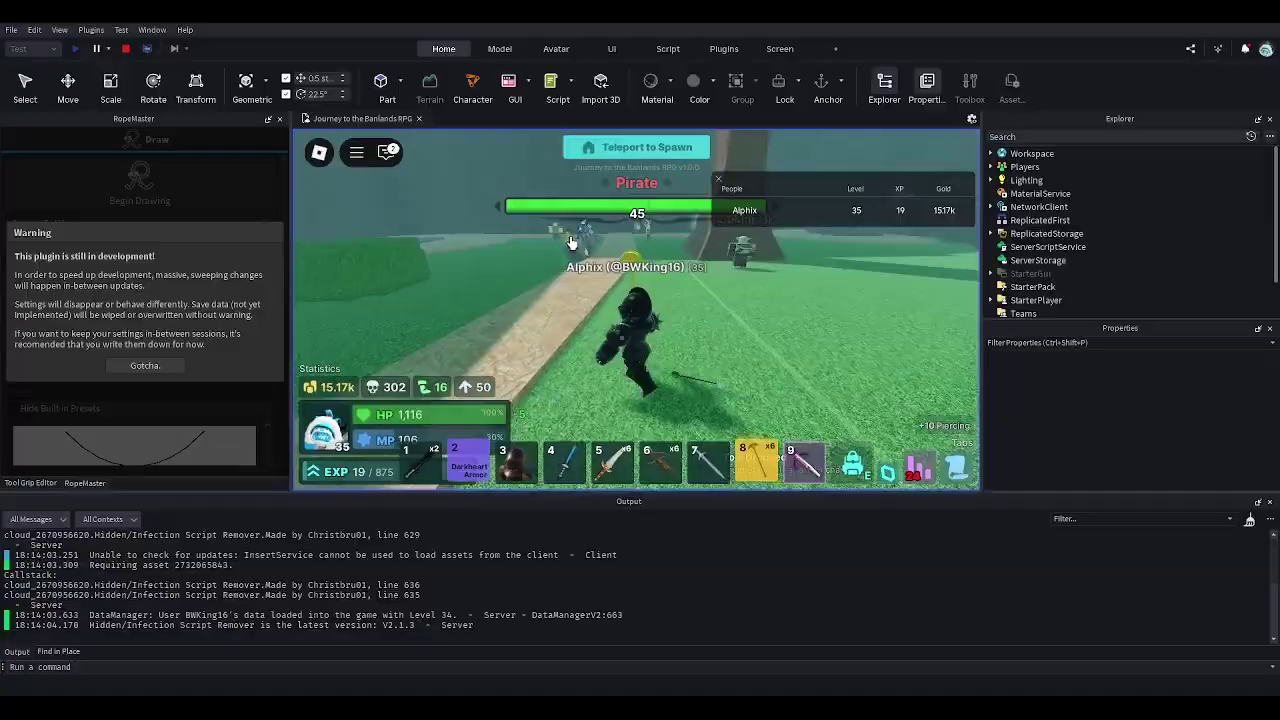
{"action": "scroll", "coordinate": [618, 275], "scroll_direction": "up", "scroll_amount": 3}
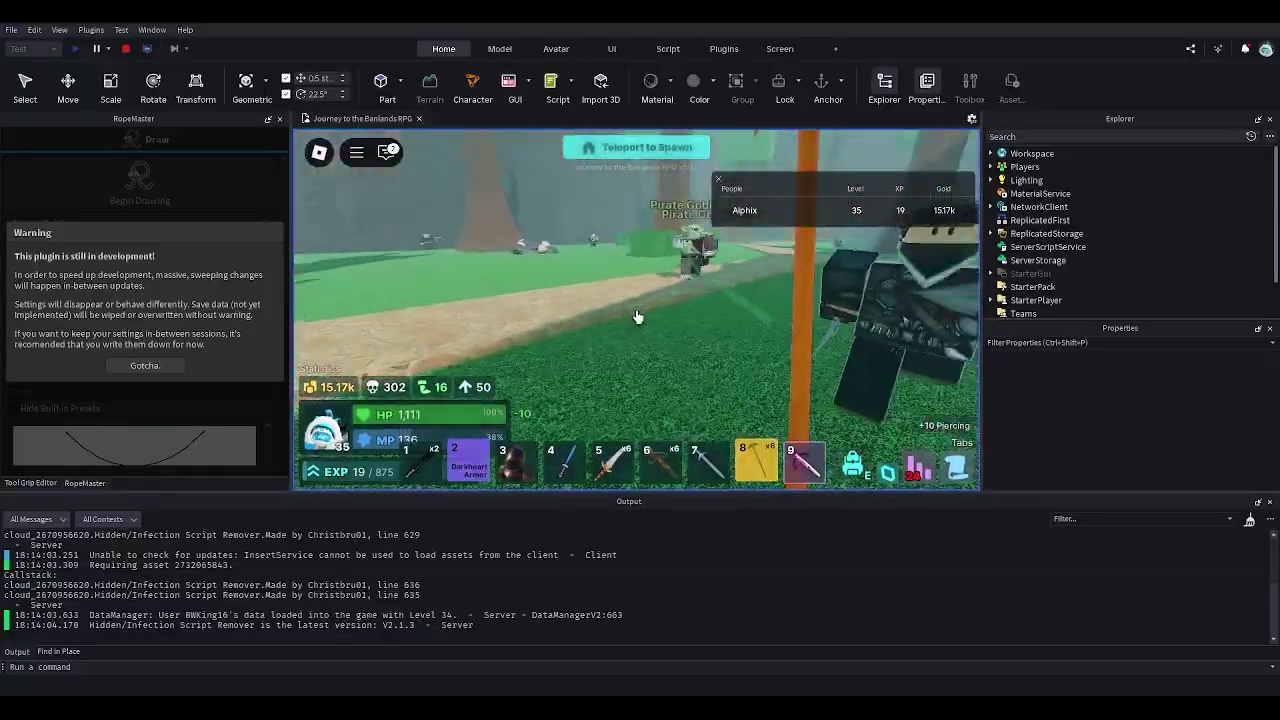
{"action": "key", "text": "w"}
{"action": "left_click", "coordinate": [637, 316]}
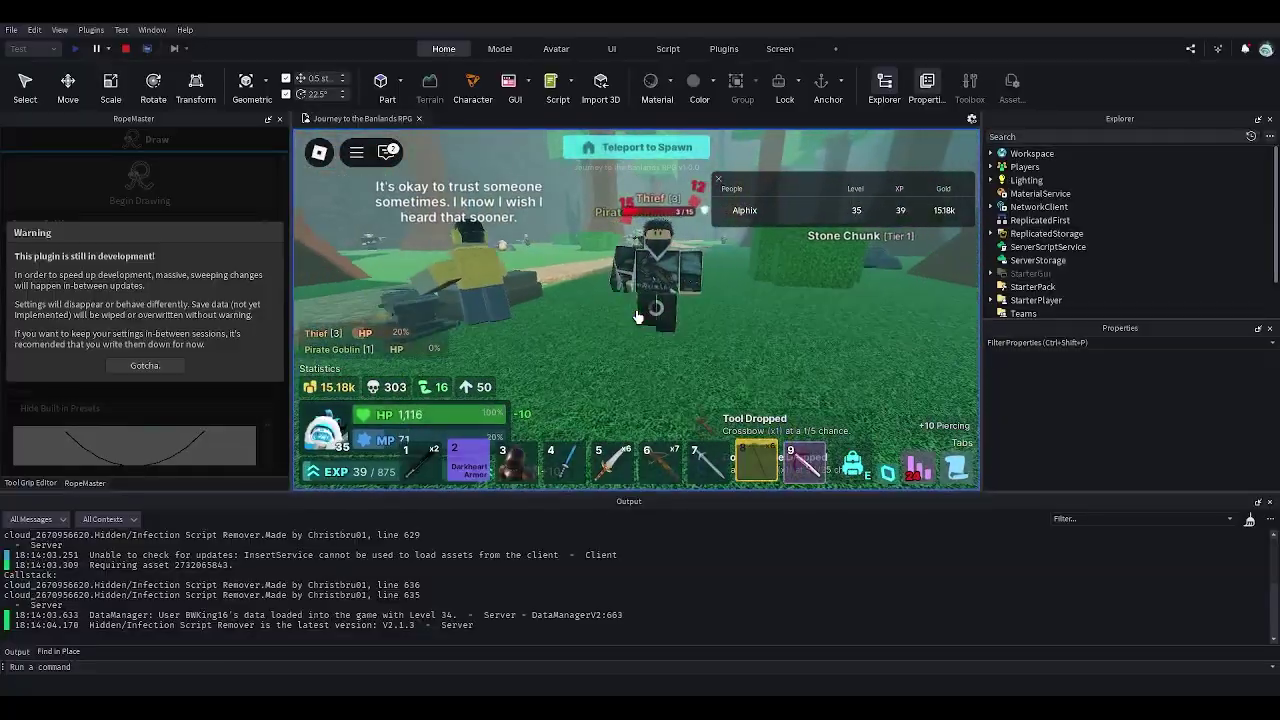
{"action": "left_click", "coordinate": [637, 316]}
{"action": "key", "text": "w"}
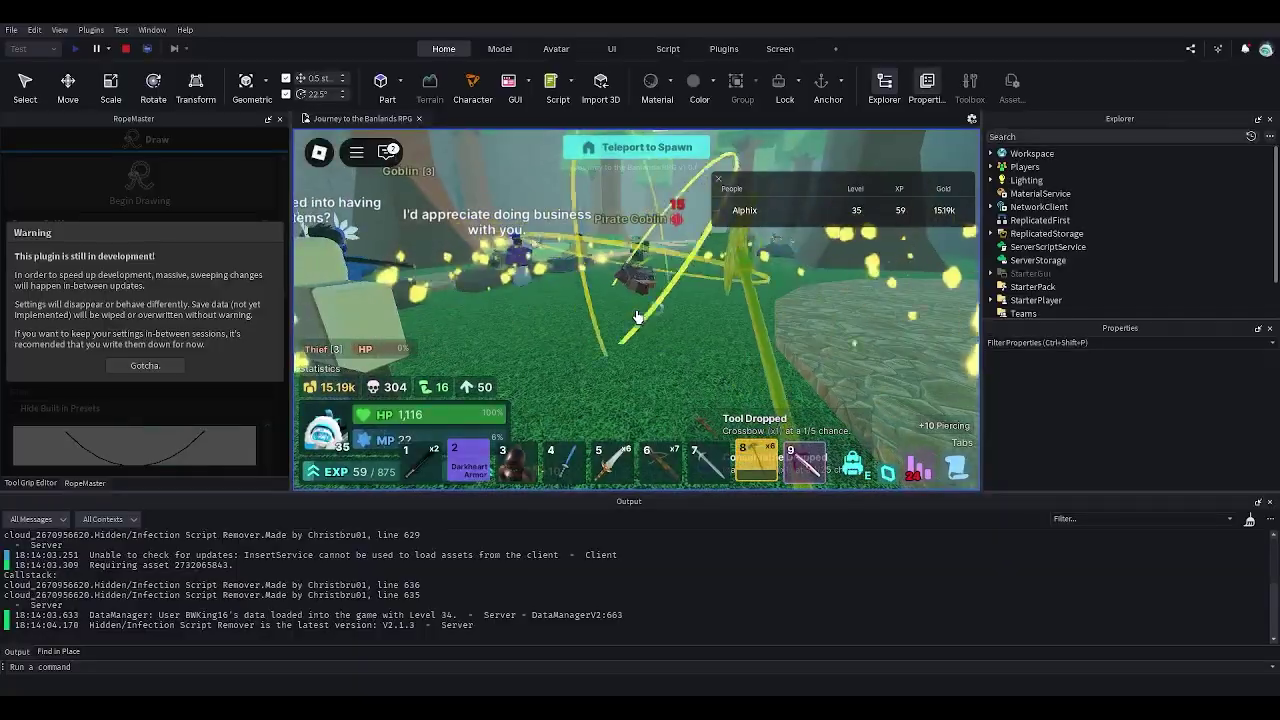
Run onto the stone paving near the vendors and cast the Sand Staff at the approaching Pirate Goblin
{"action": "scroll", "coordinate": [637, 316], "scroll_direction": "down", "scroll_amount": 3}
{"action": "key", "text": "w"}
{"action": "right_click_drag", "start_coordinate": [638, 316], "coordinate": [645, 315]}
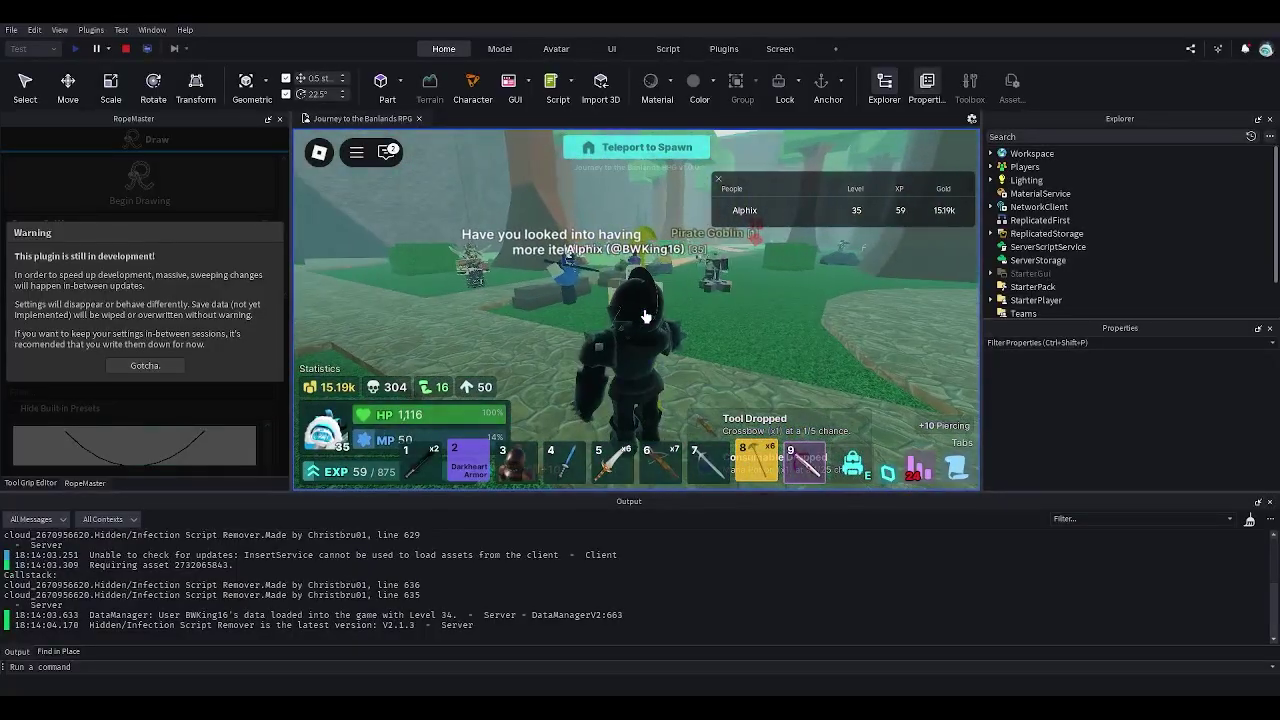
{"action": "left_click", "coordinate": [655, 390]}
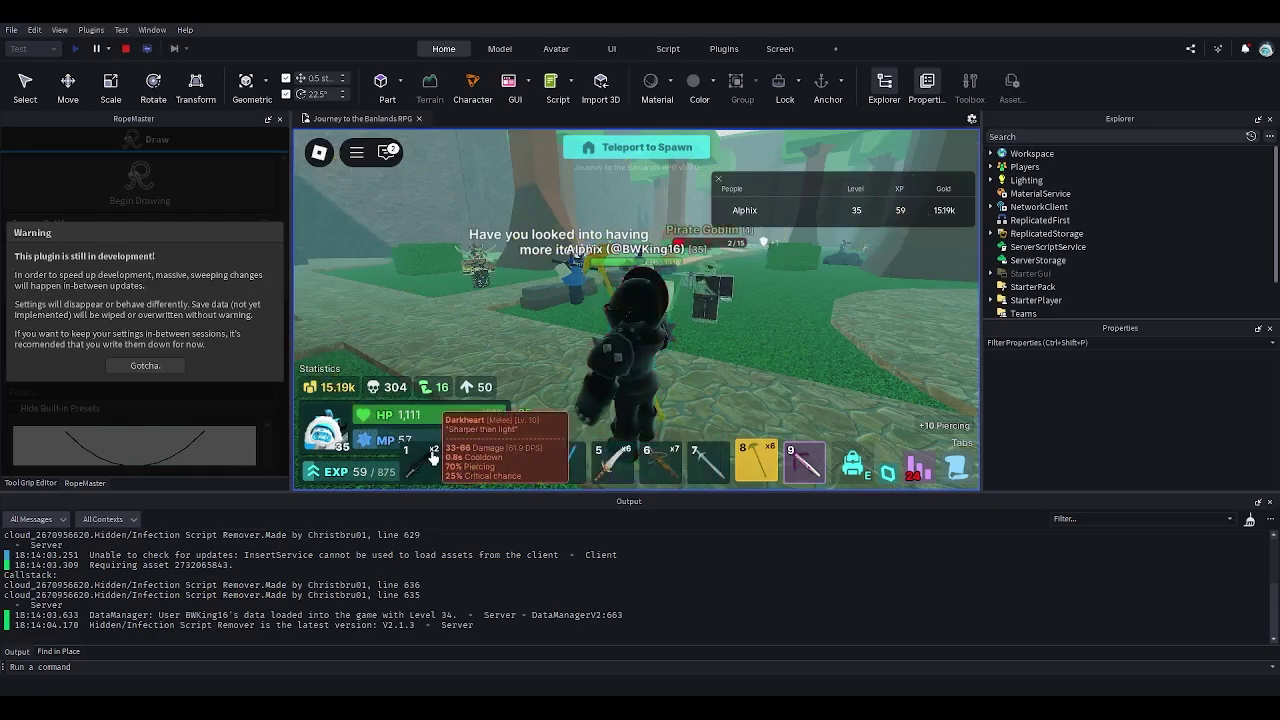
{"action": "left_click", "coordinate": [714, 325]}
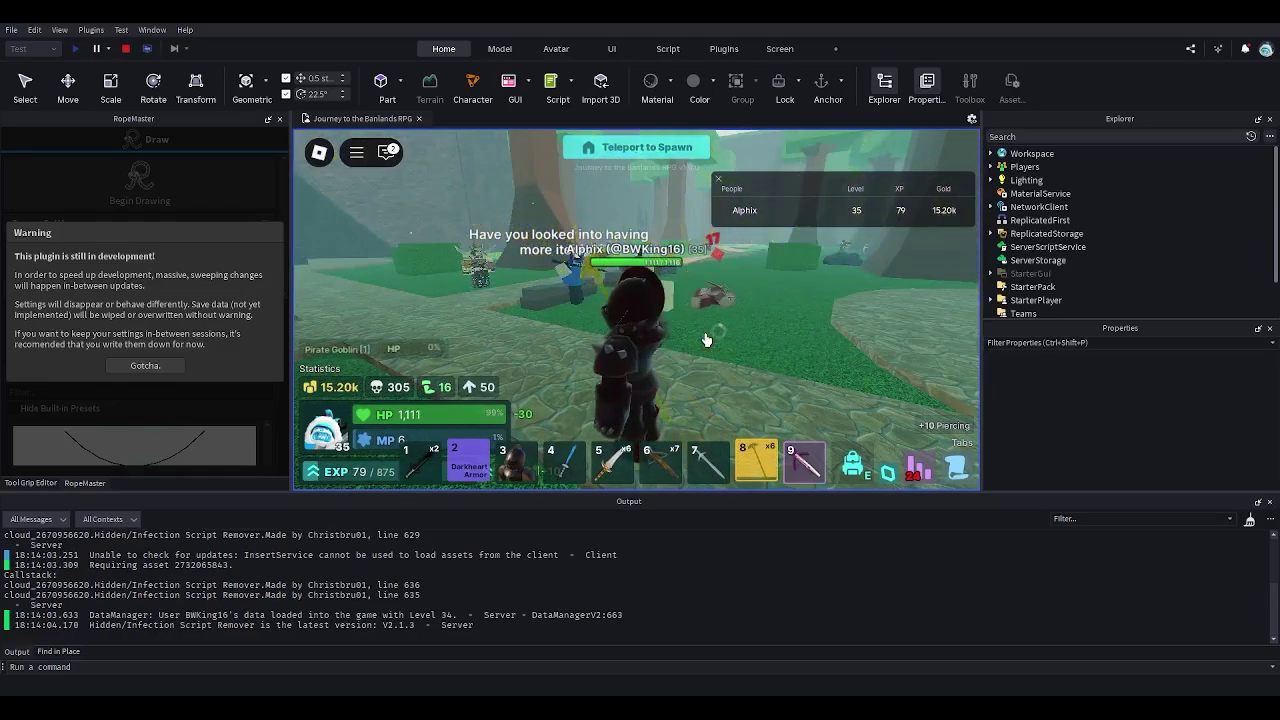
Walk the character through the forest to the desert portal and teleport to the Sandman Desert
{"action": "key", "text": "w"}
{"action": "right_click_drag", "start_coordinate": [706, 340], "coordinate": [706, 340]}
{"action": "scroll", "coordinate": [706, 340], "scroll_direction": "up", "scroll_amount": 5}
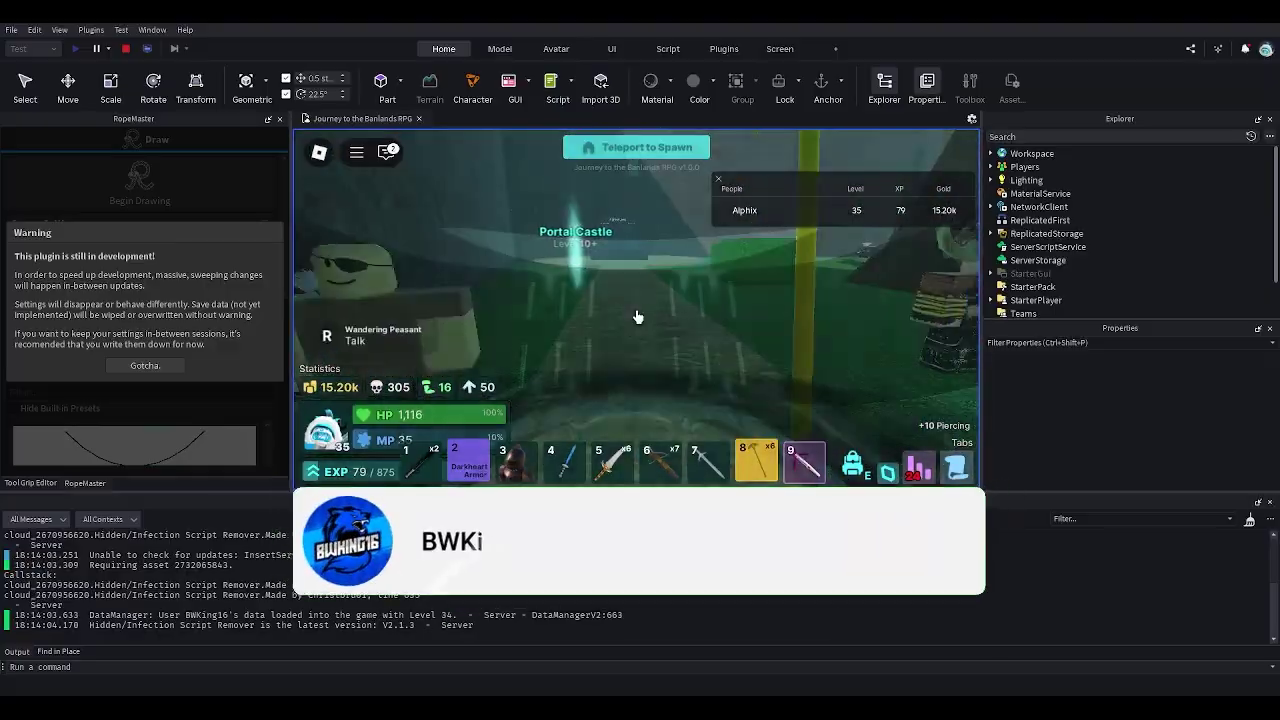
{"action": "key", "text": "w"}
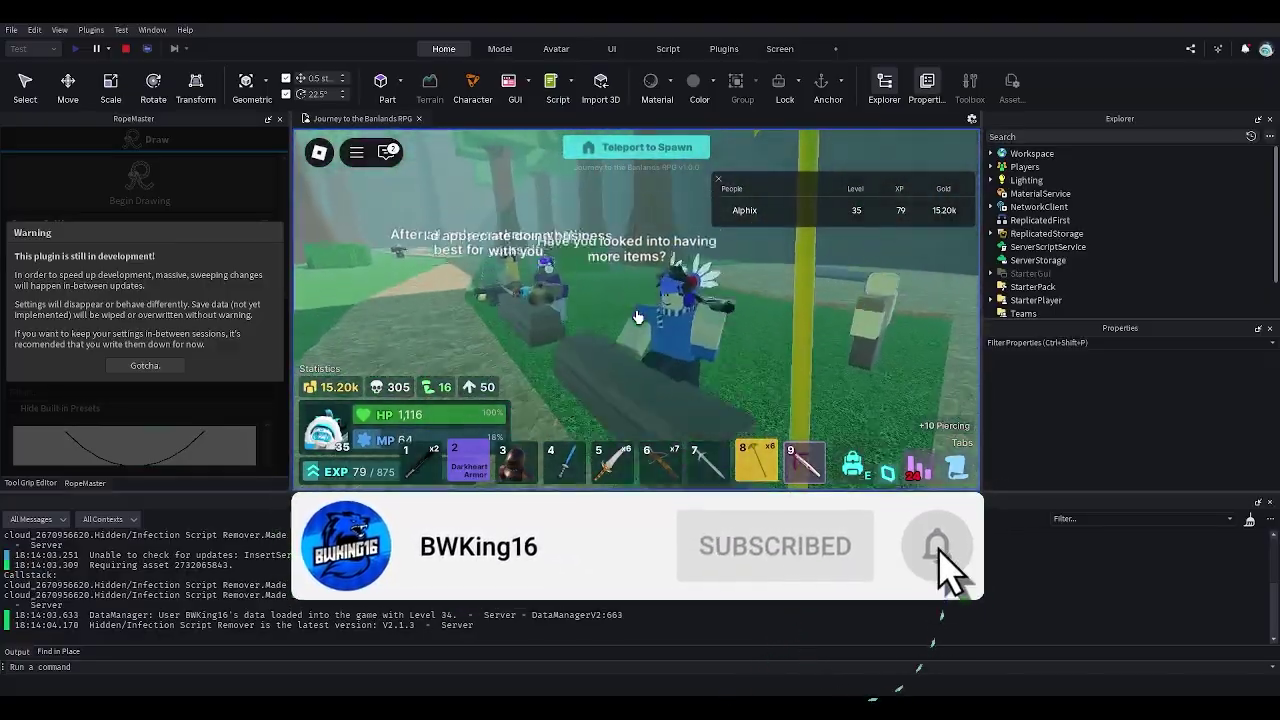
{"action": "key", "text": "w"}
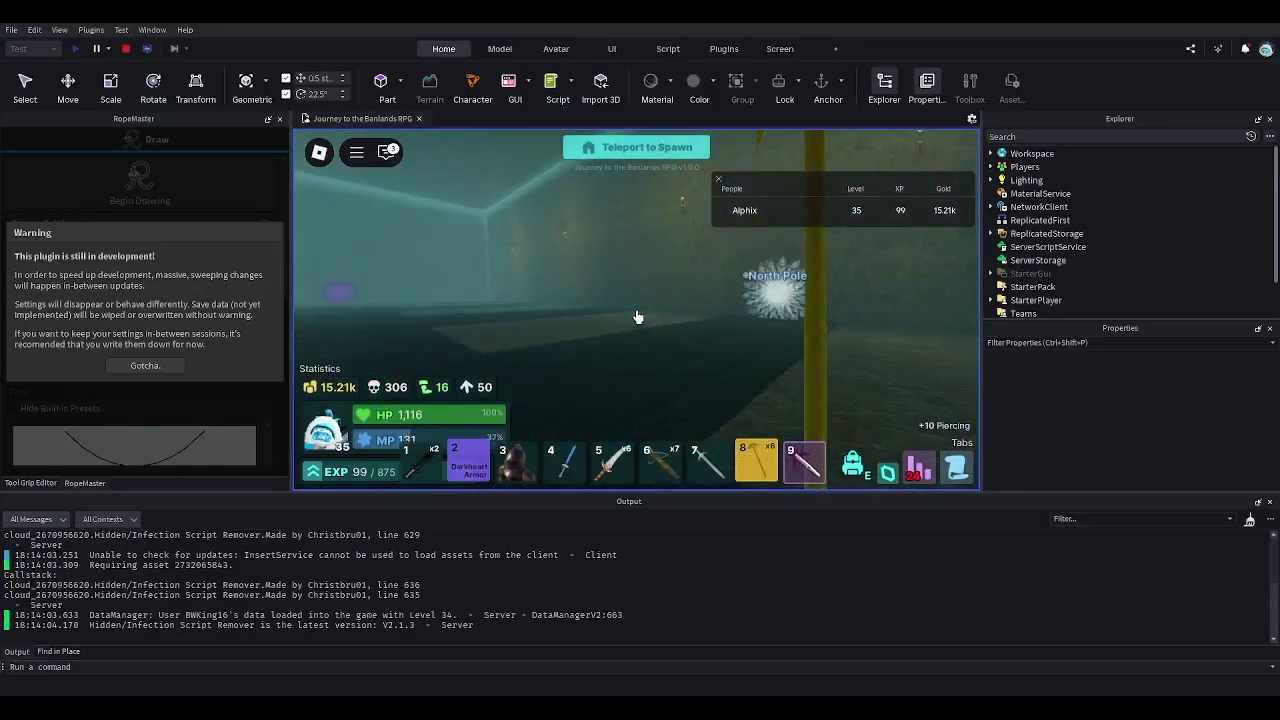
{"action": "key", "text": "w"}
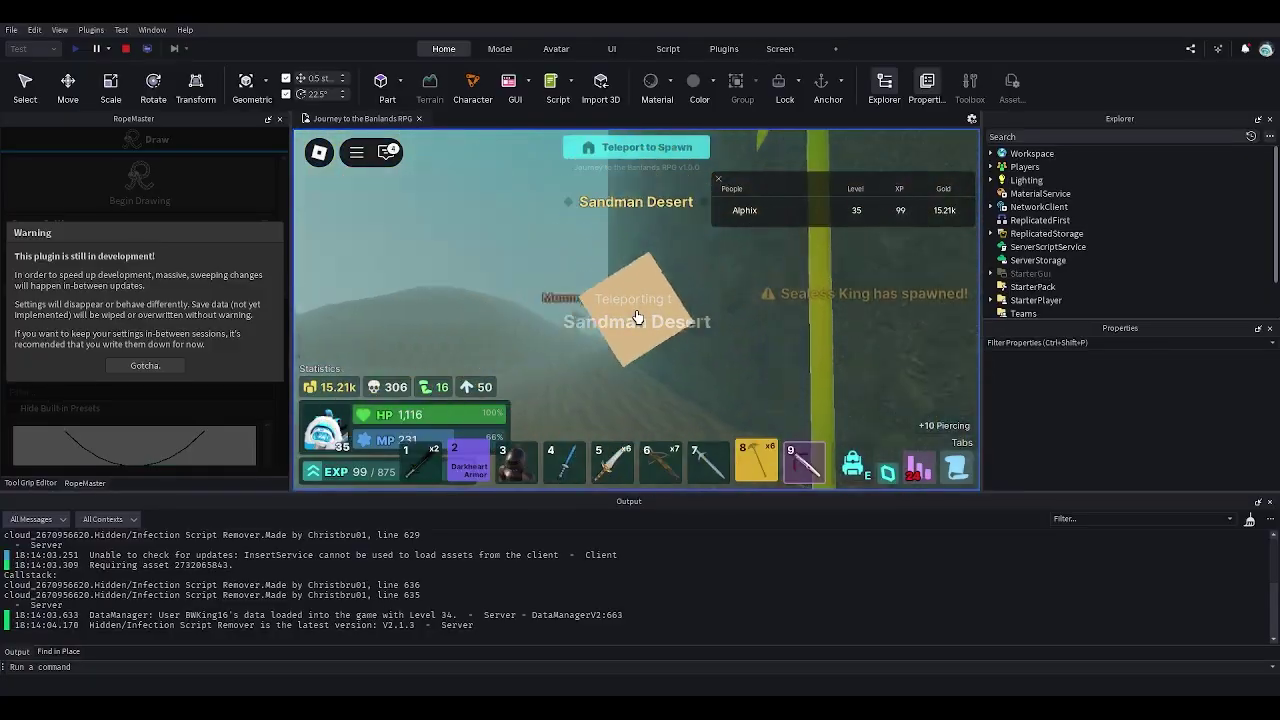
{"action": "key", "text": "w"}
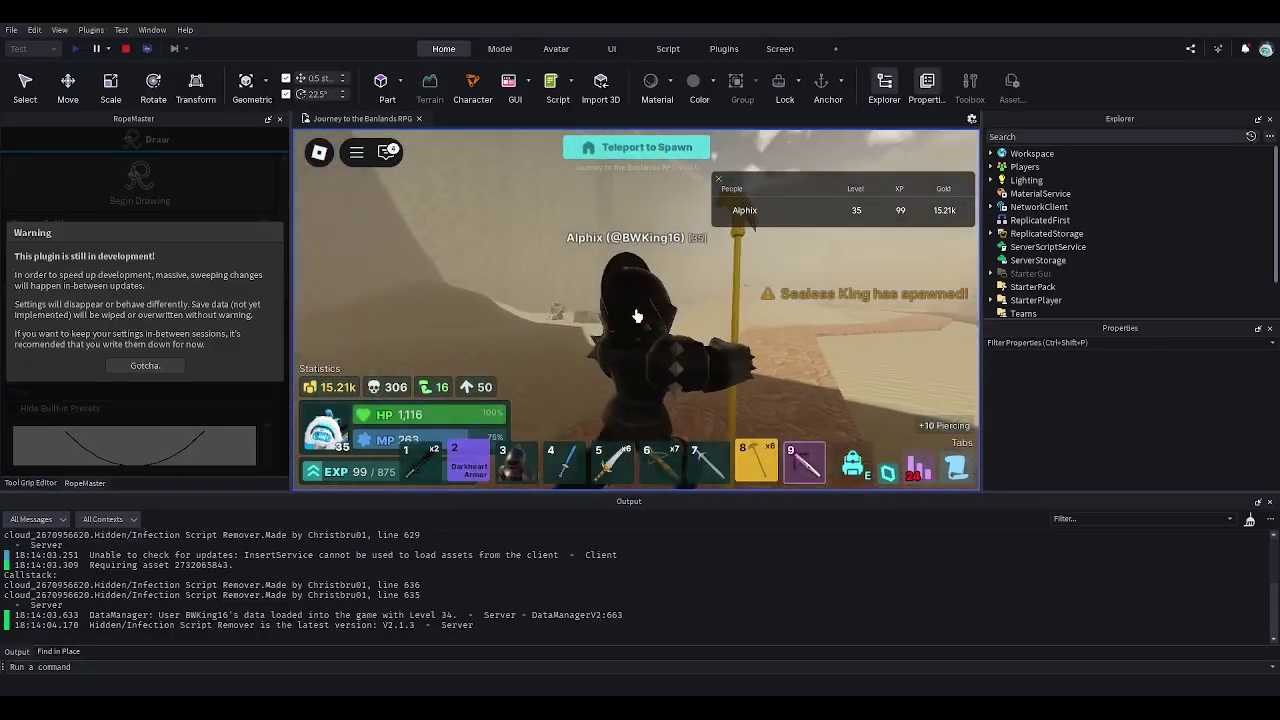
Walk along the desert path, turn the character to face the camera and inspect the Sand Staff's icon and tooltip in slot 8
{"action": "scroll", "coordinate": [637, 316], "scroll_direction": "down", "scroll_amount": 2}
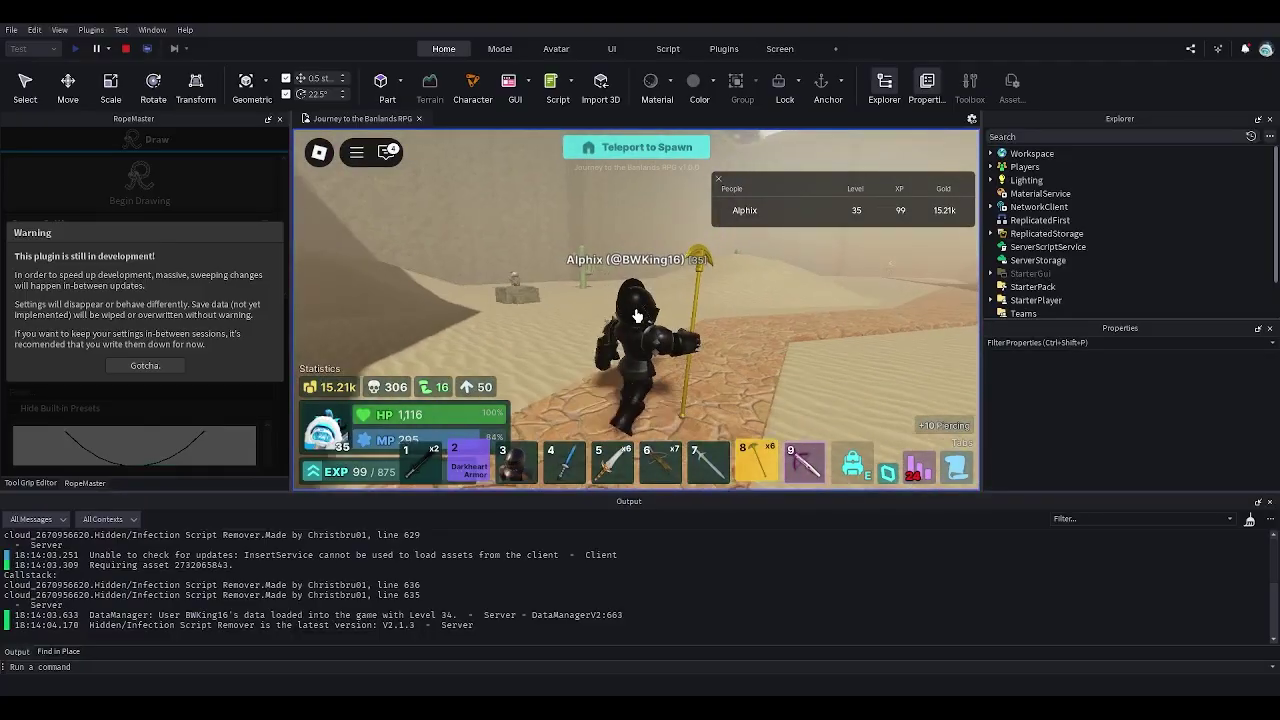
{"action": "key", "text": "d"}
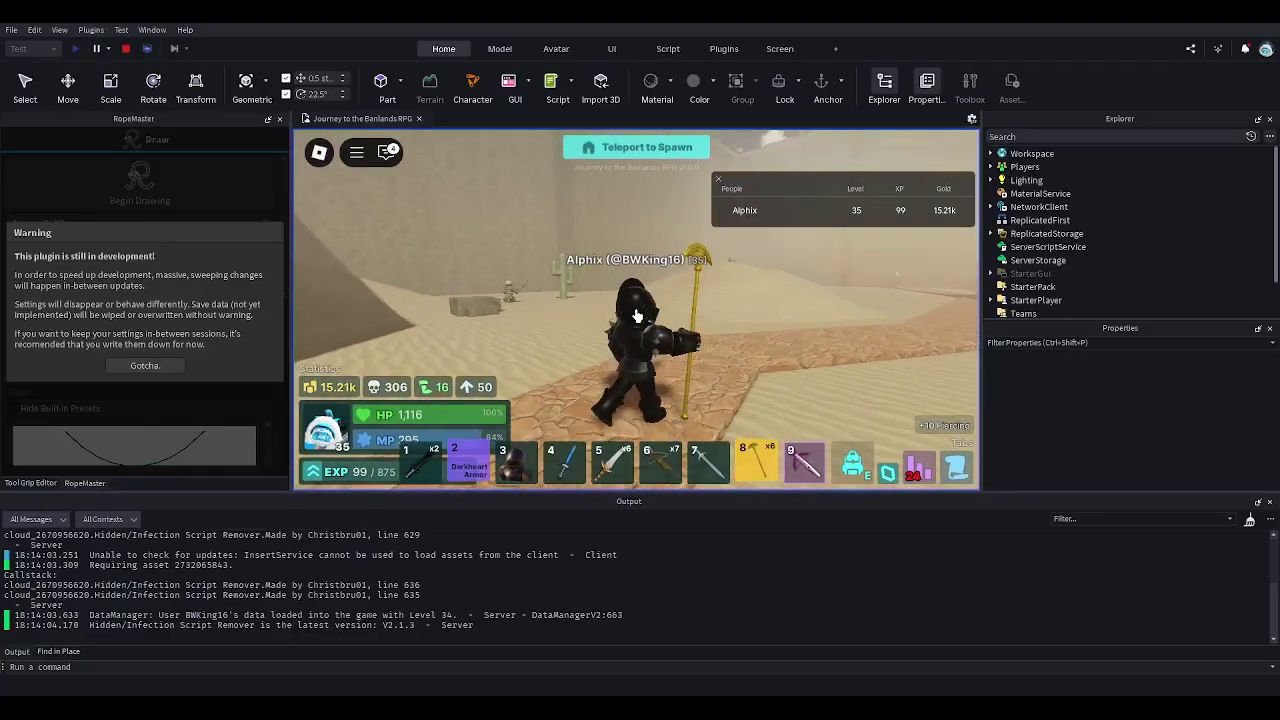
{"action": "key", "text": "w"}
{"action": "right_click_drag", "start_coordinate": [637, 316], "coordinate": [680, 315]}
{"action": "key", "text": "s"}
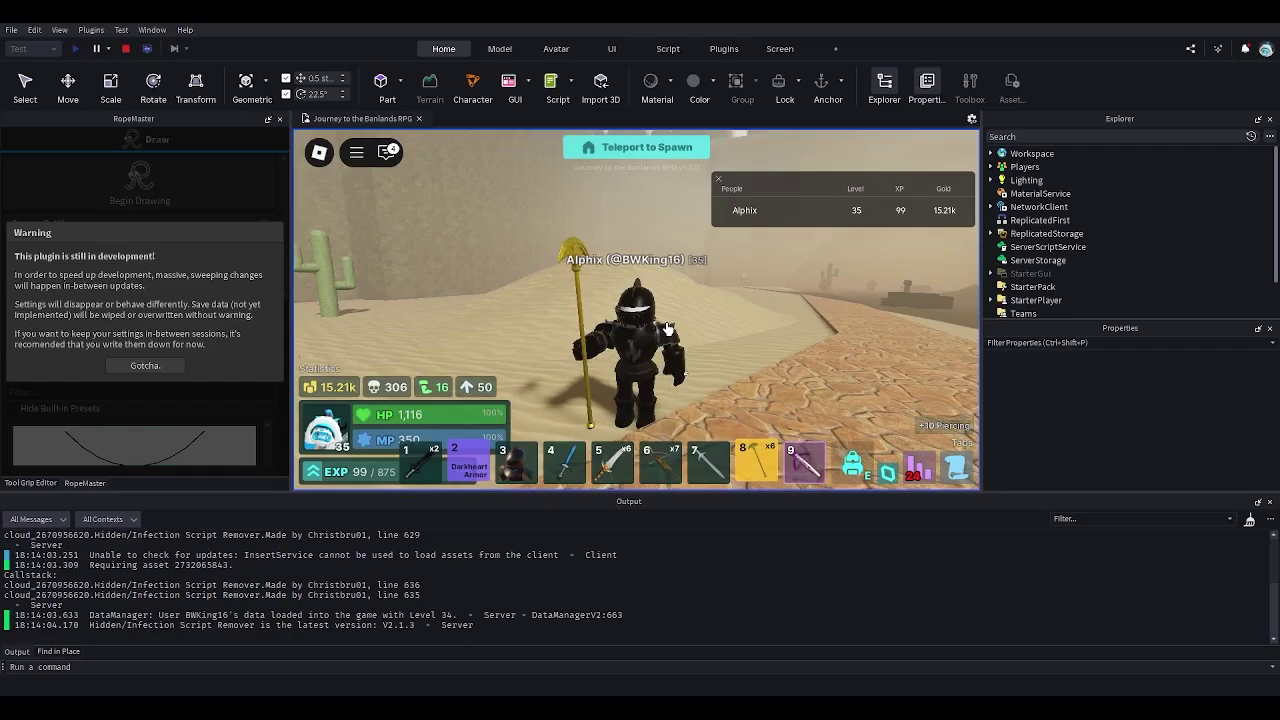
{"action": "scroll", "coordinate": [638, 331], "scroll_direction": "down", "scroll_amount": 2}
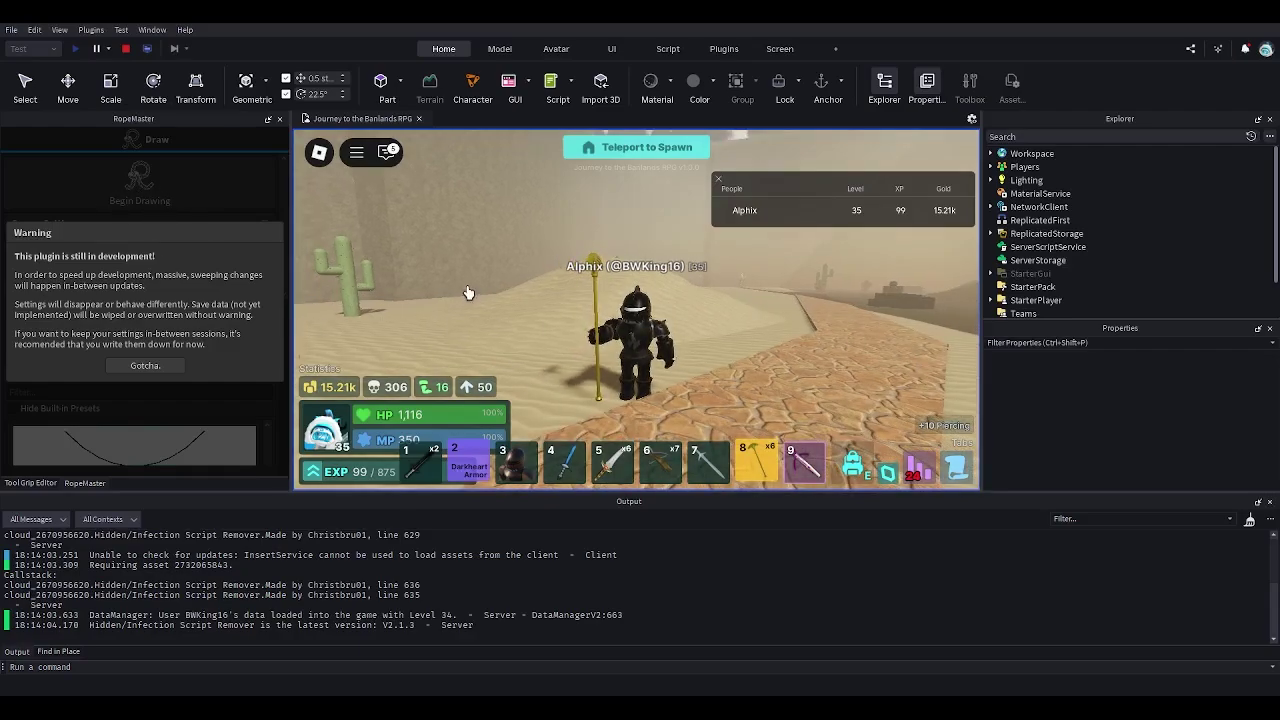
{"action": "key", "text": "w"}
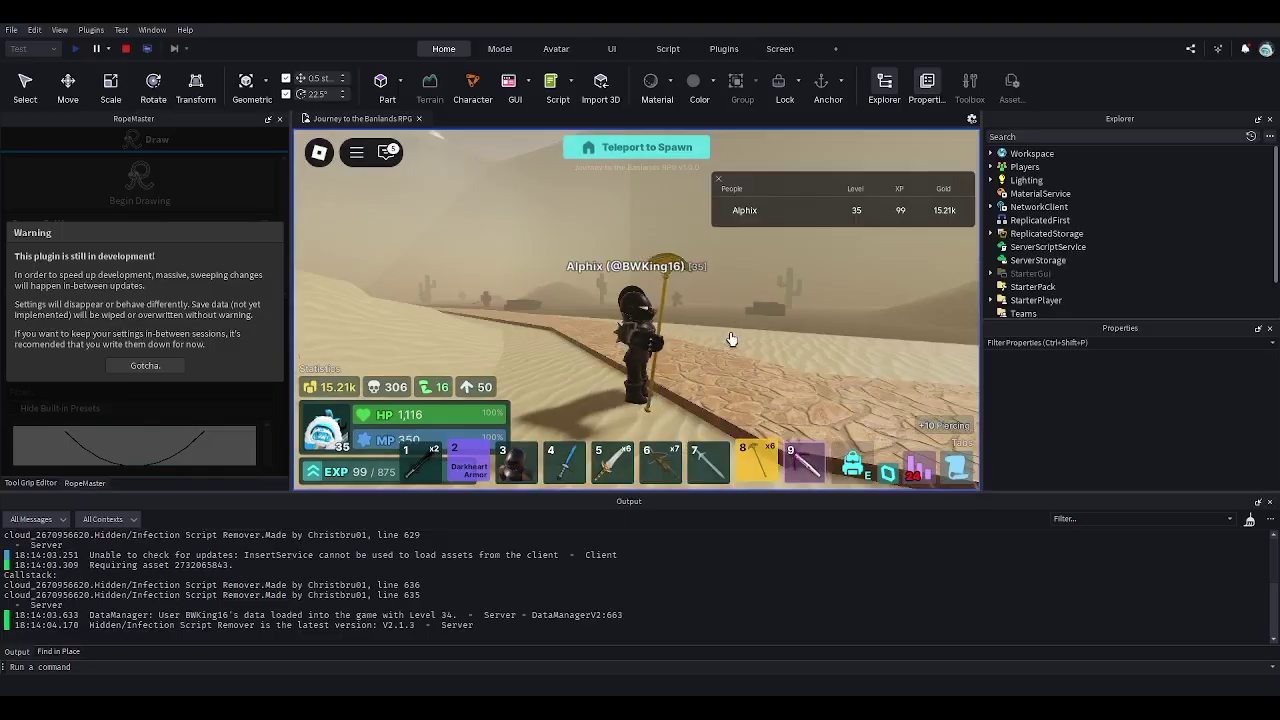
{"action": "right_click_drag", "start_coordinate": [731, 341], "coordinate": [734, 350]}
{"action": "mouse_move", "coordinate": [748, 470]}
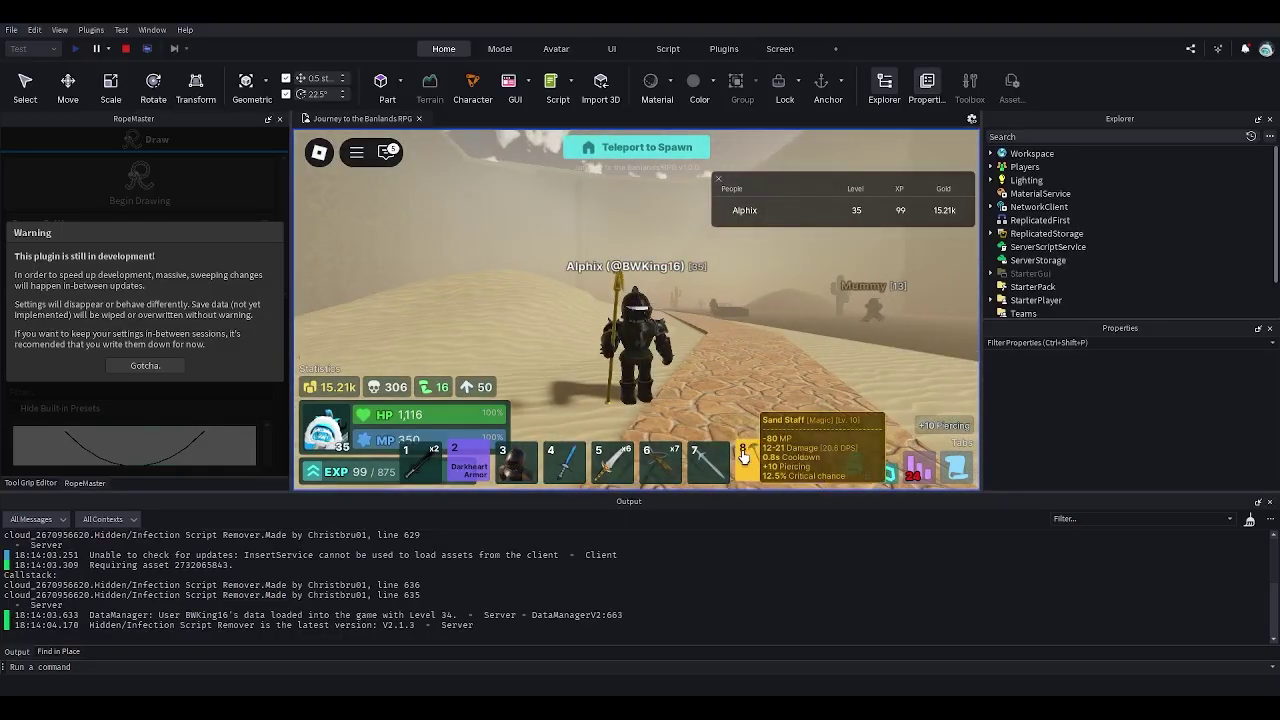
{"action": "key", "text": "a"}
{"action": "key", "text": "d"}
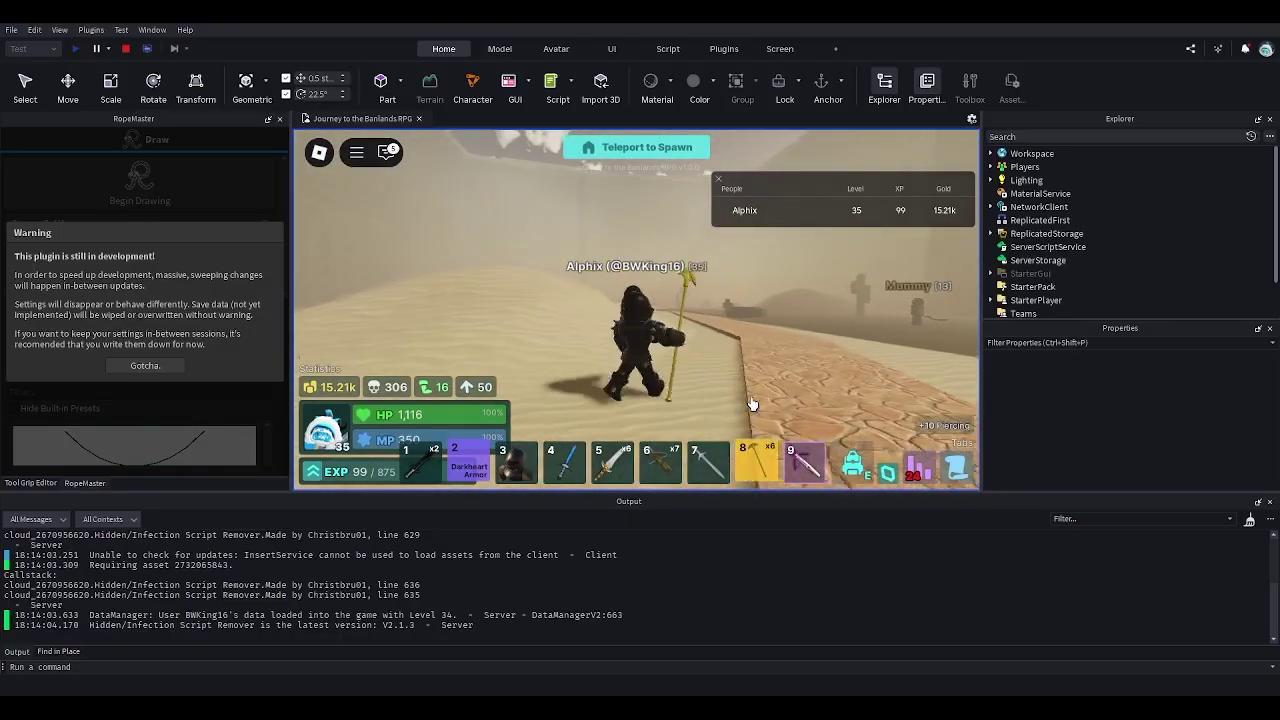
{"action": "key", "text": "s"}
{"action": "key", "text": "a"}
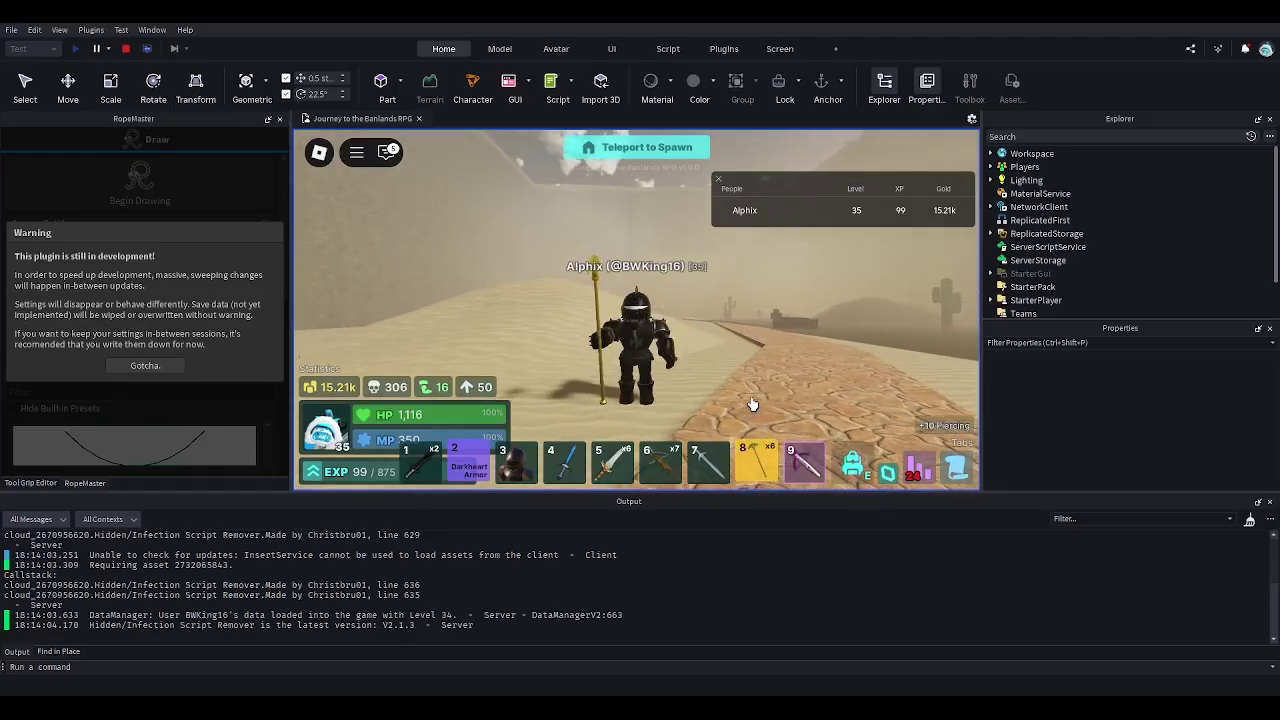